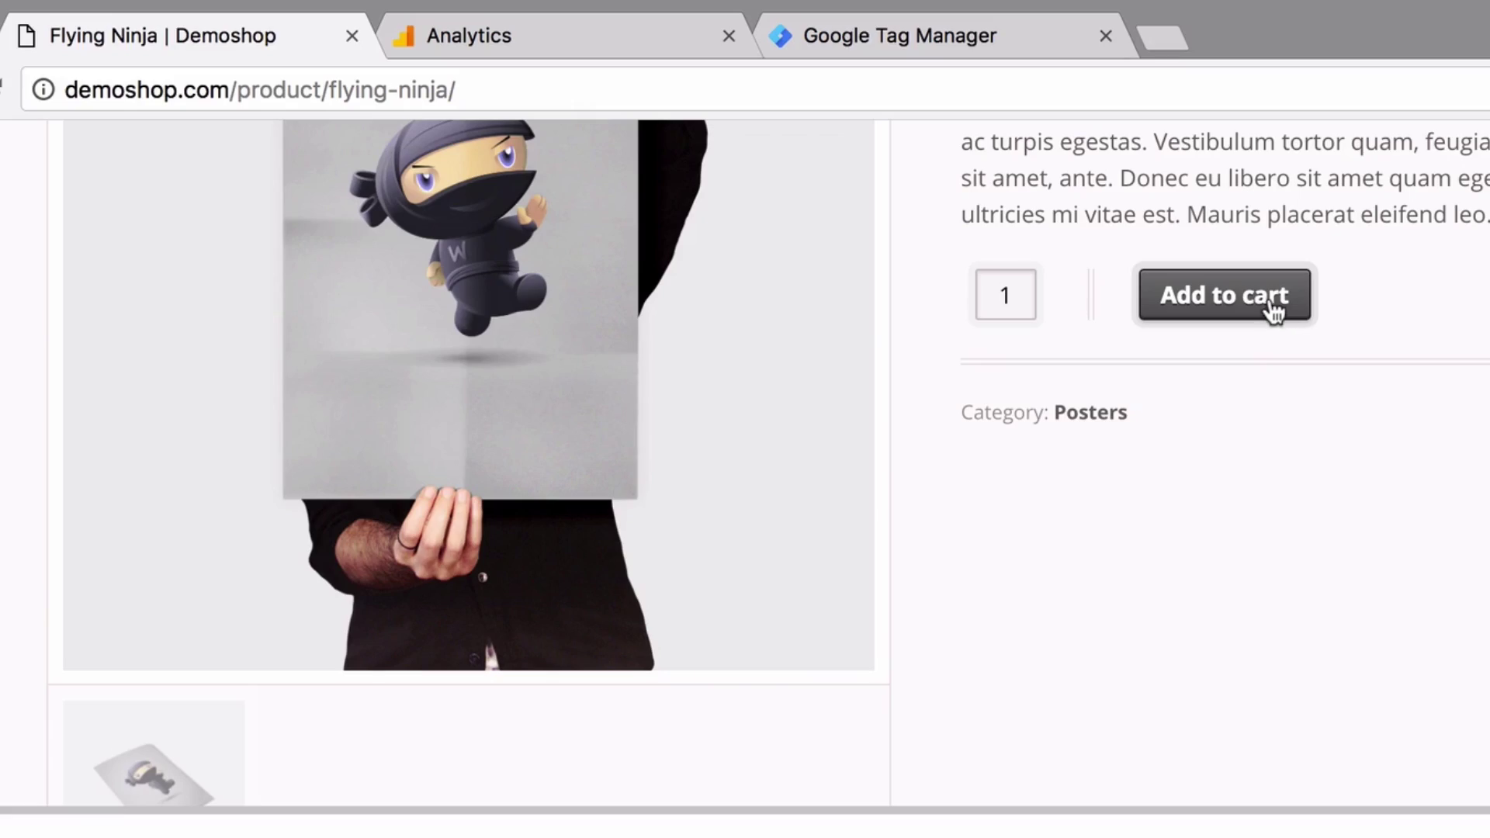
Add the Flying Ninja poster to the cart, then go to the demoshop.com home page
click(1268, 295)
click(292, 35)
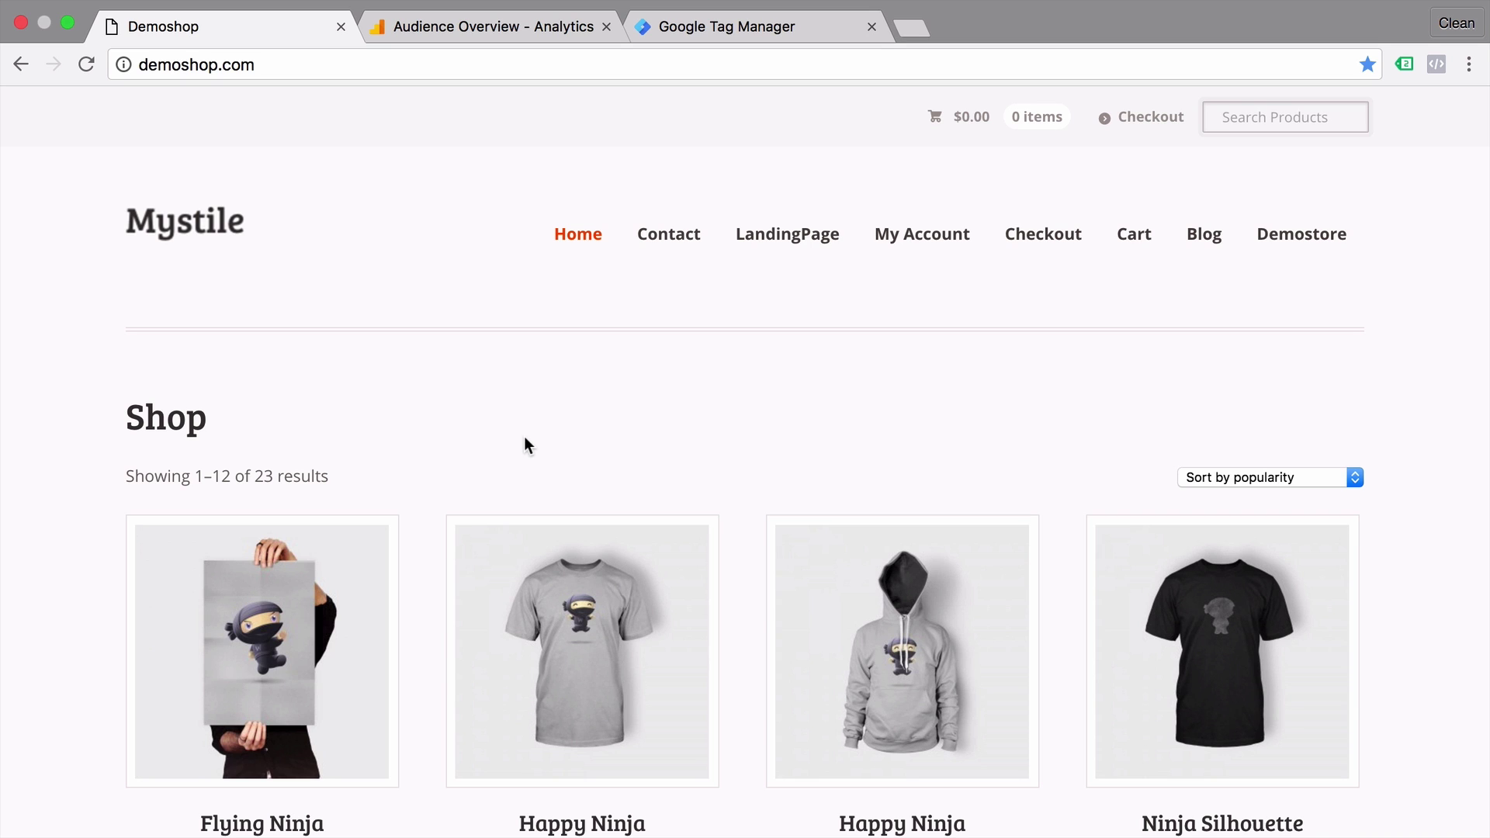
Switch to the Google Tag Manager workspace showing the 79lesson4 container's Tags list
click(718, 35)
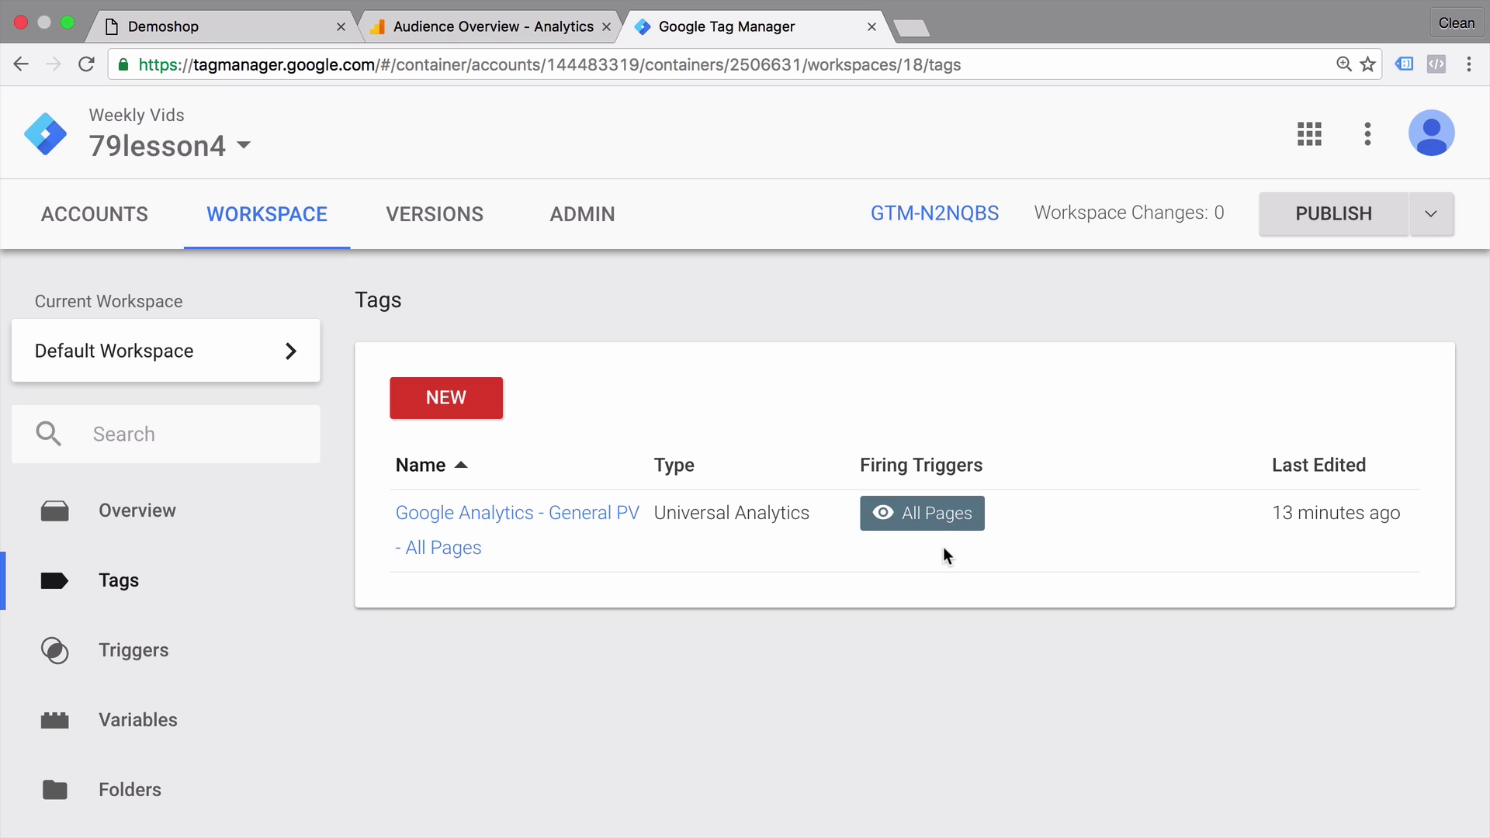
Open the General PV tag, delete its All Pages trigger, and bring up the Choose a trigger list
click(592, 520)
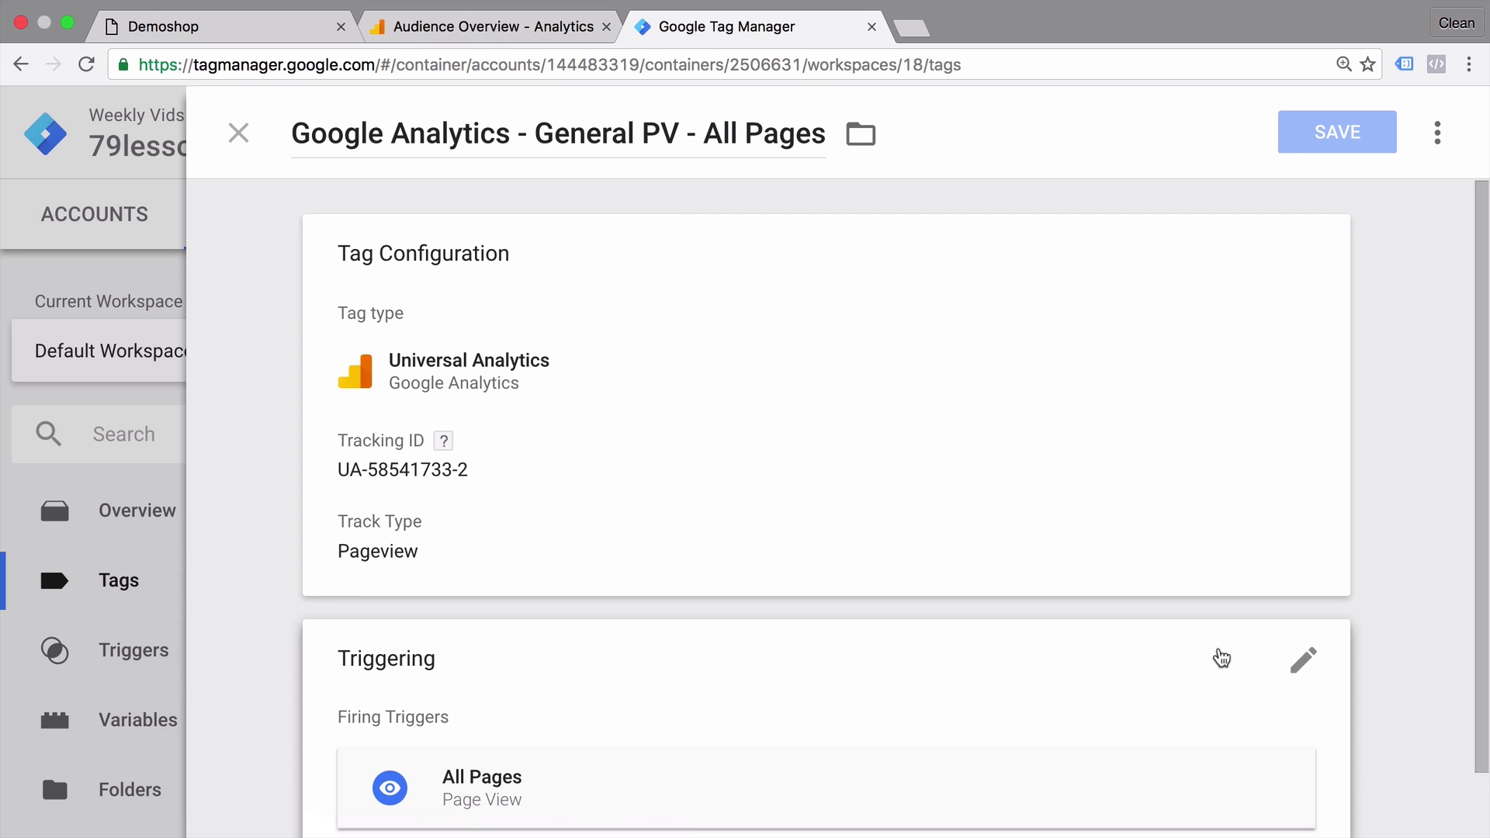
click(1303, 663)
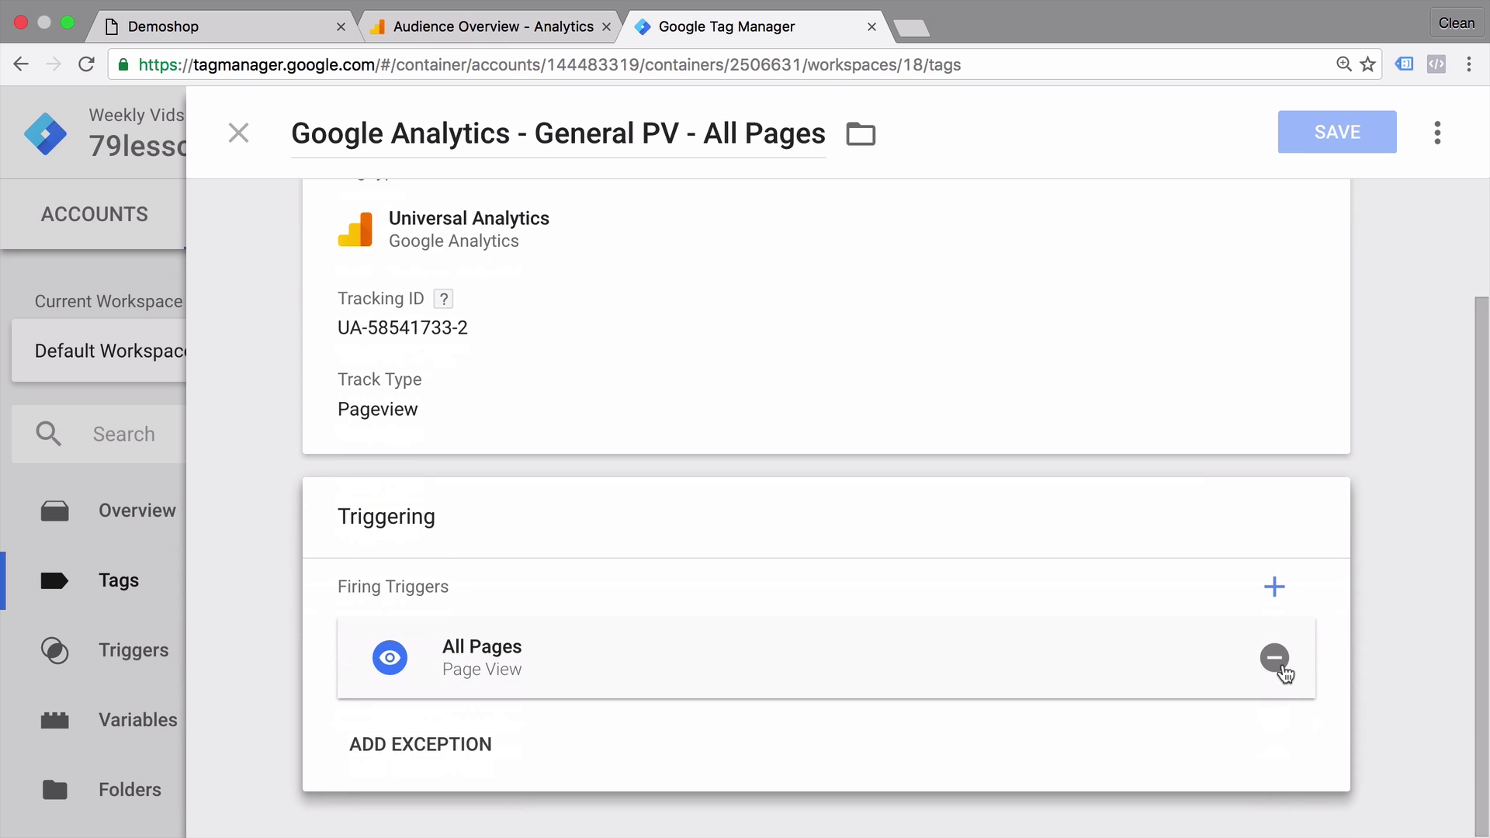
click(1274, 658)
scroll(1261, 650, down, 2)
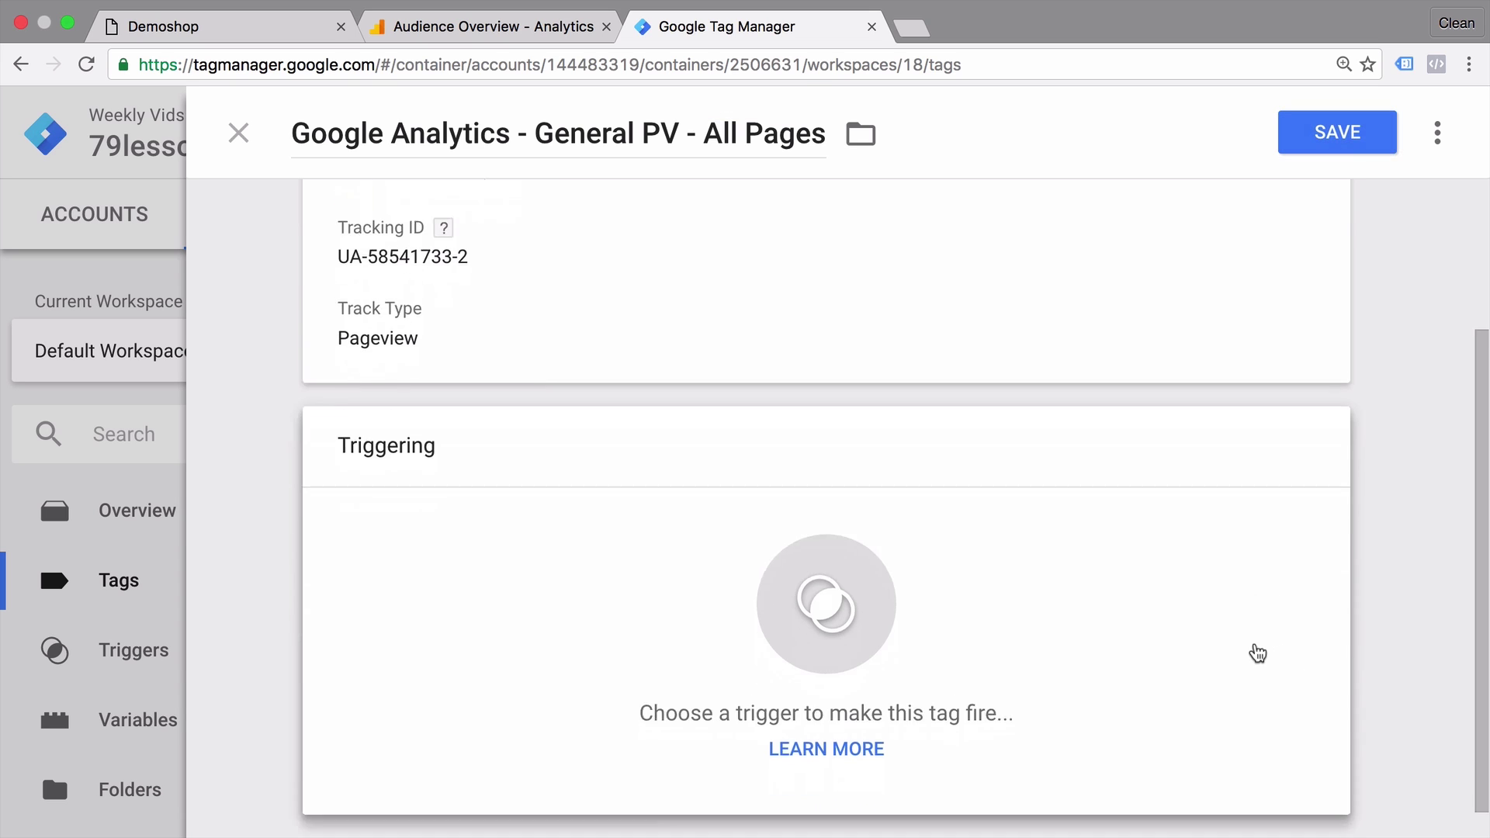
click(906, 591)
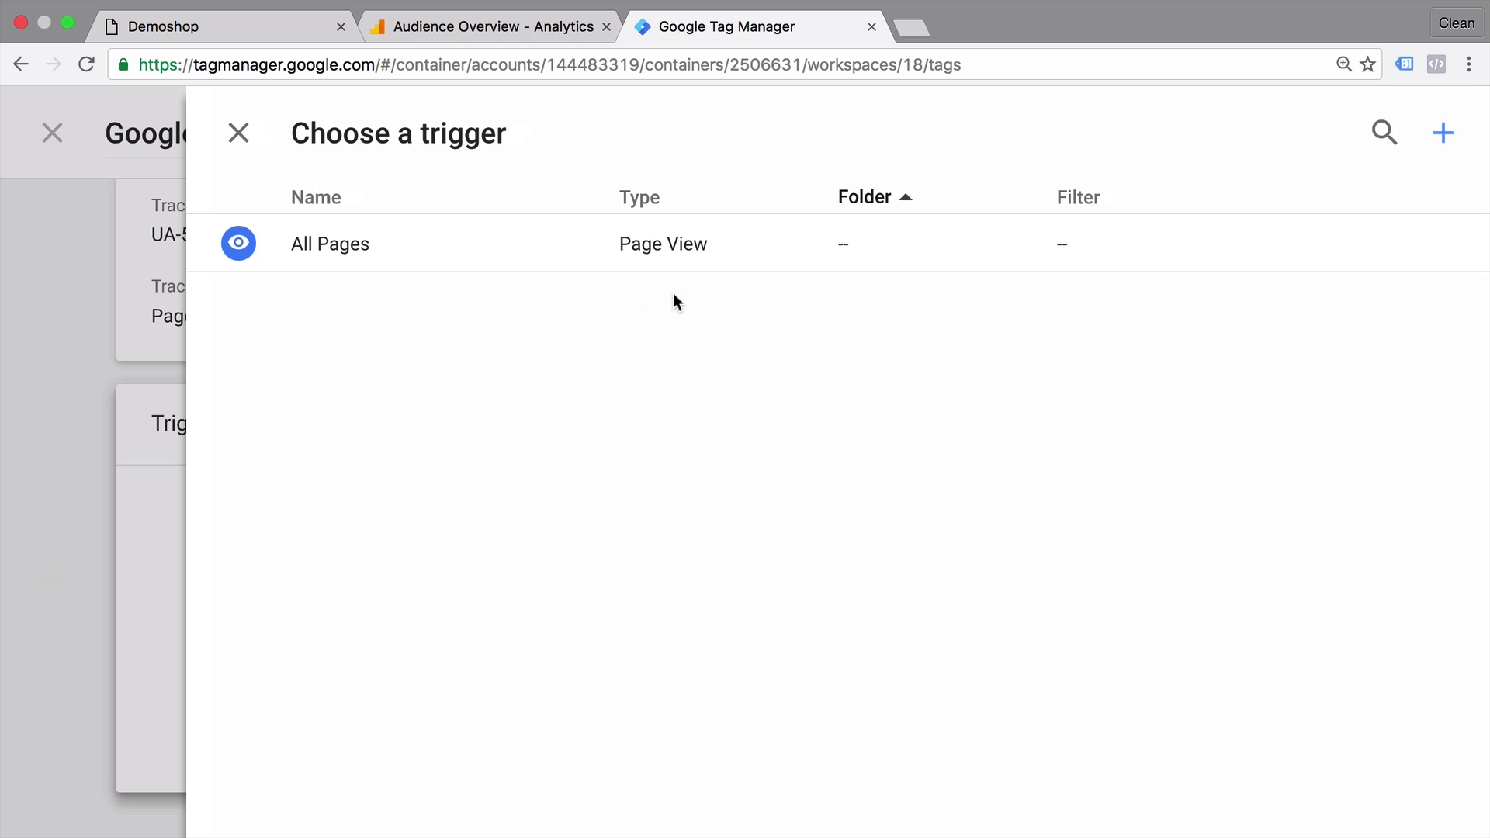
Start a new trigger named Contact and make it a Page View trigger
click(1443, 137)
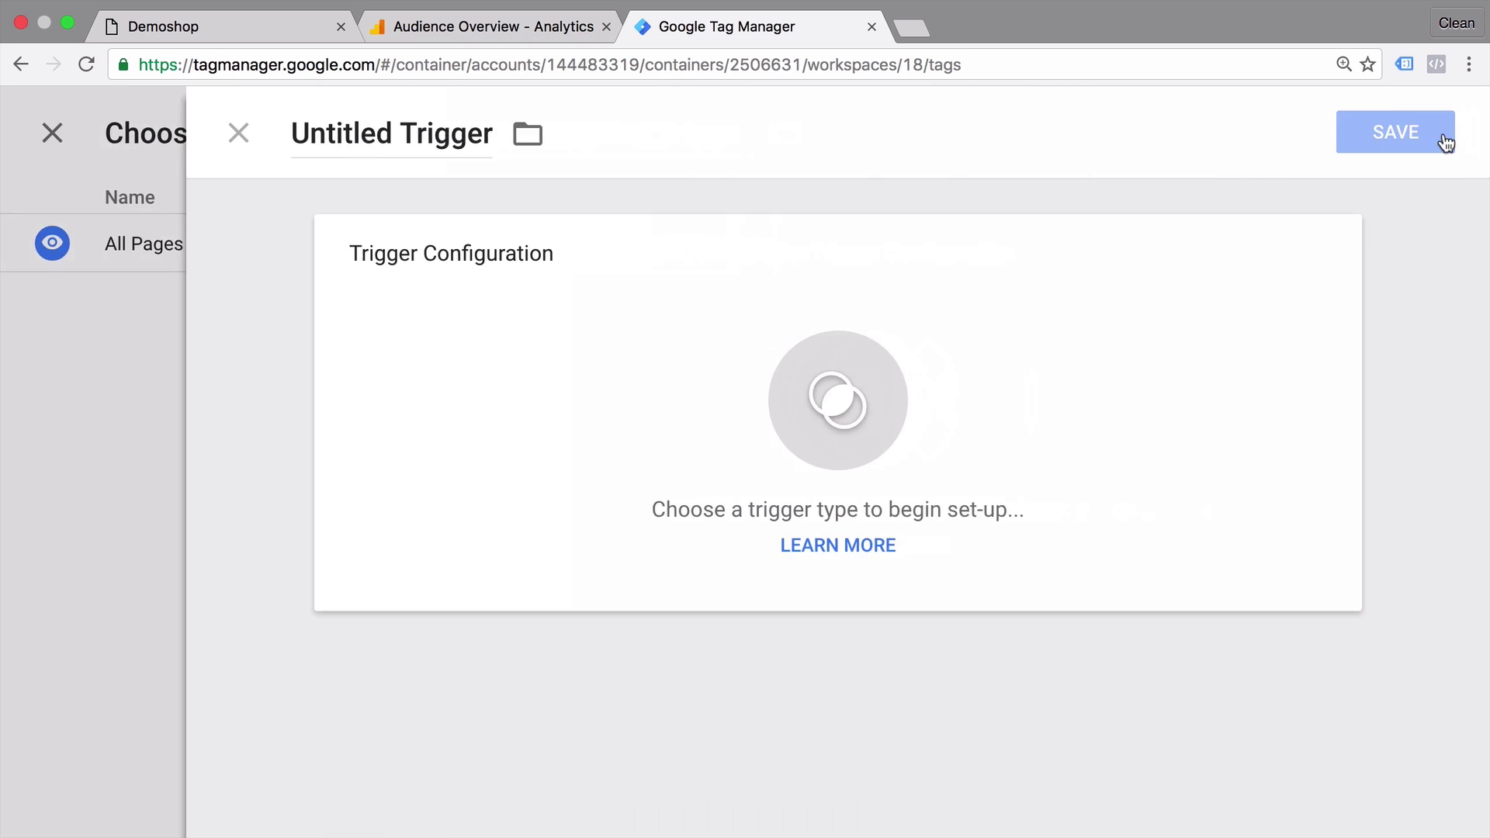
triple_click(423, 135)
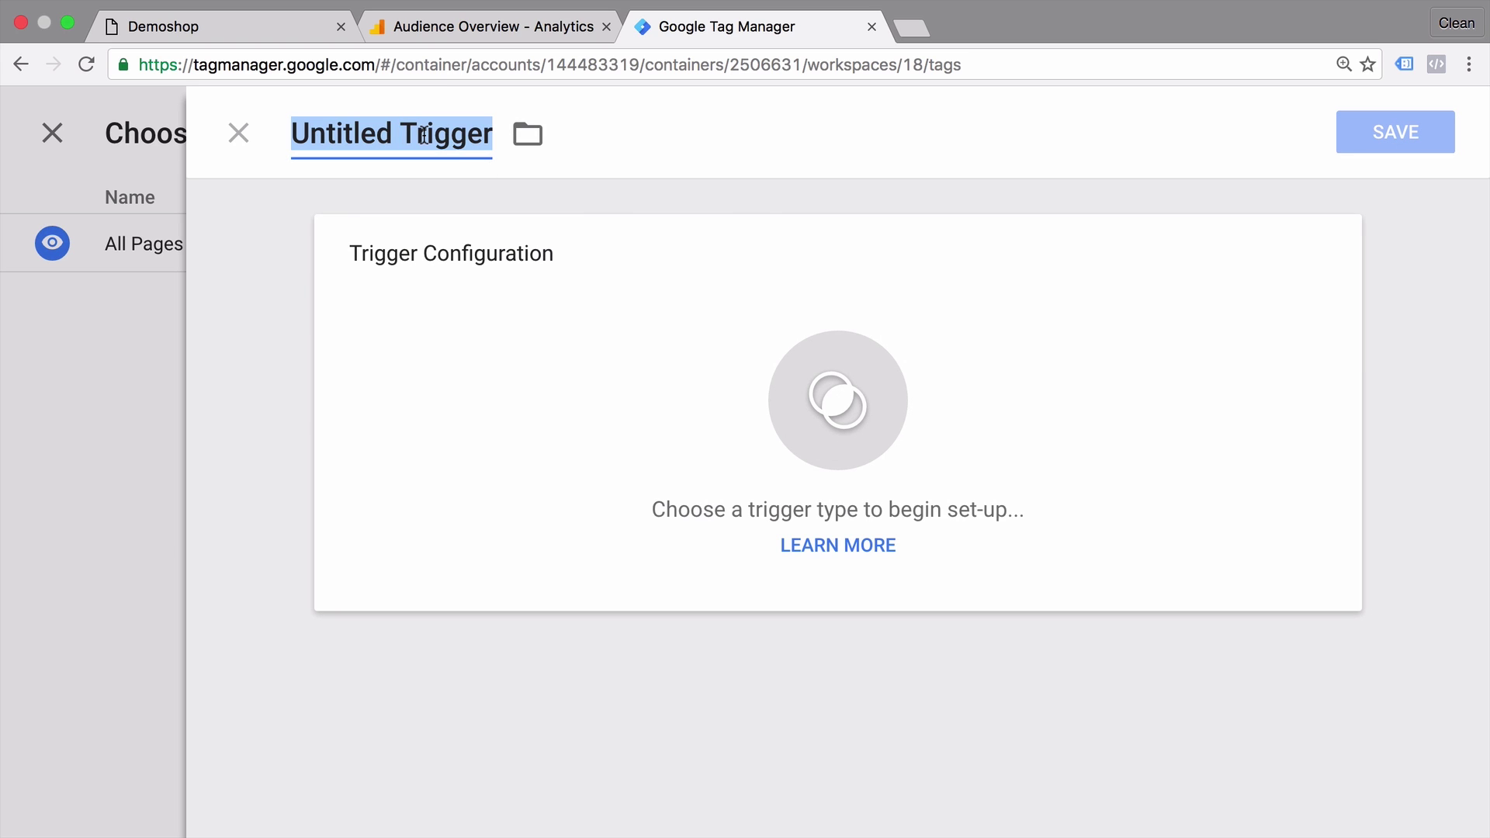
text(Contact)
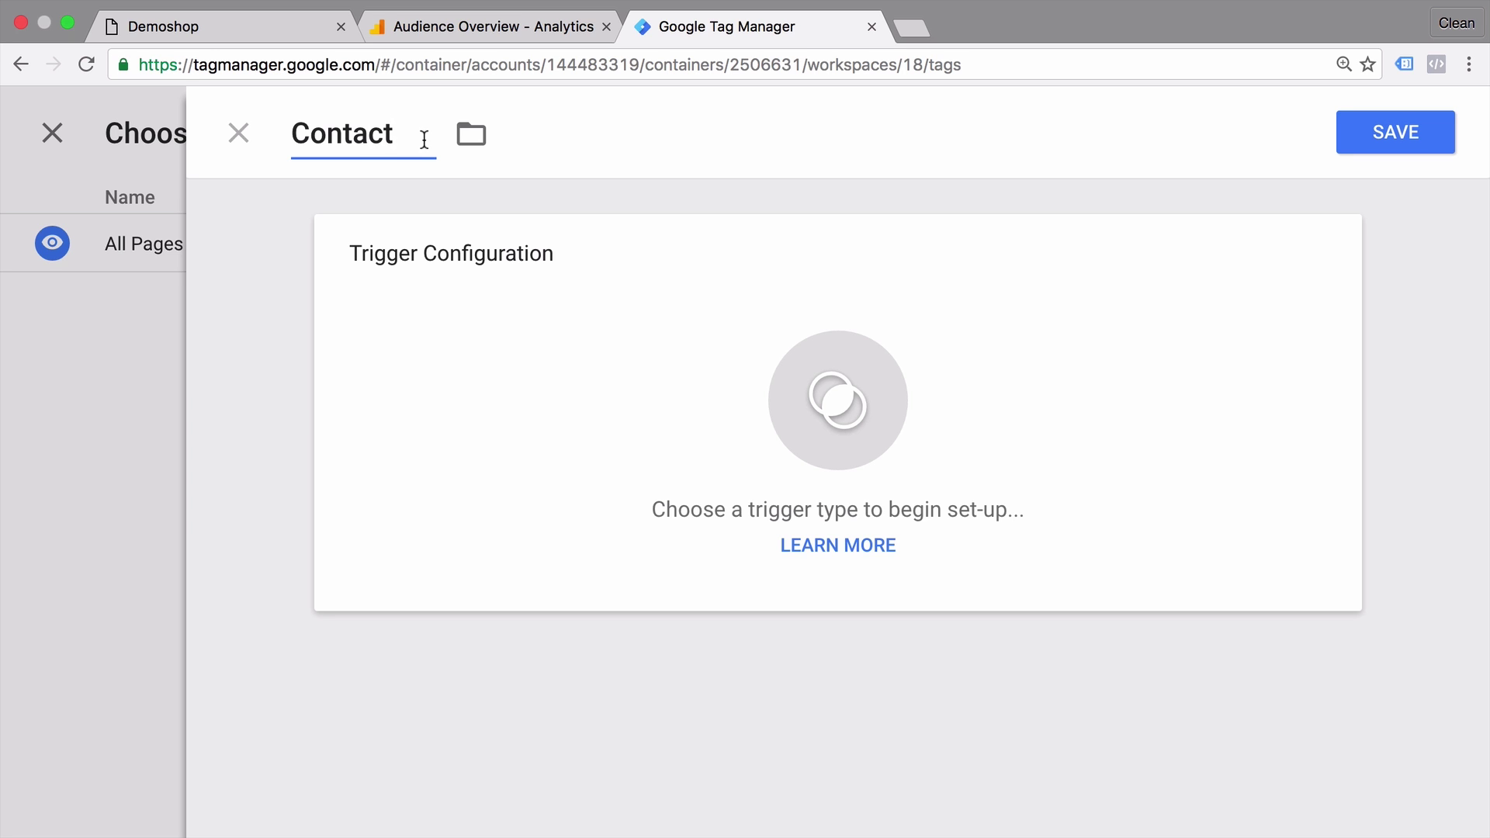
click(562, 429)
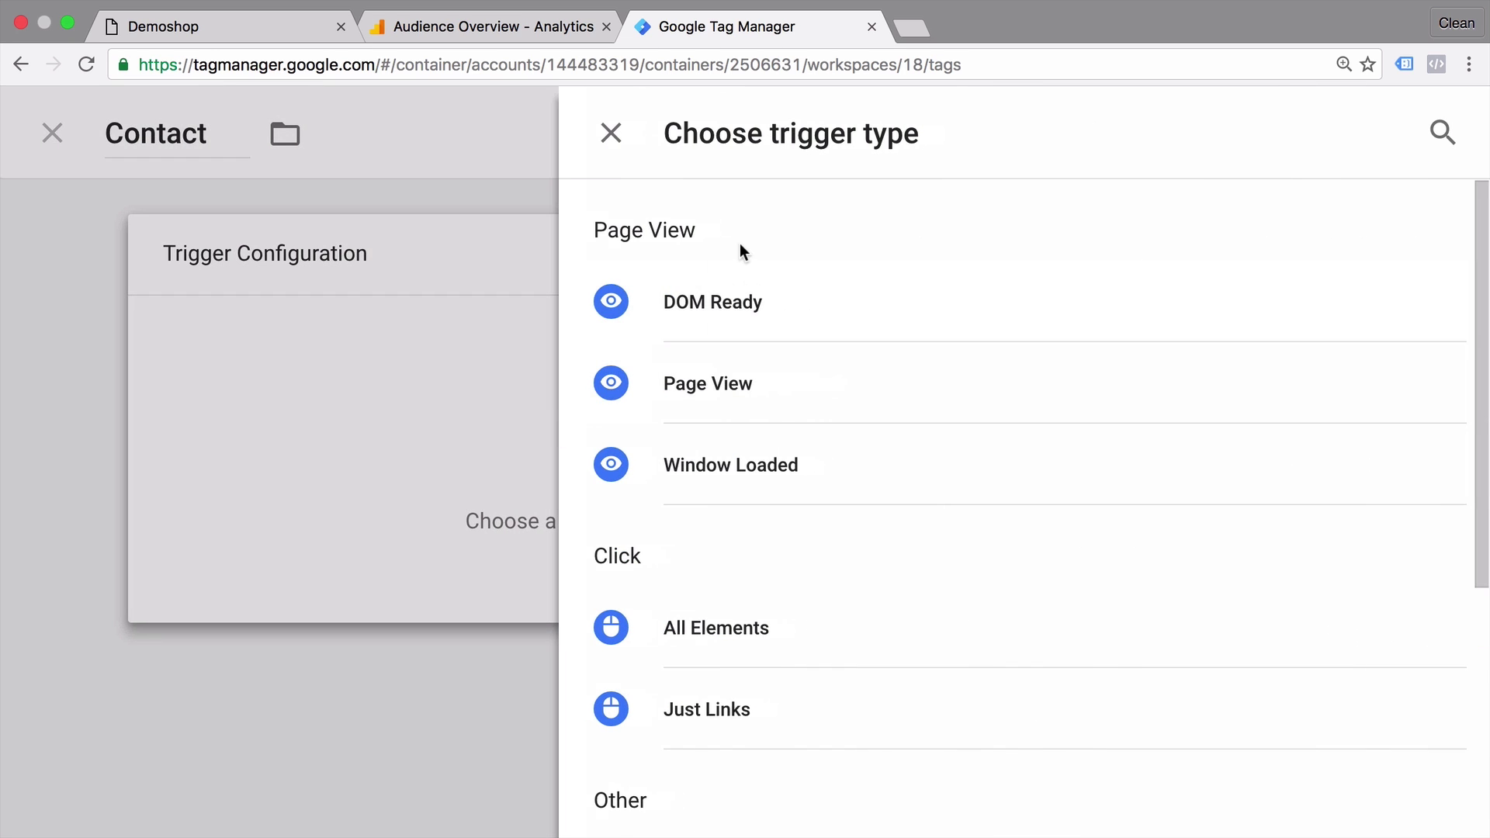
scroll(741, 280, down, 5)
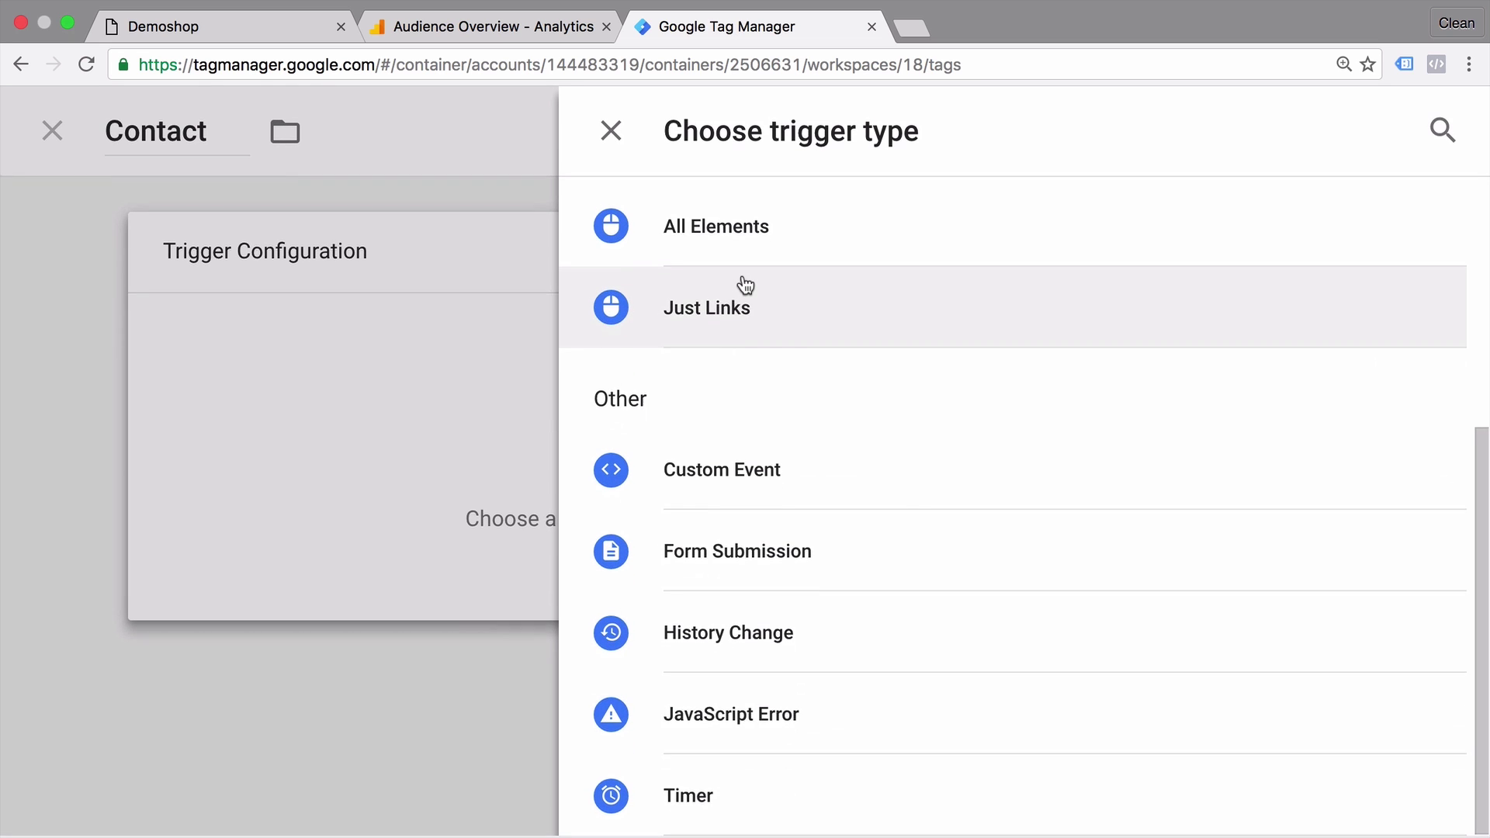
scroll(709, 379, up, 5)
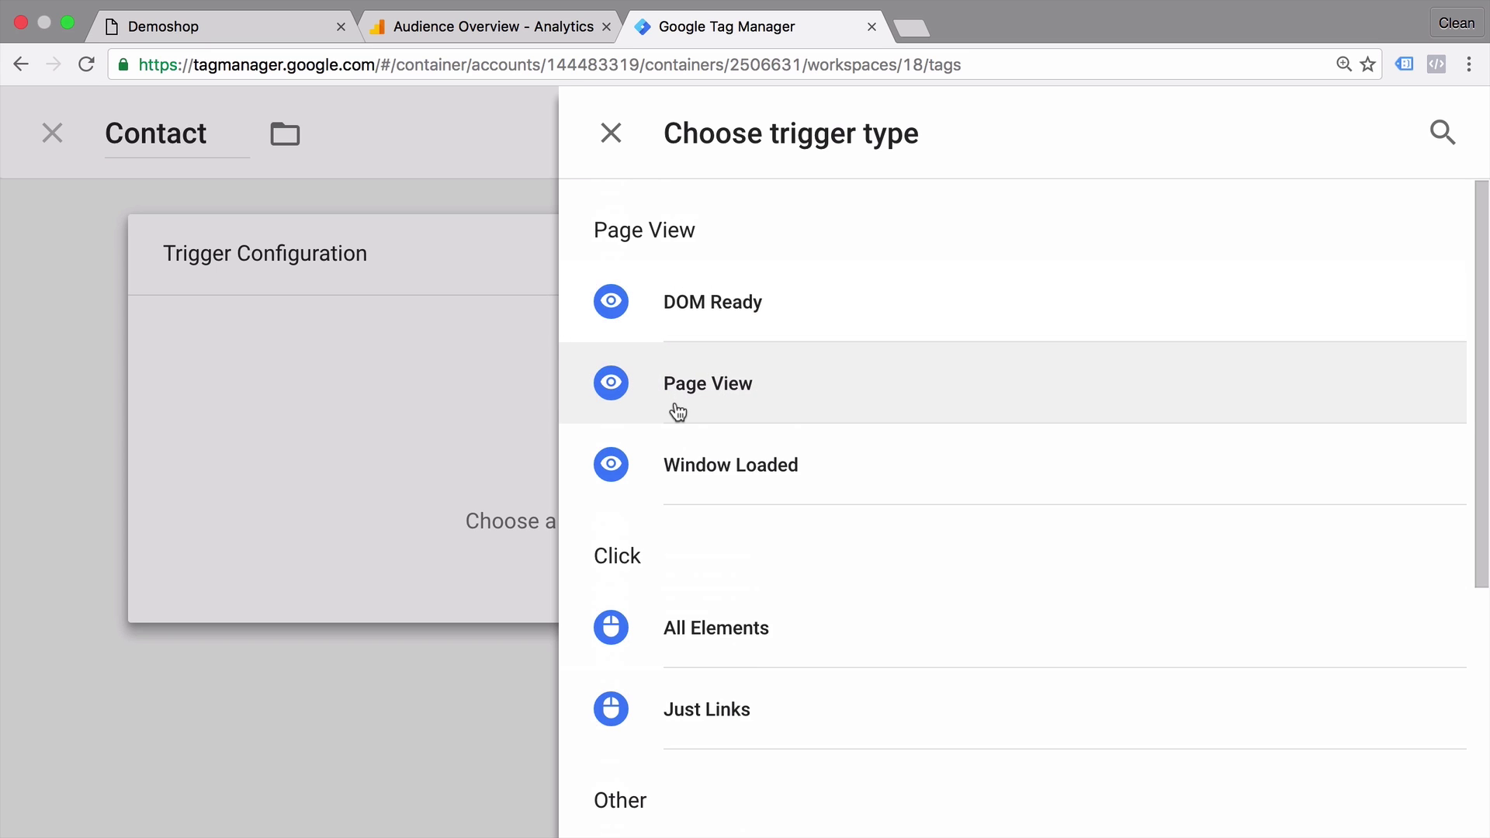
click(815, 404)
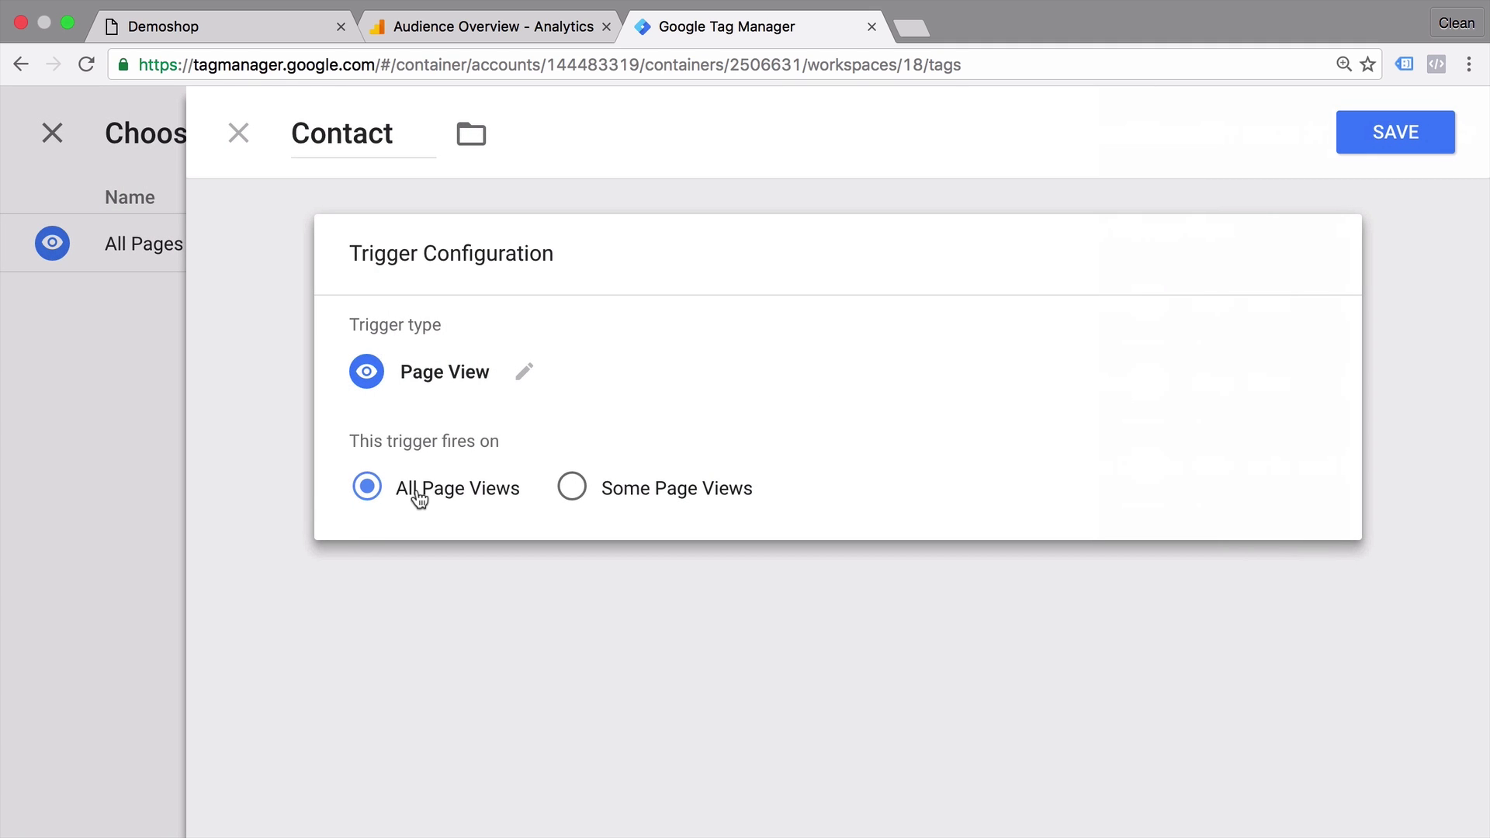
Limit it to Some Page Views where Page URL contains 'contact', and save the trigger
click(611, 501)
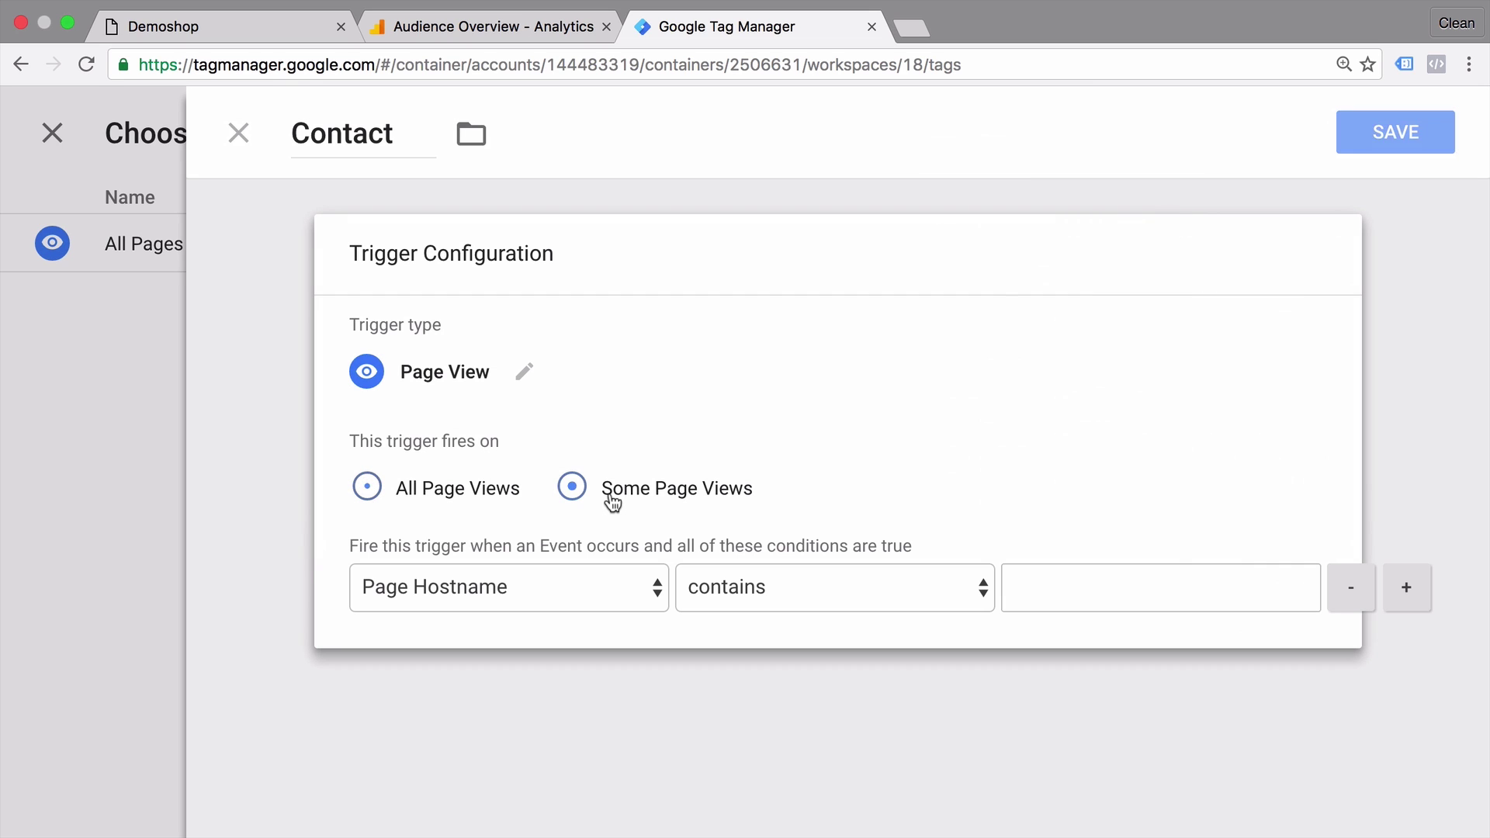
click(510, 594)
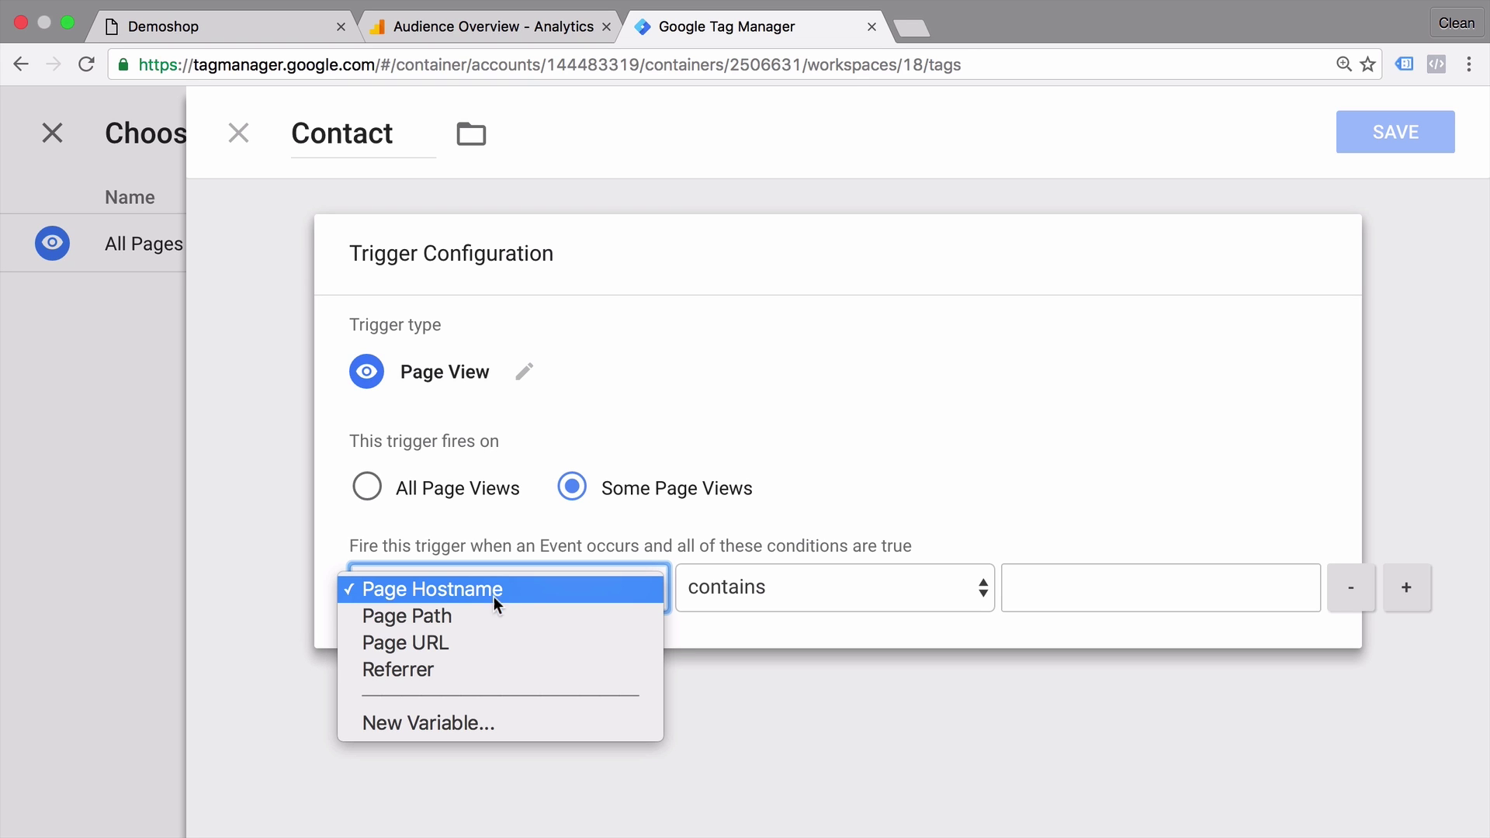
click(454, 644)
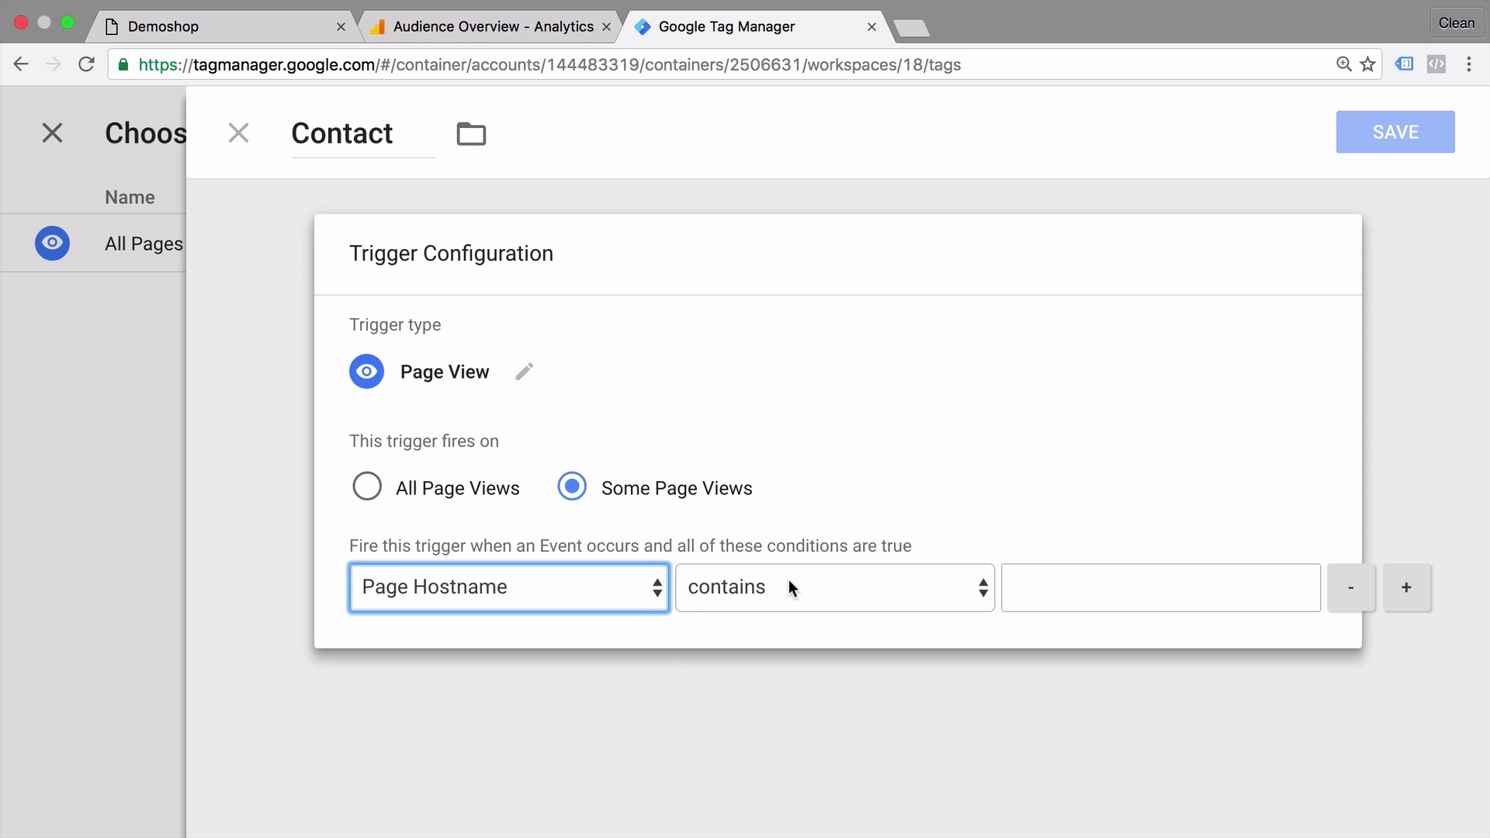
click(1006, 592)
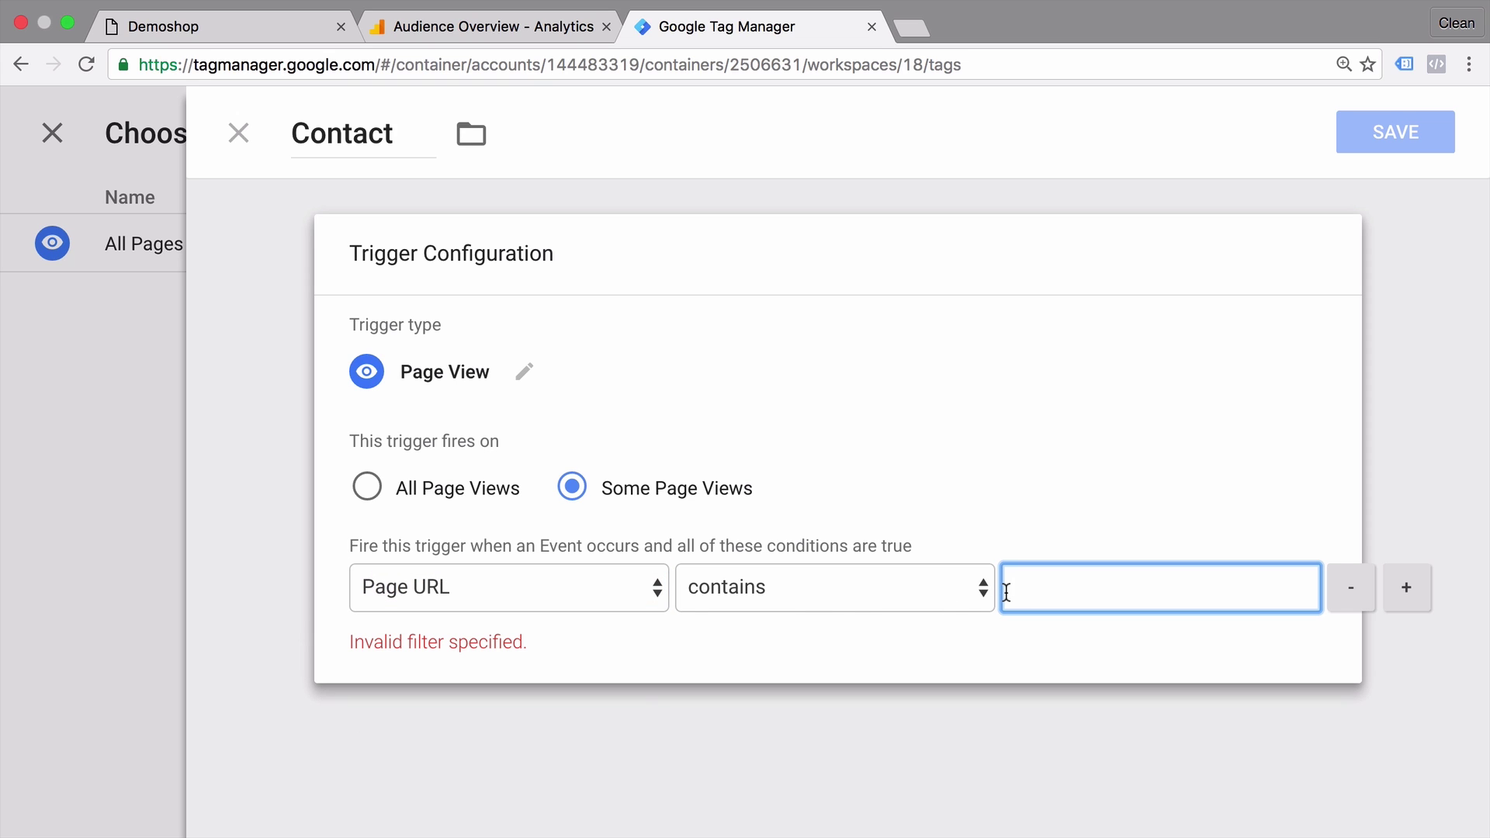
text(contact)
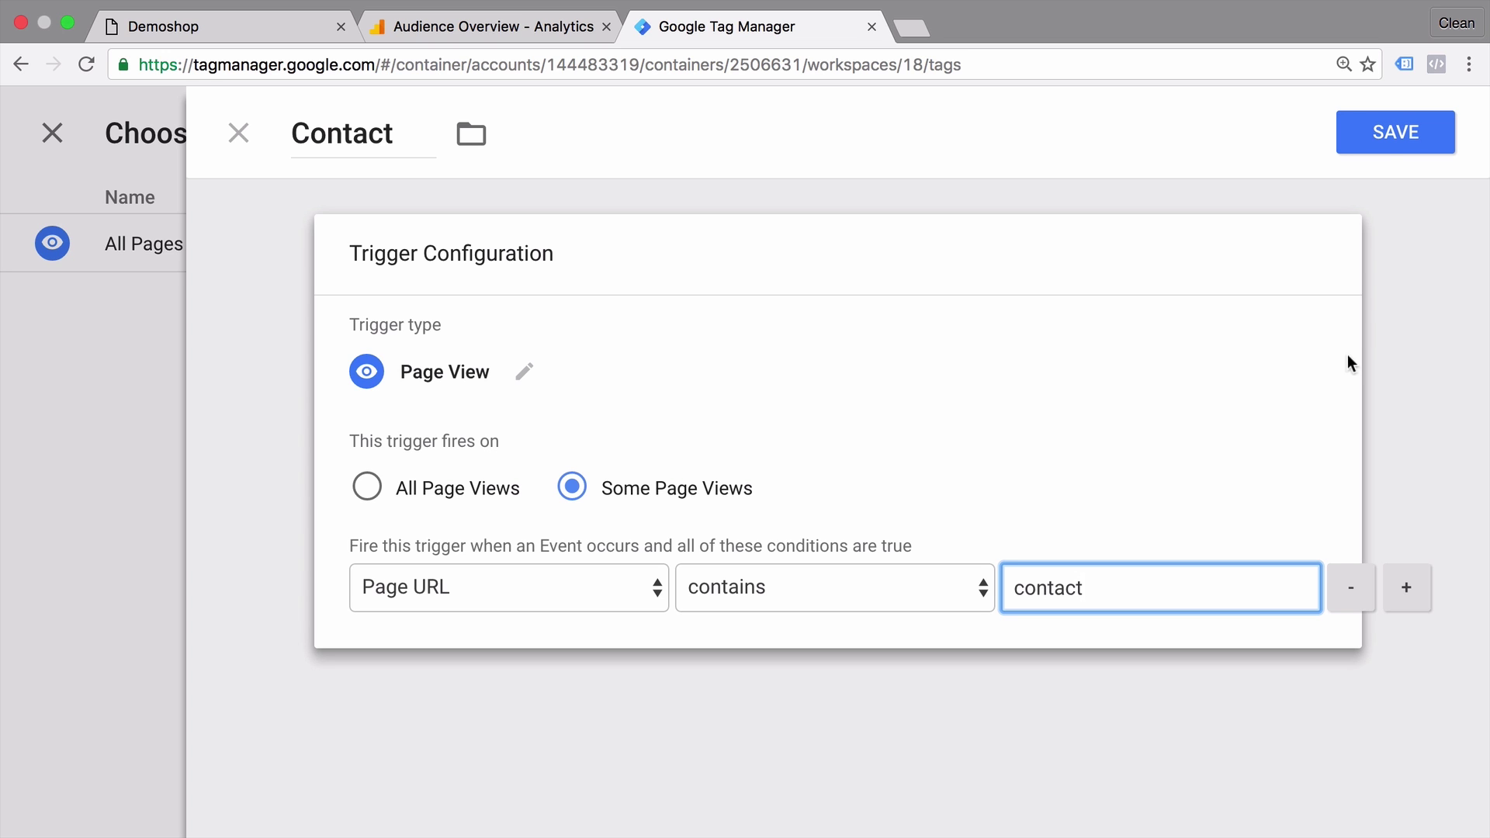
click(1388, 147)
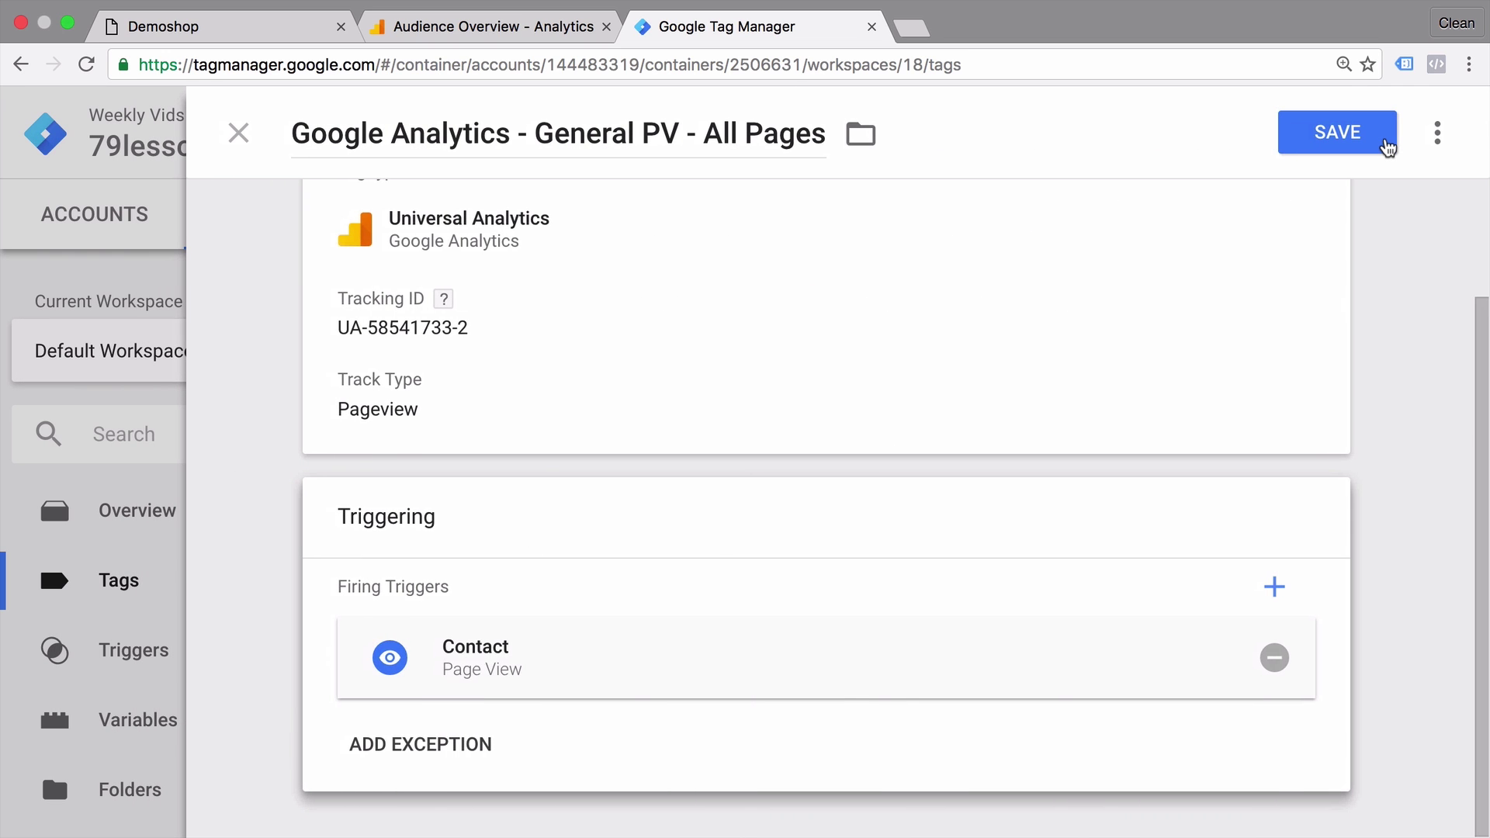
Save the General PV tag with its Contact trigger and start Preview mode on the Demoshop site
click(1389, 147)
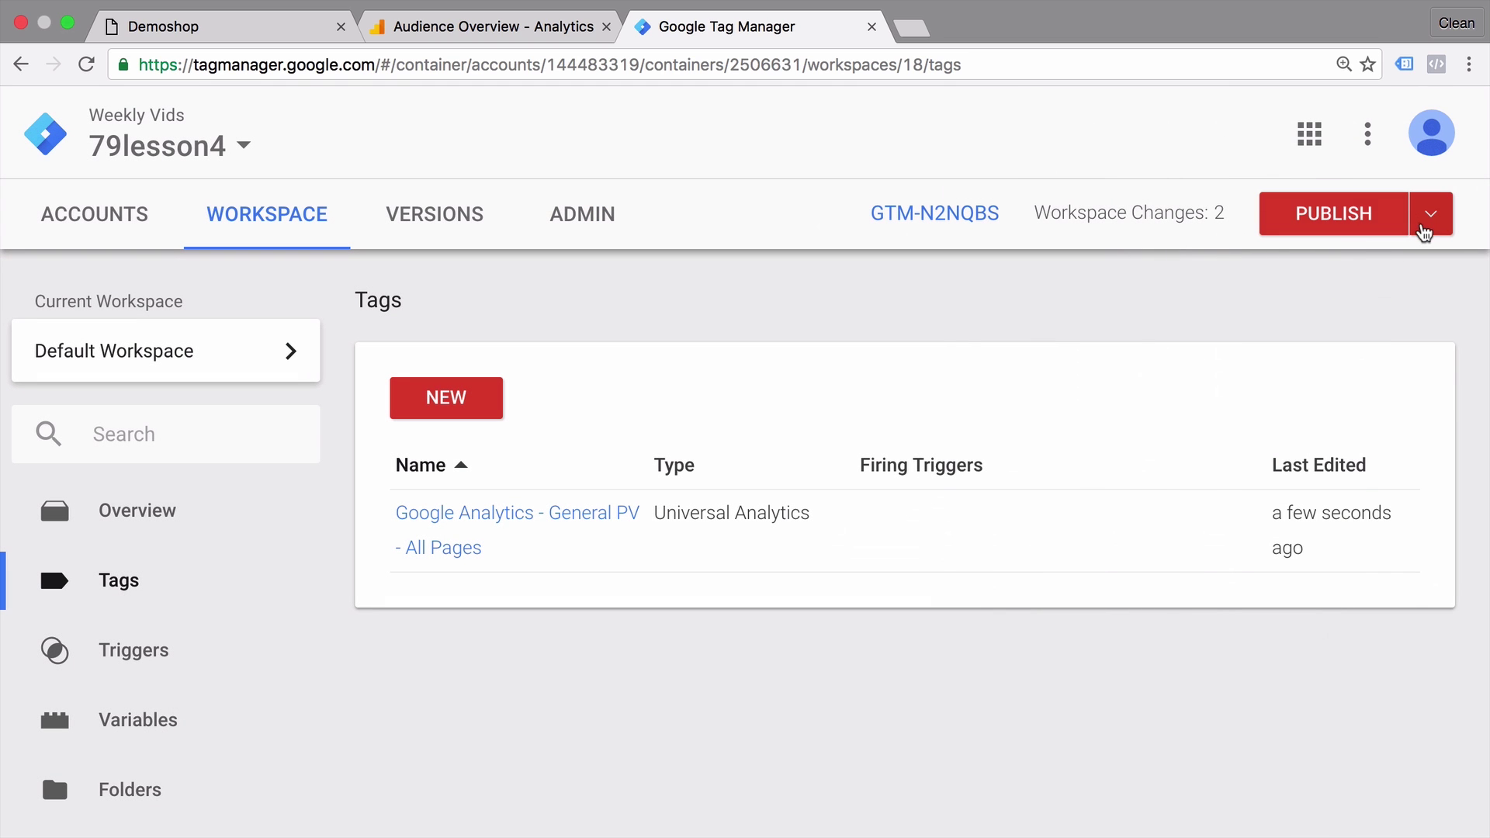
click(1427, 223)
click(1310, 466)
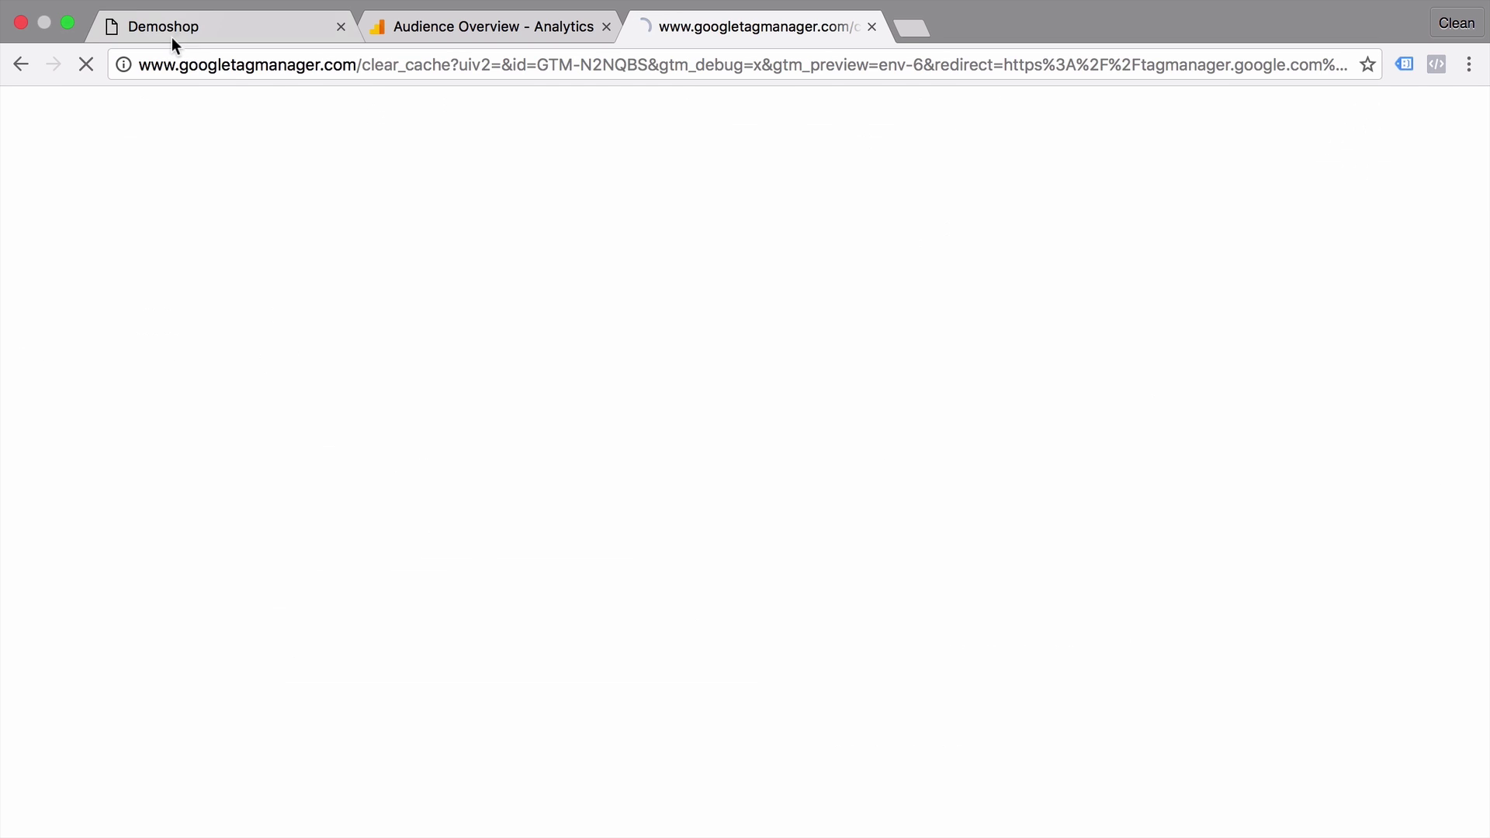
click(170, 32)
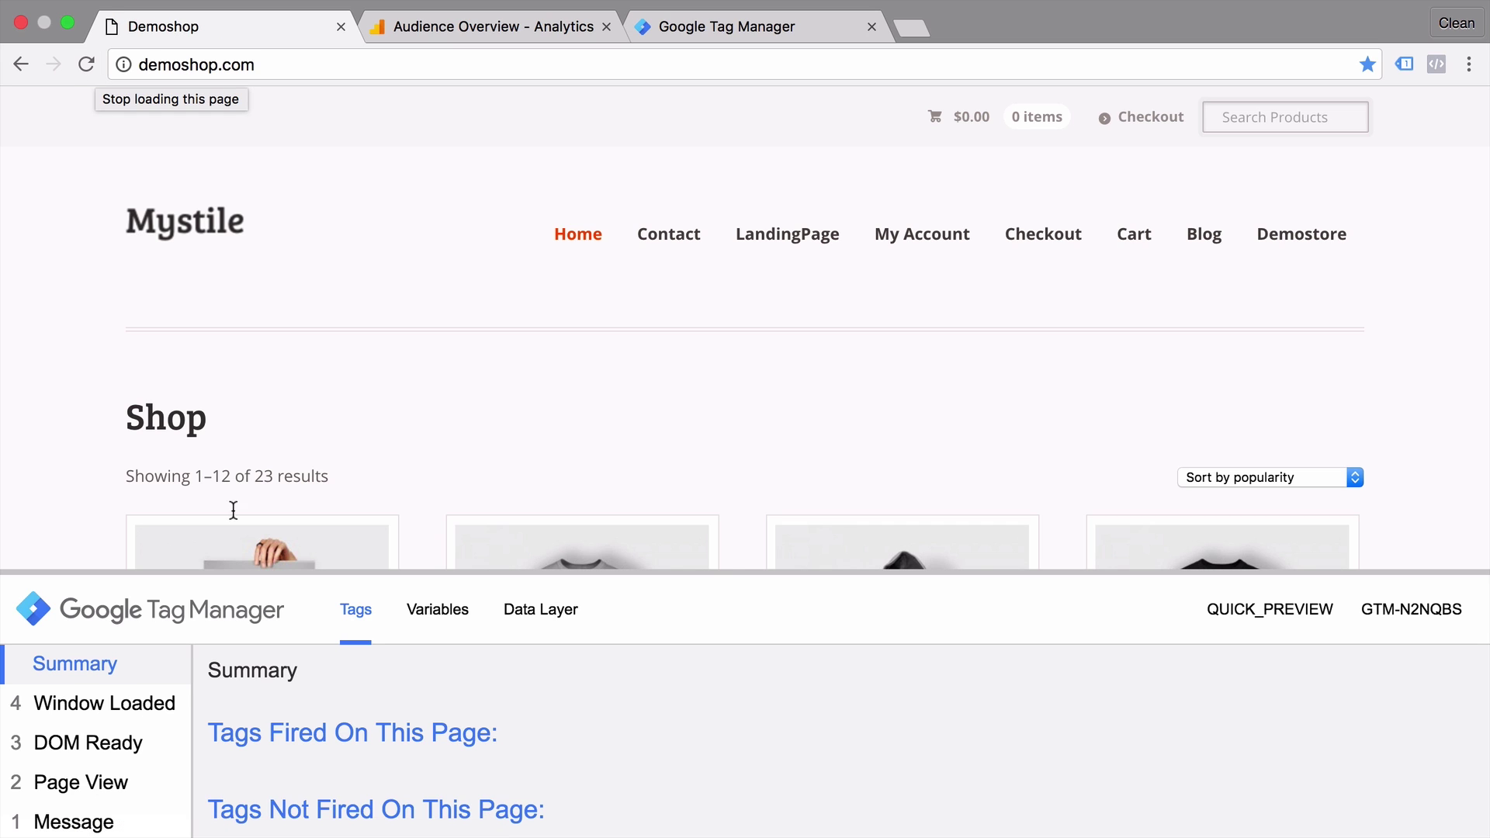
Compare fired Page View tags on the Contact page and LandingPage in the debug pane, ending on Contact
click(676, 254)
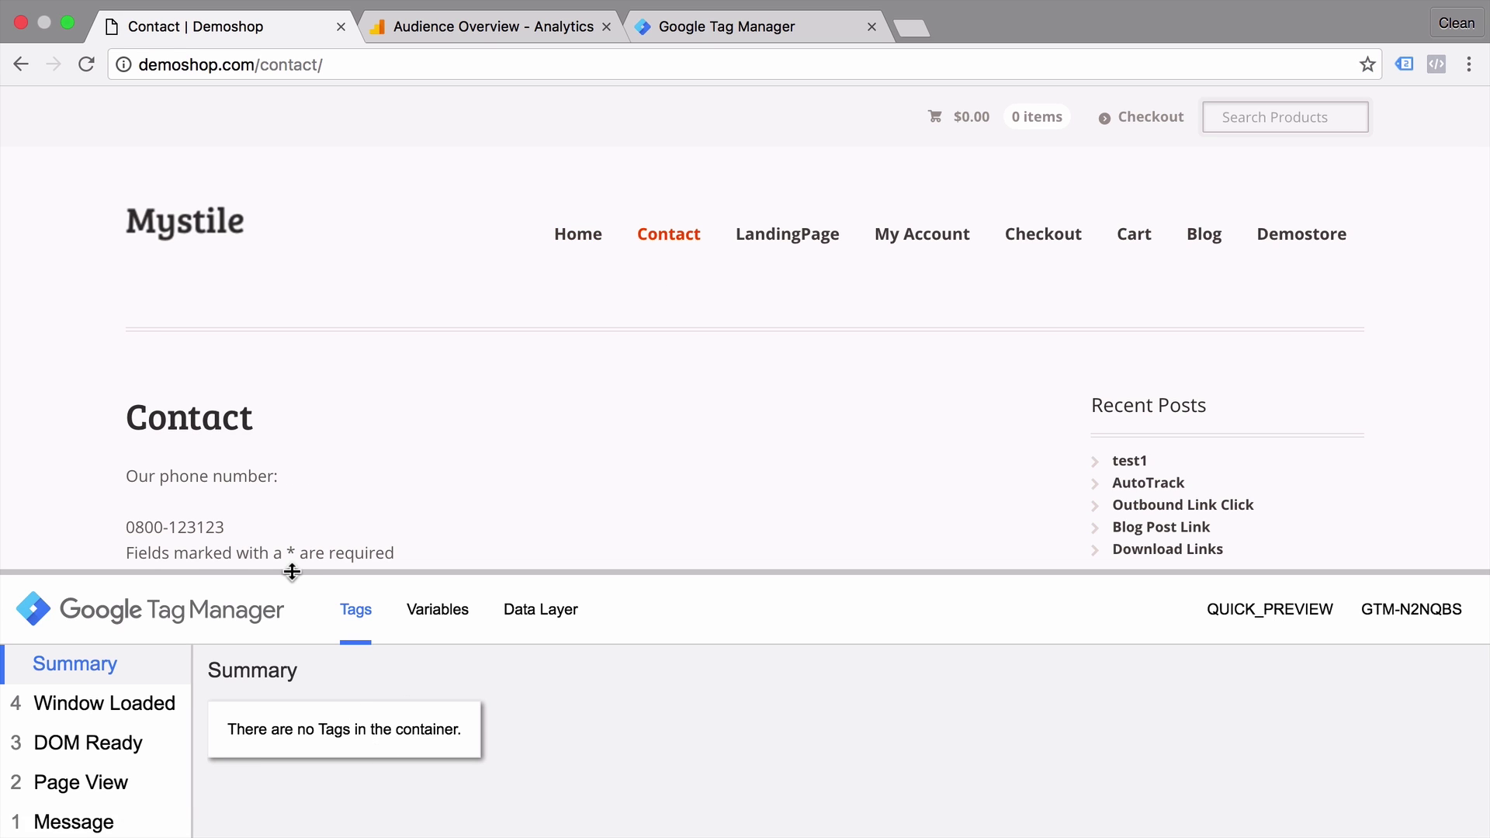
drag(292, 572, 292, 371)
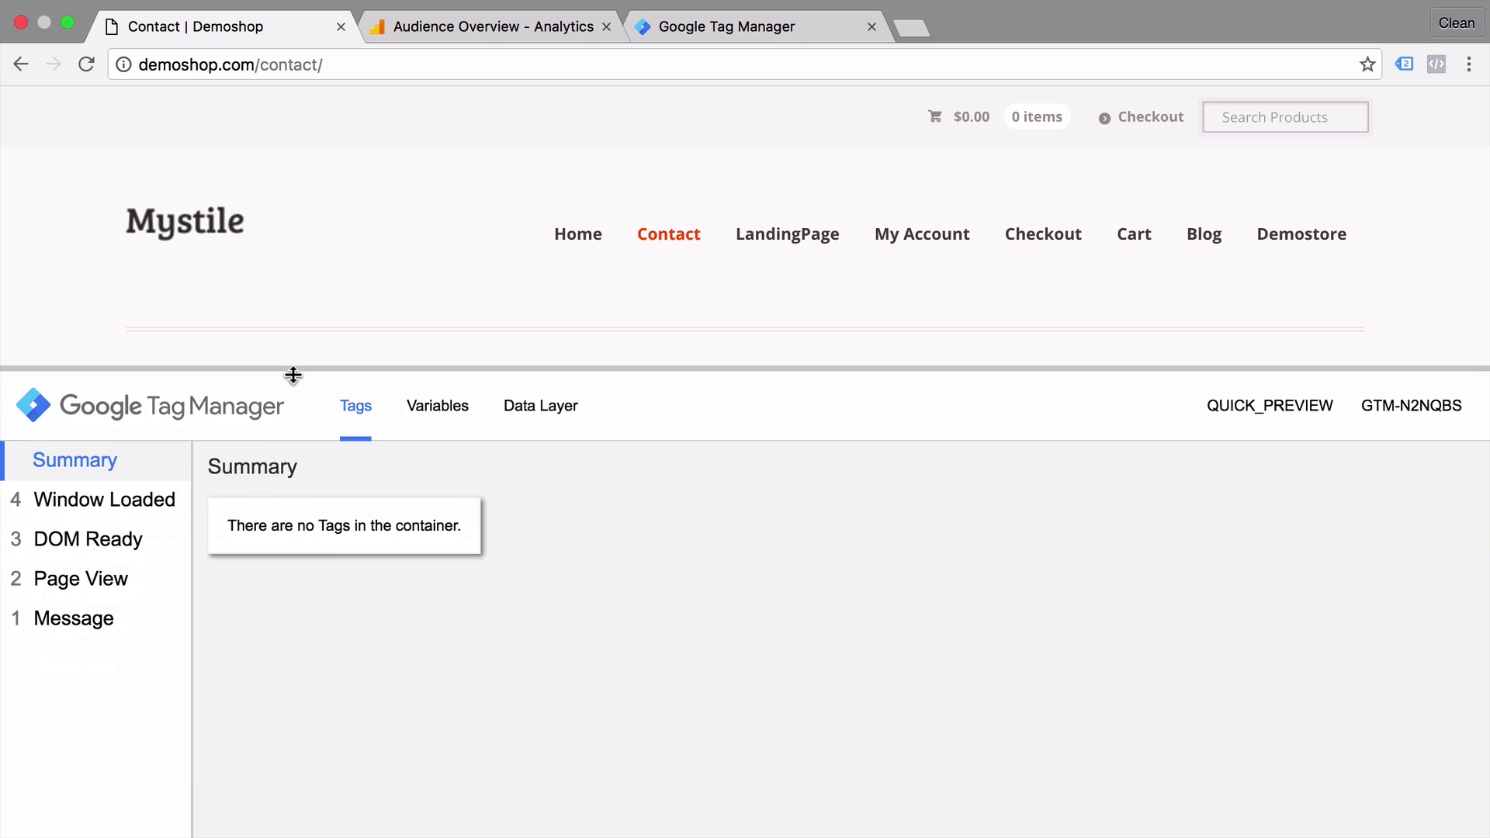
click(115, 583)
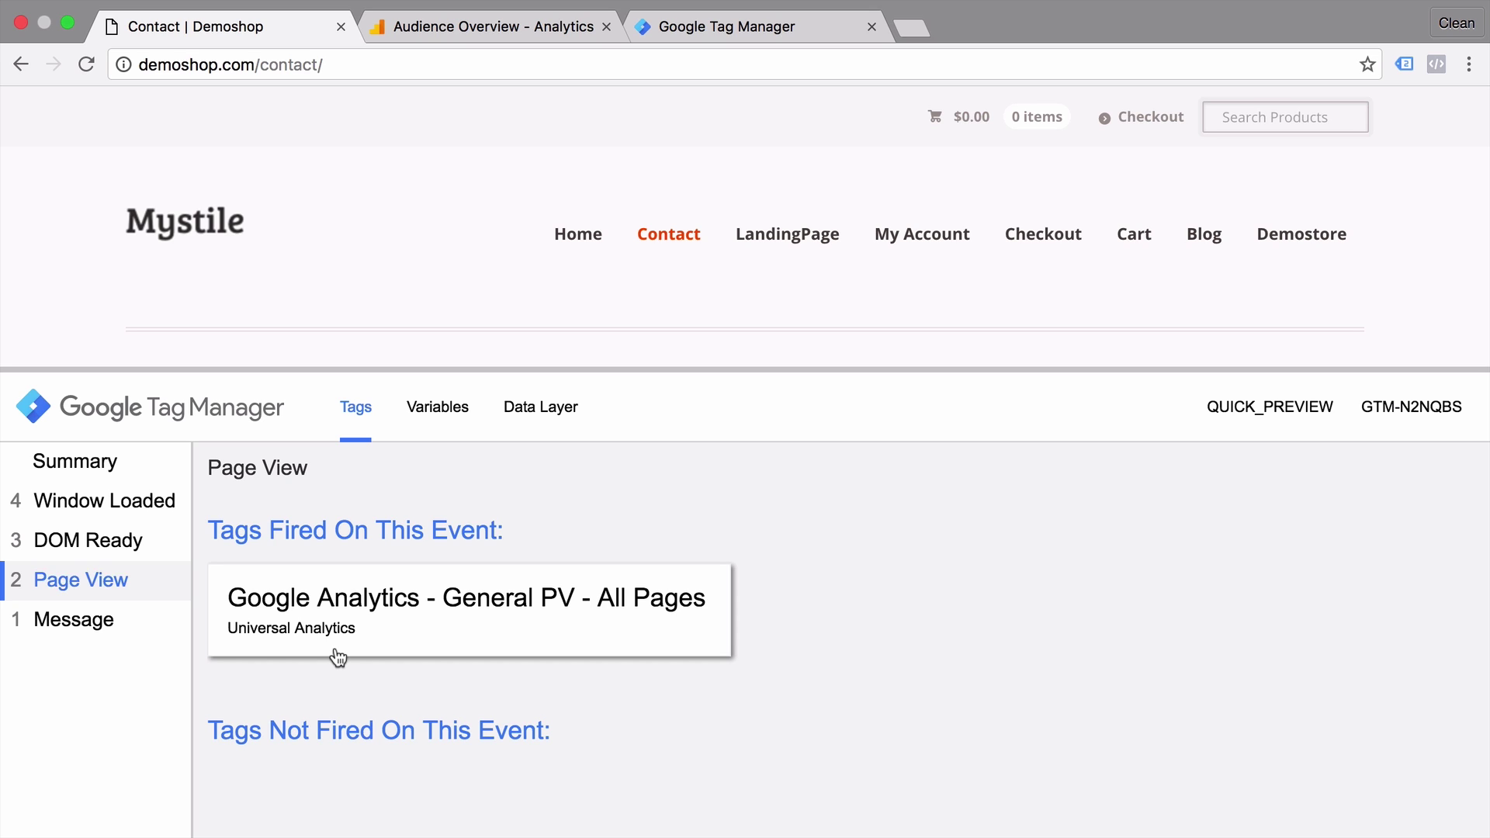
click(793, 252)
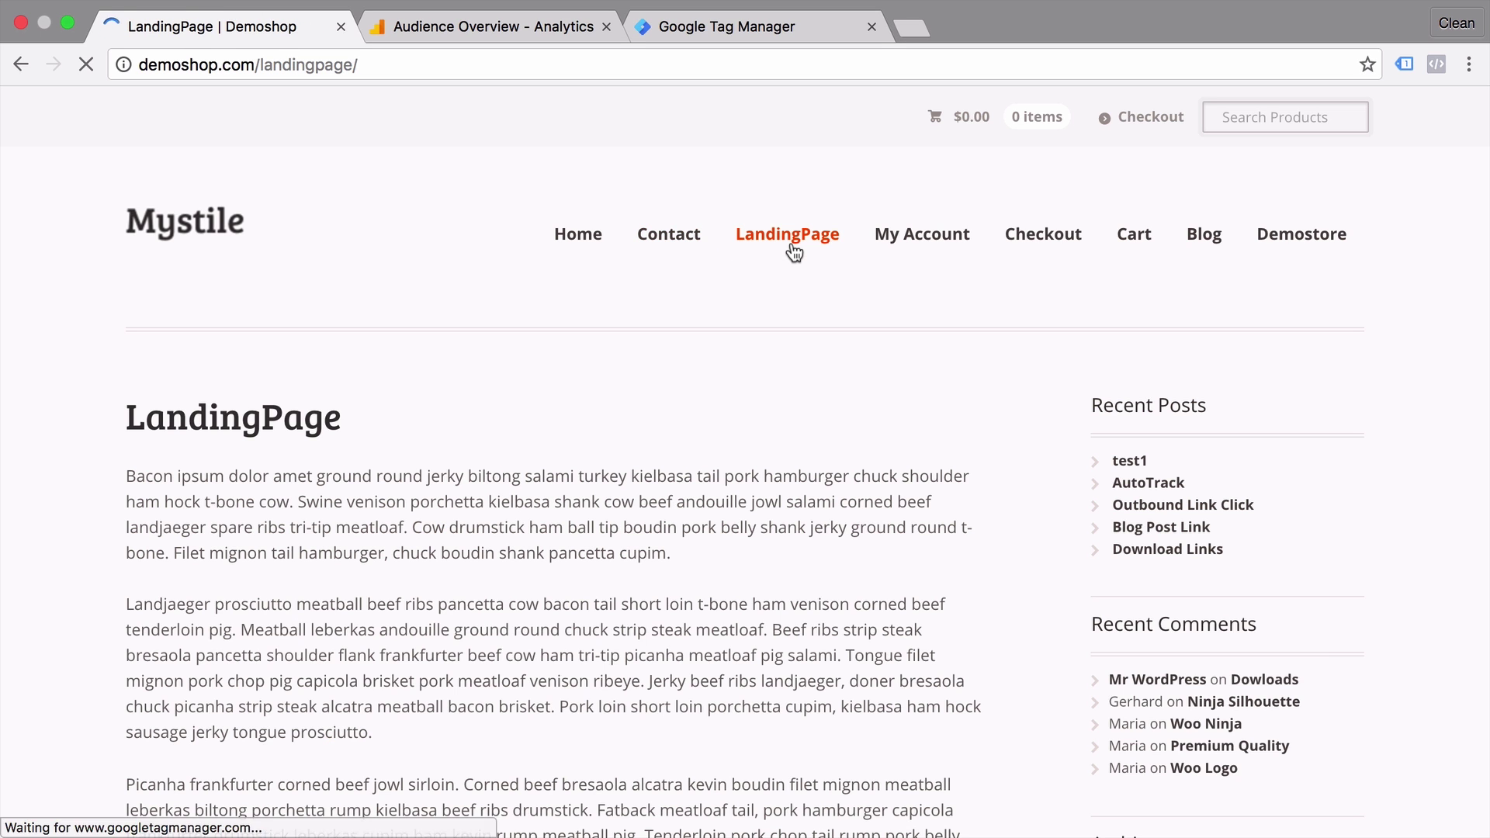
click(84, 785)
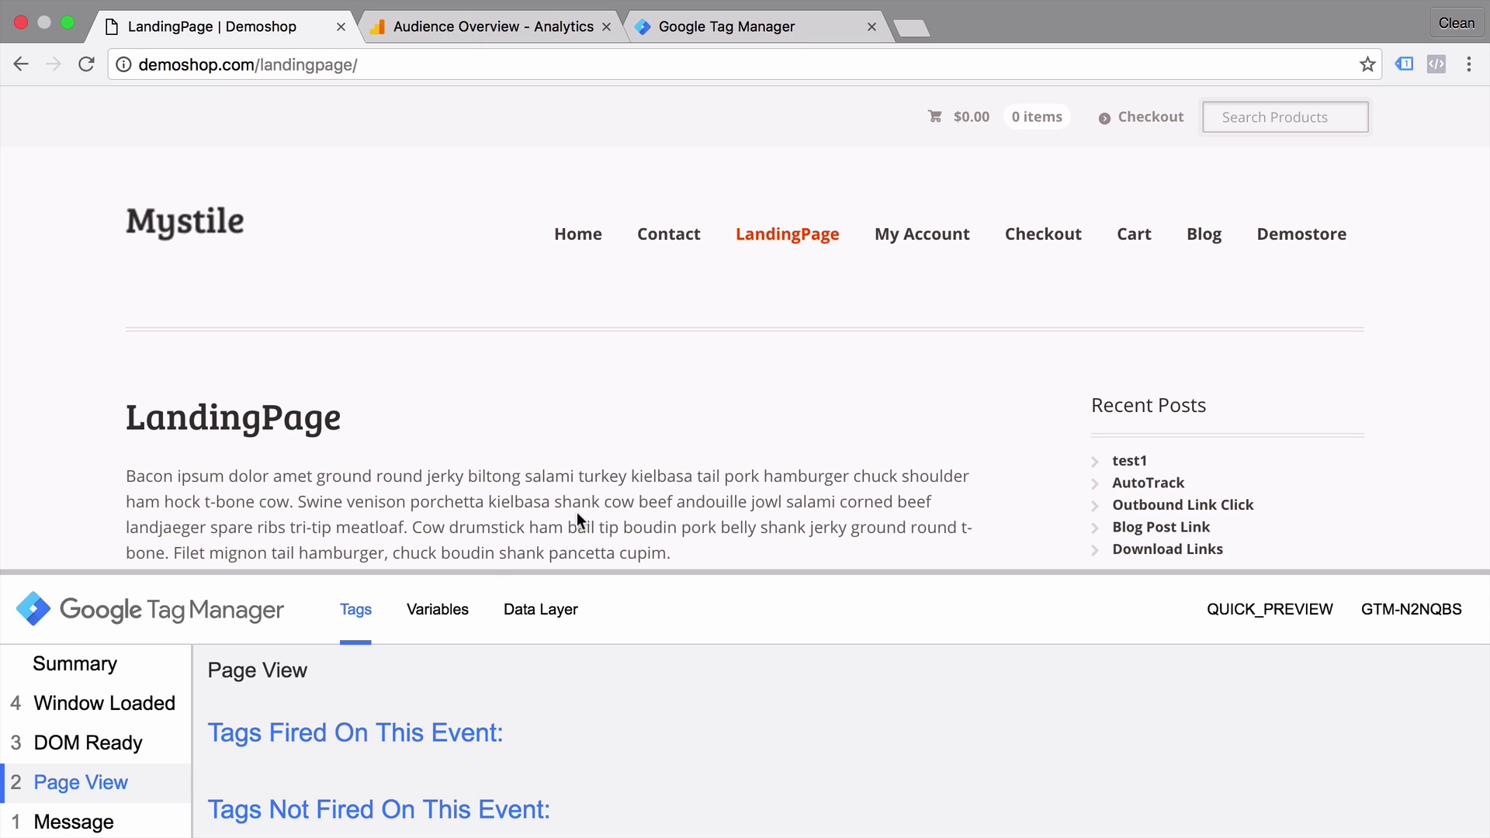
click(661, 253)
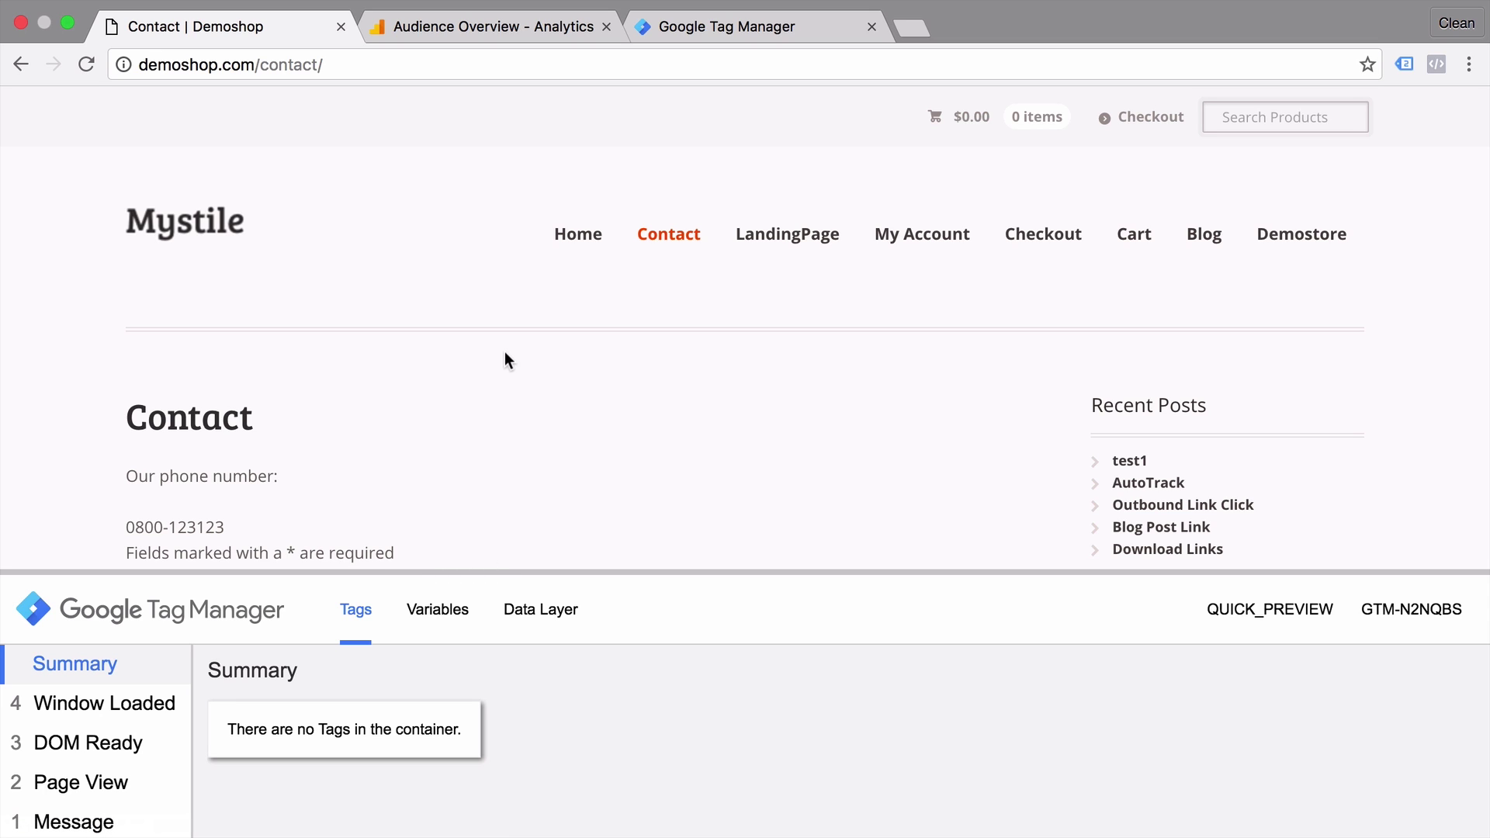
Inspect the fired Analytics tag's Firing Triggers, showing 'Page URL contains contact' satisfied
drag(339, 571, 326, 339)
click(117, 568)
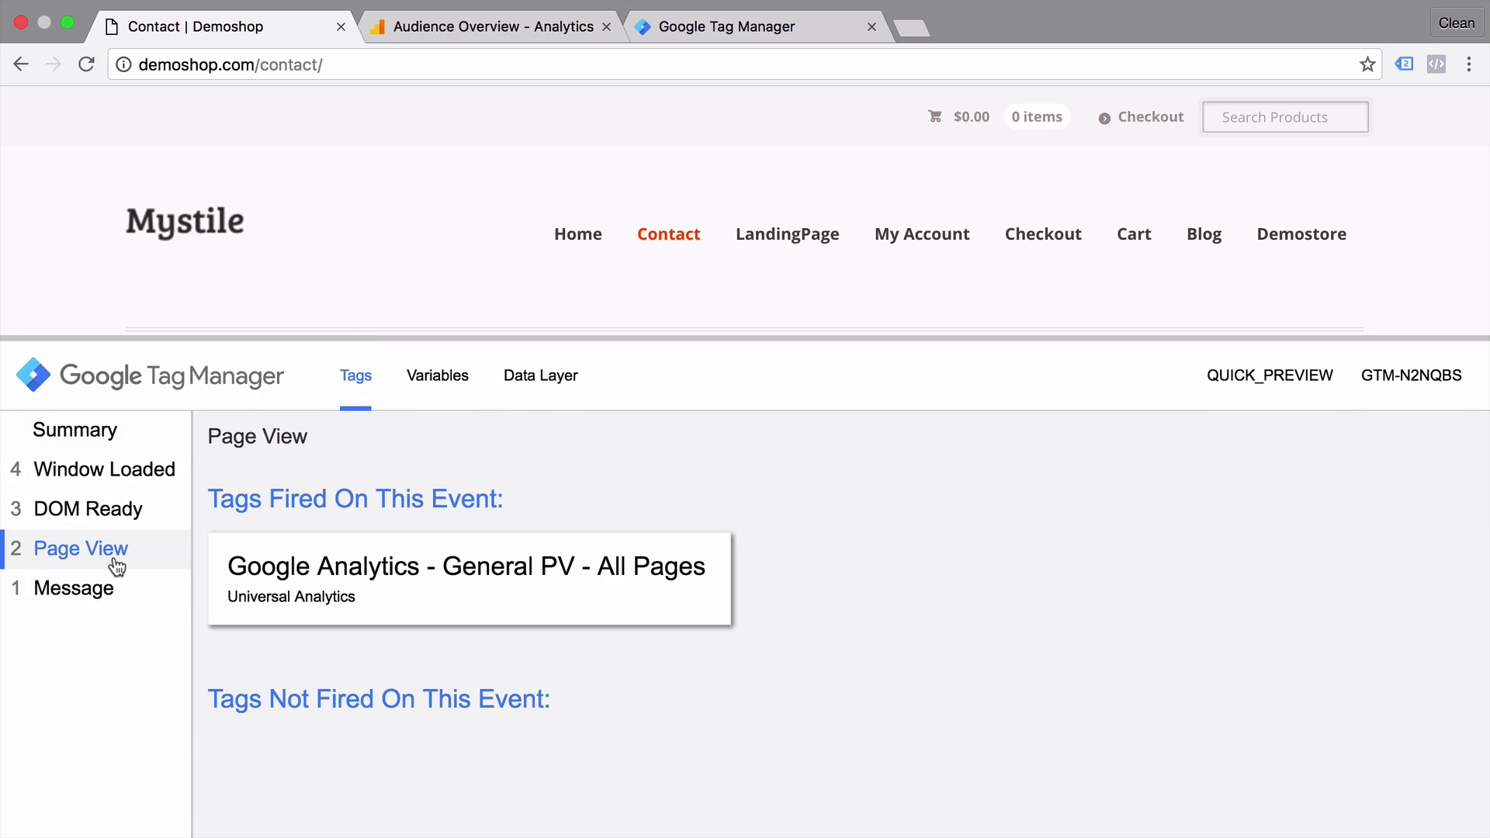
click(363, 618)
scroll(361, 613, down, 8)
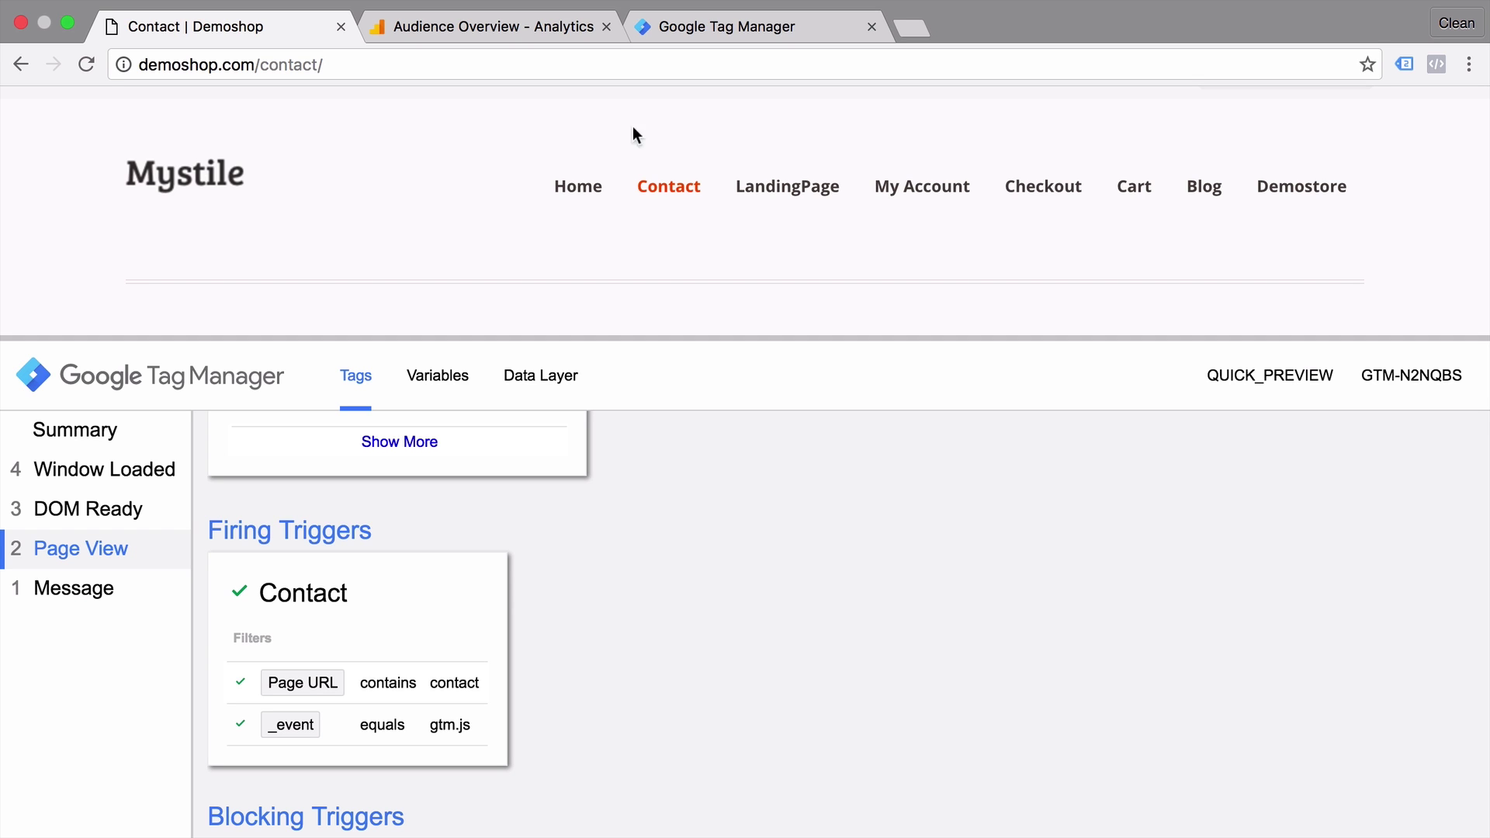
Reopen the General PV tag, replace its Contact trigger with All Pages, and save it
click(724, 30)
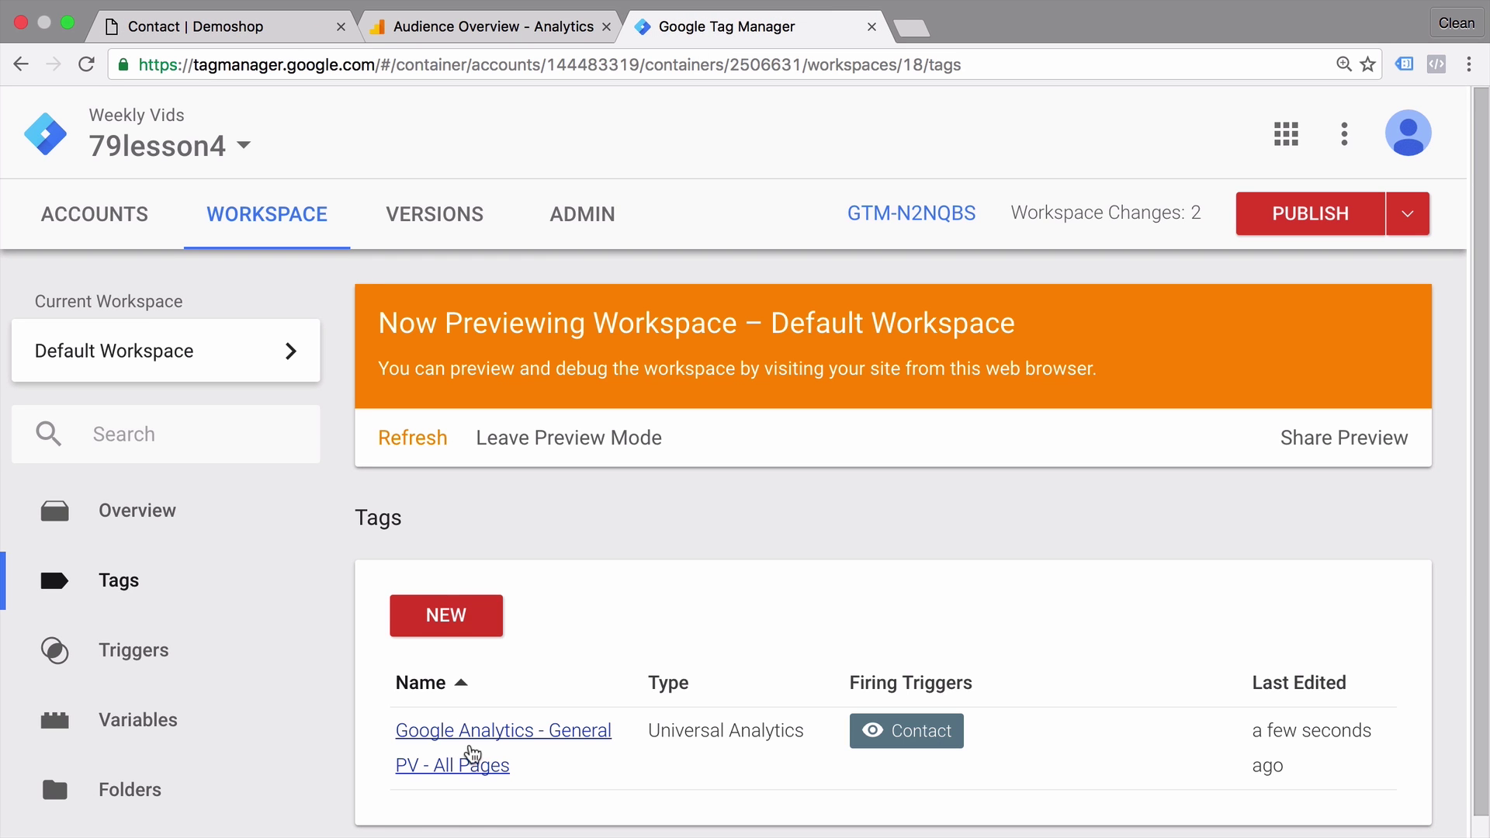
click(473, 759)
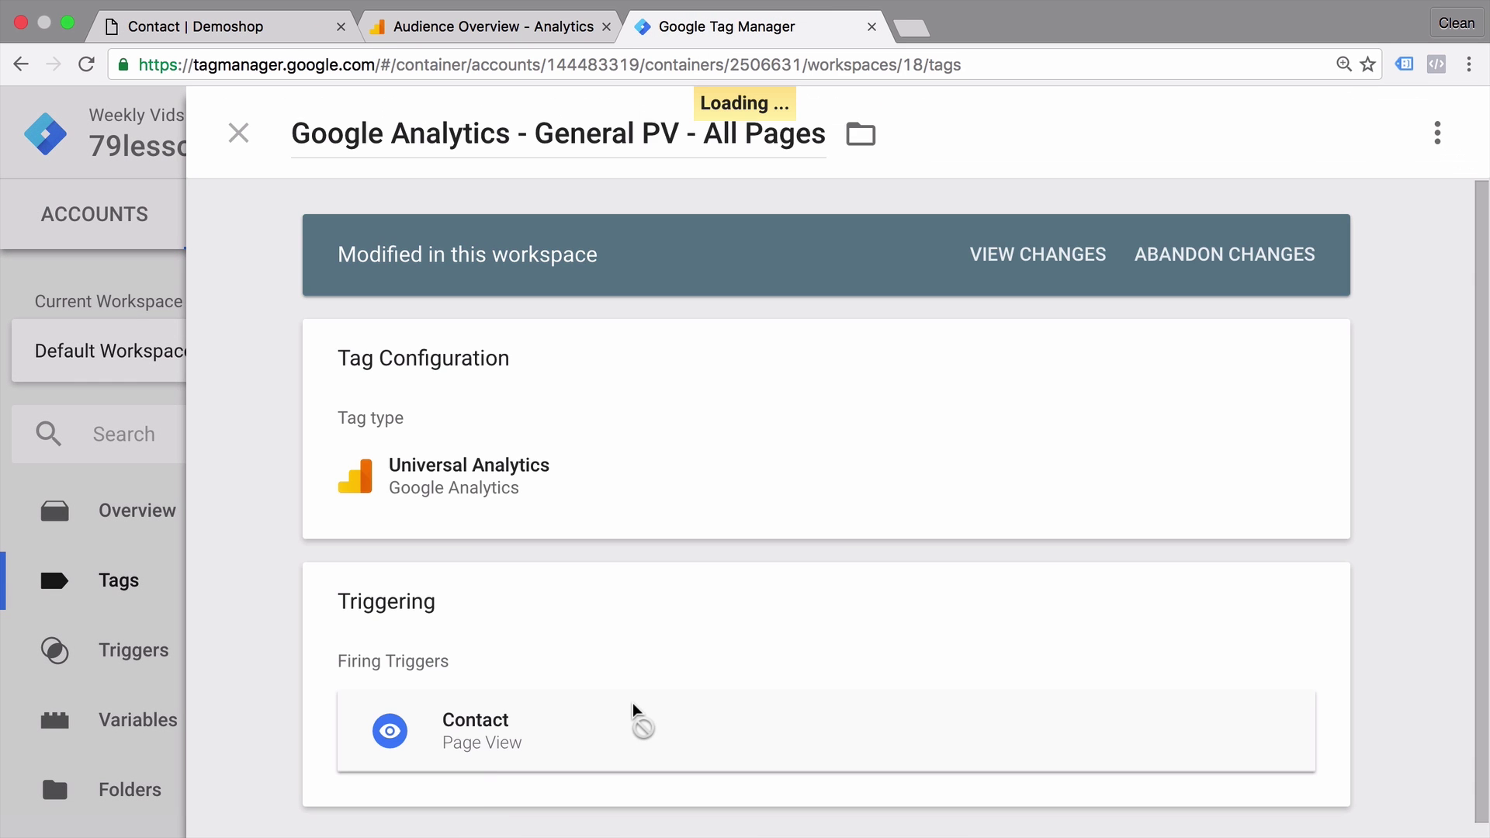
scroll(636, 710, down, 3)
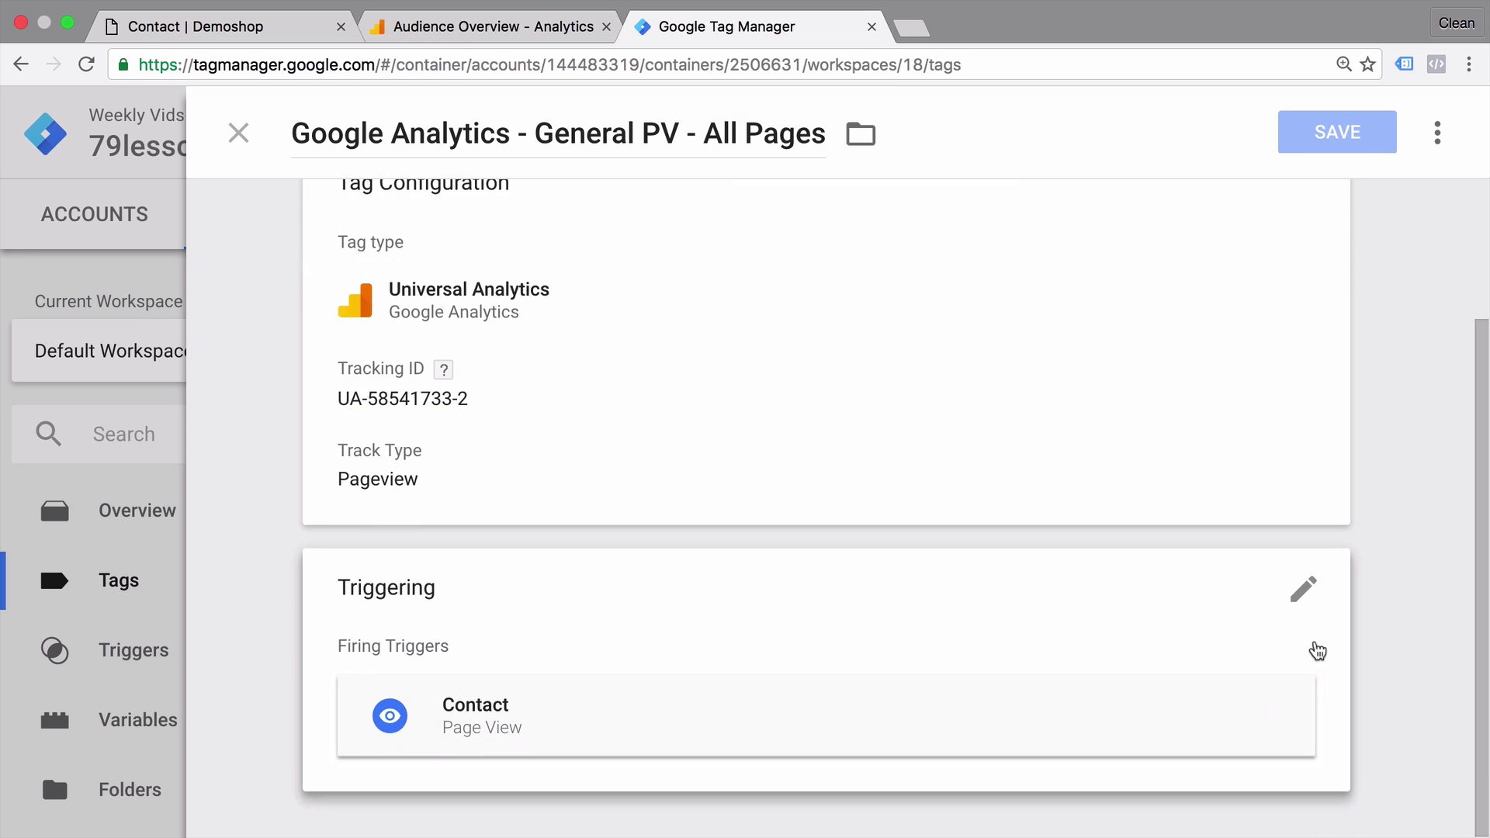
click(1303, 589)
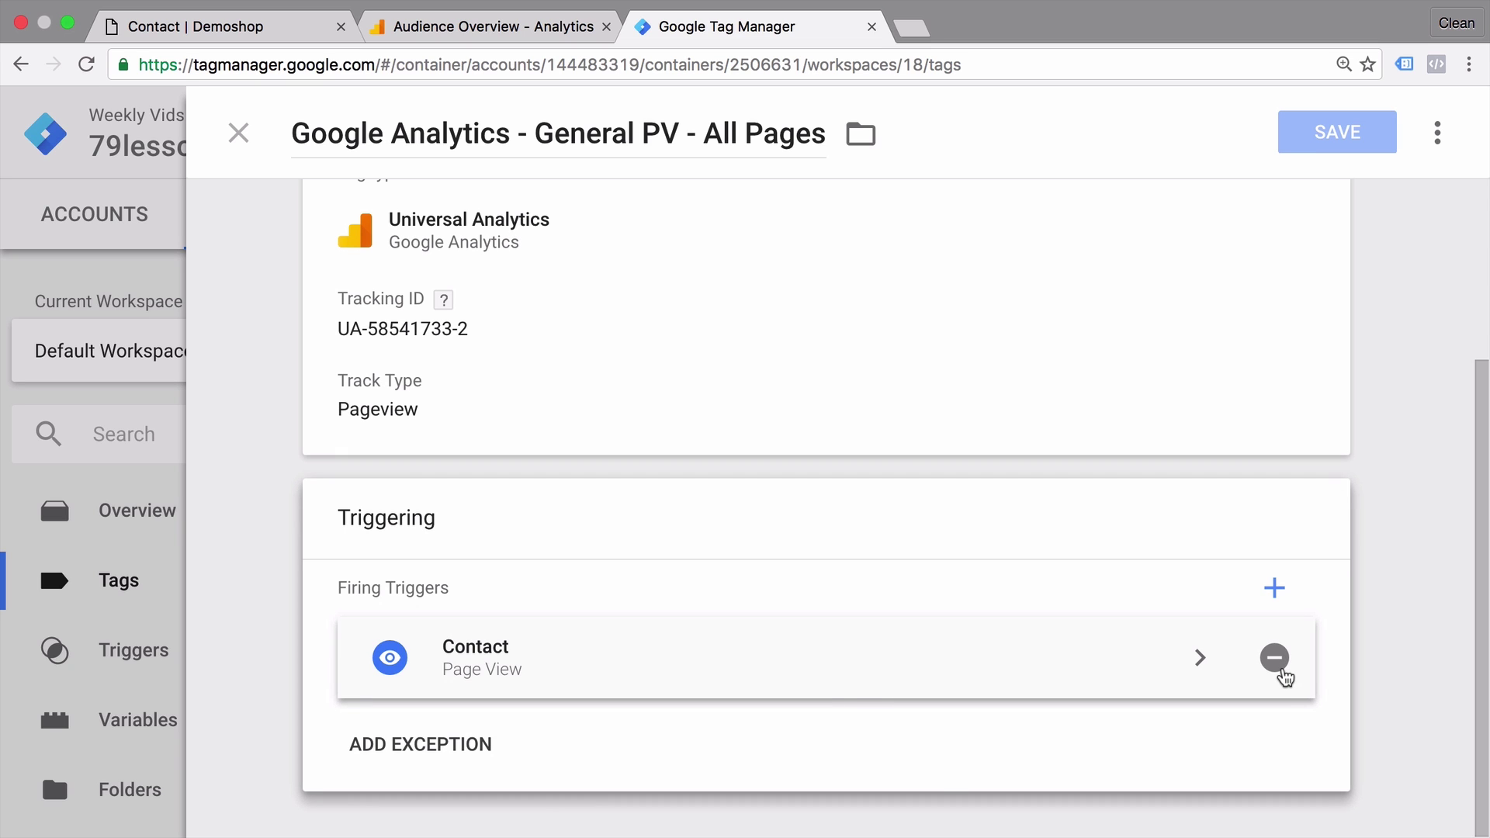
click(1280, 668)
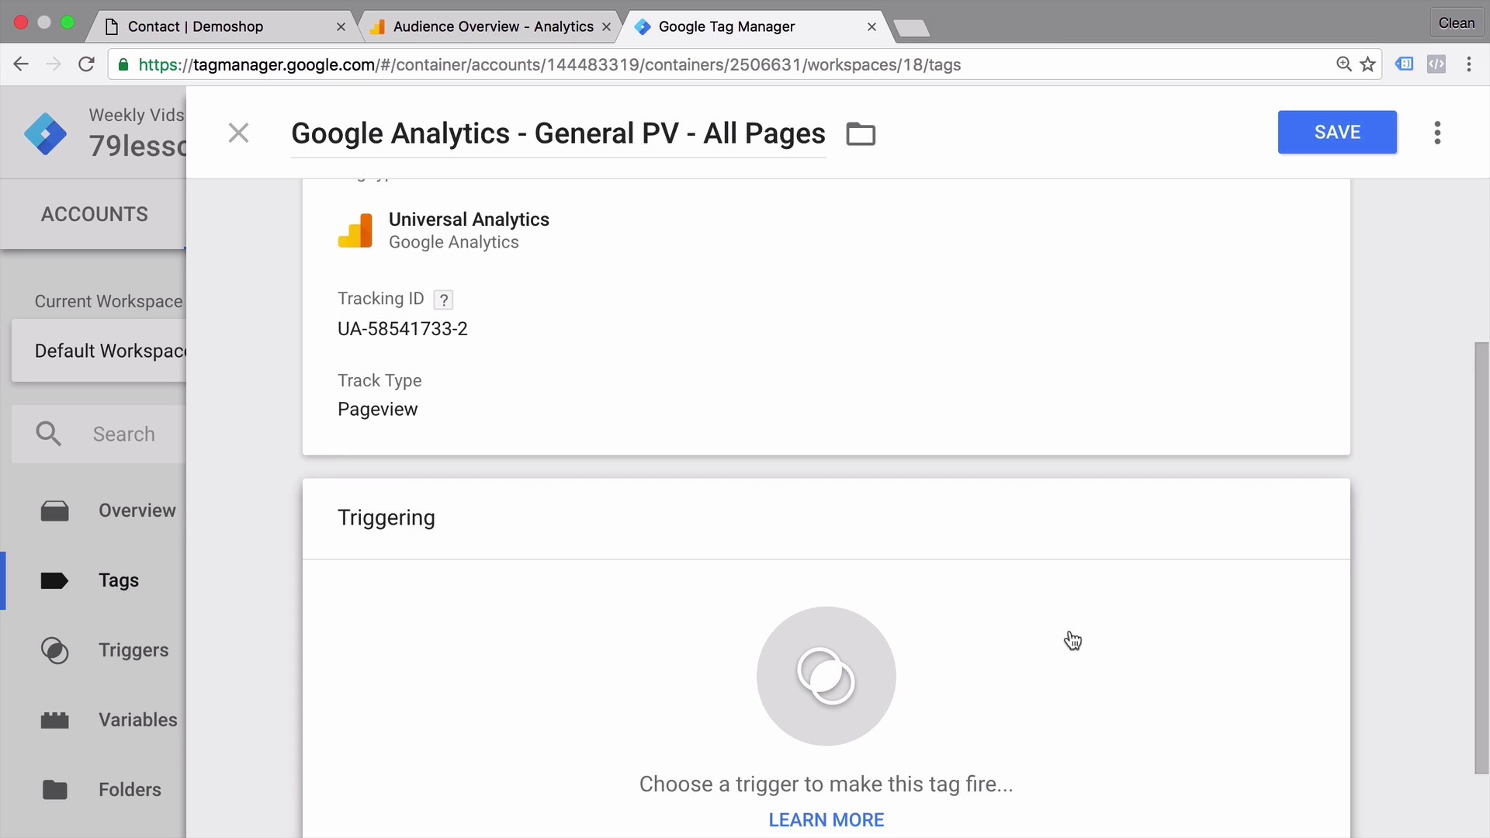
click(1072, 640)
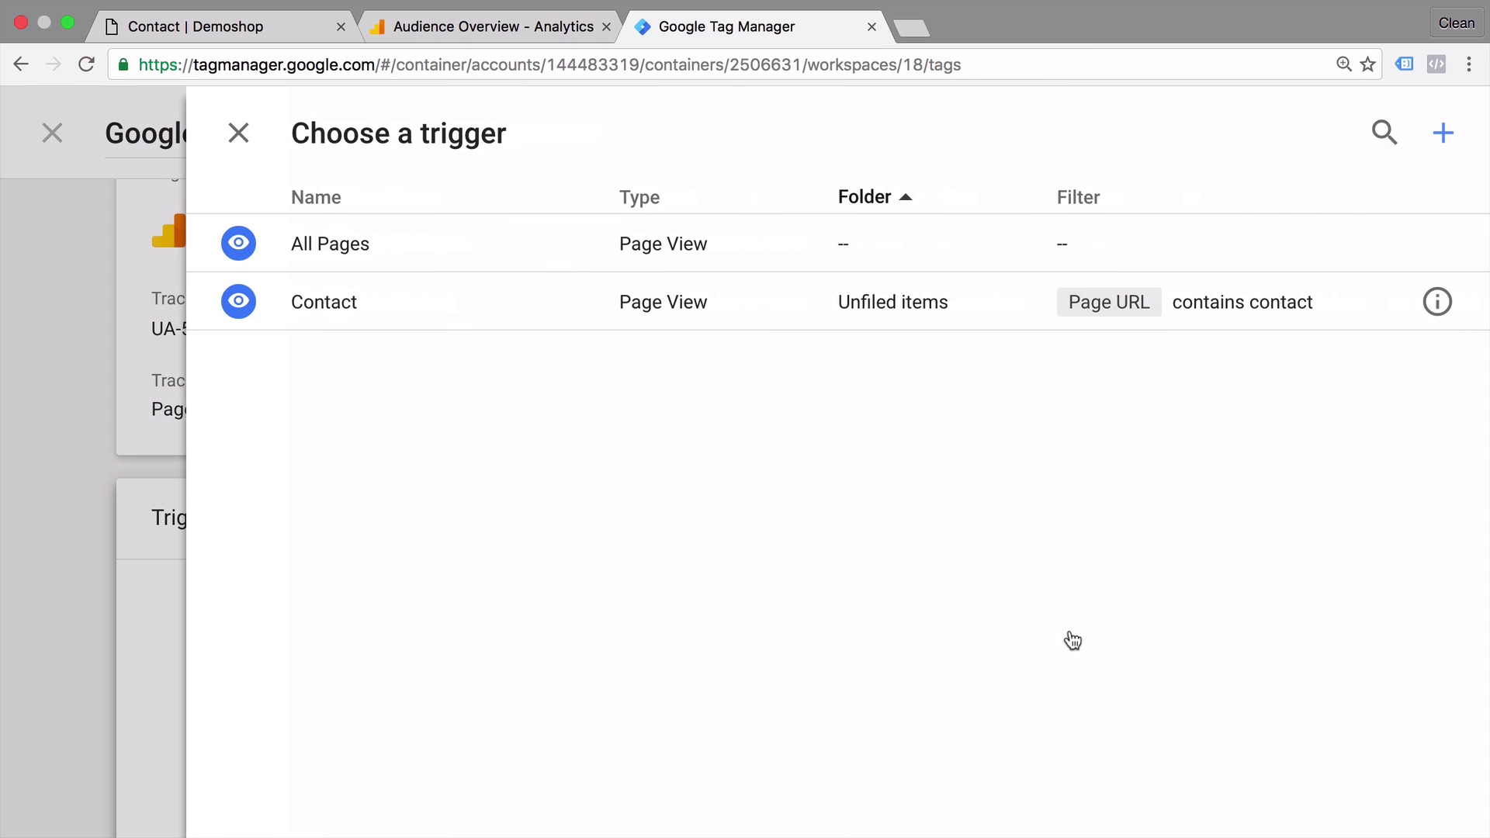
click(359, 256)
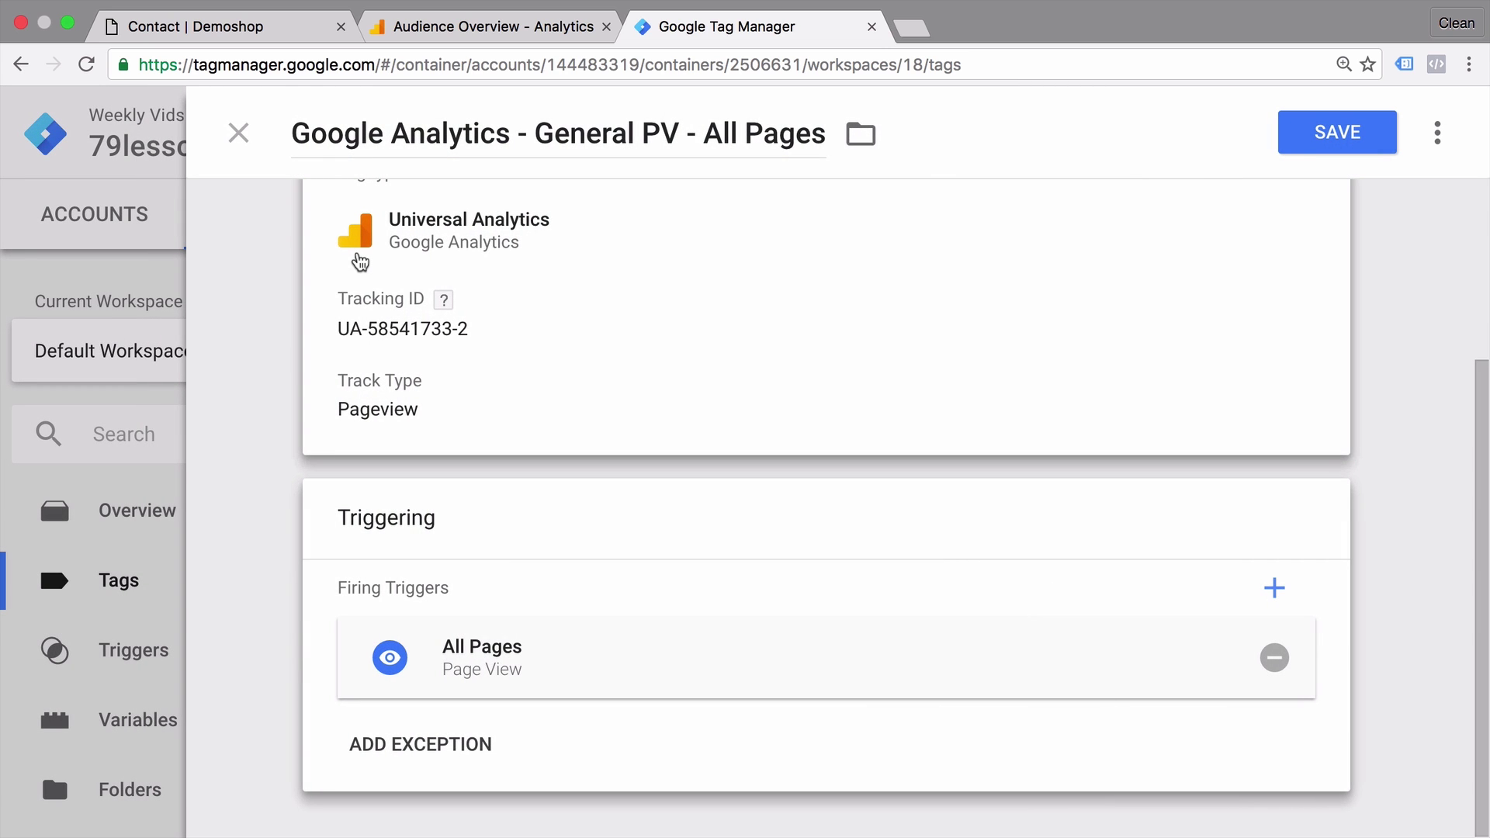
click(1370, 137)
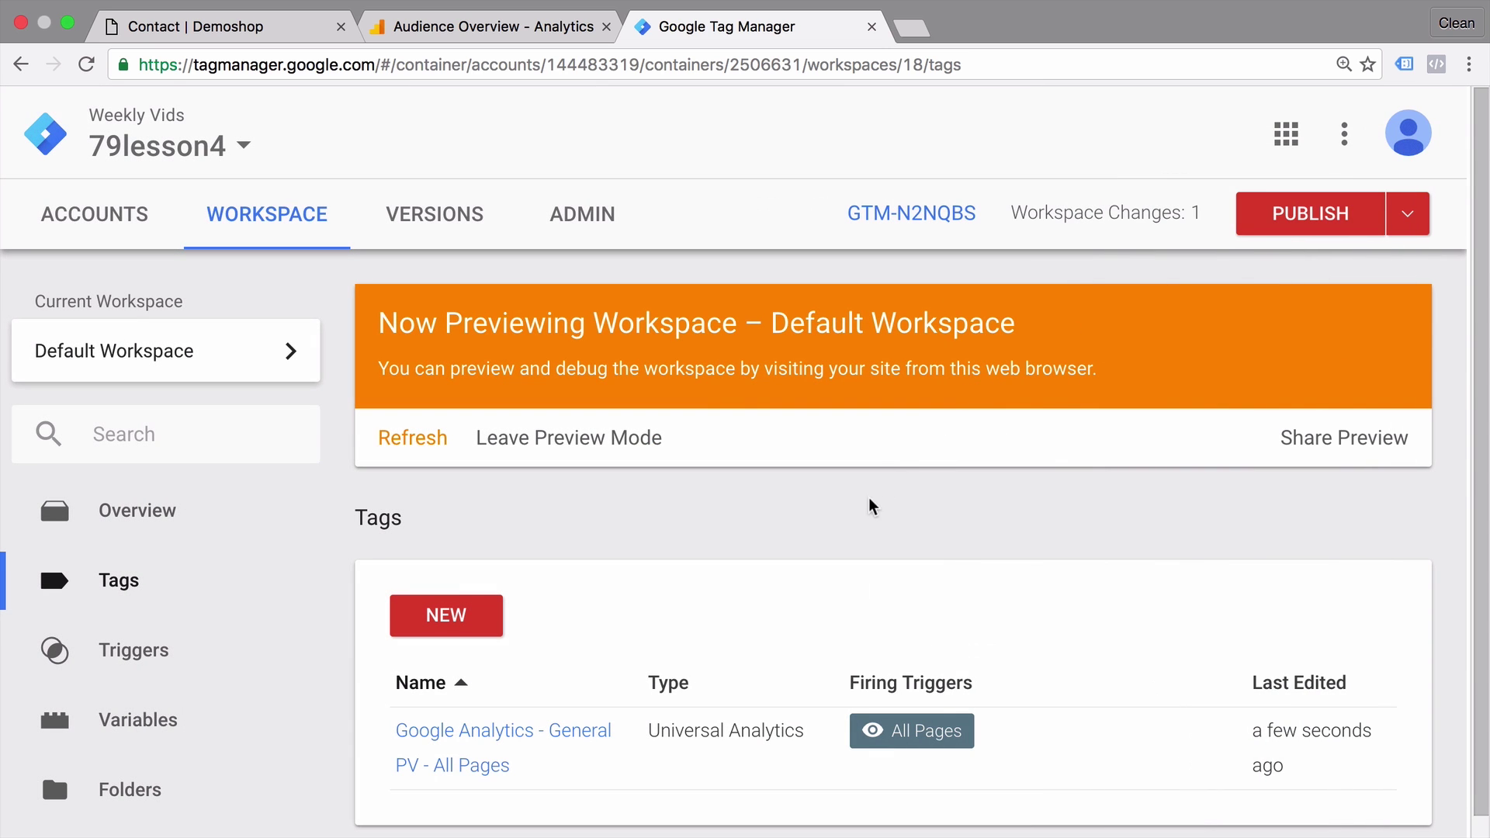
Open the workspace's Triggers list from the left navigation
click(175, 663)
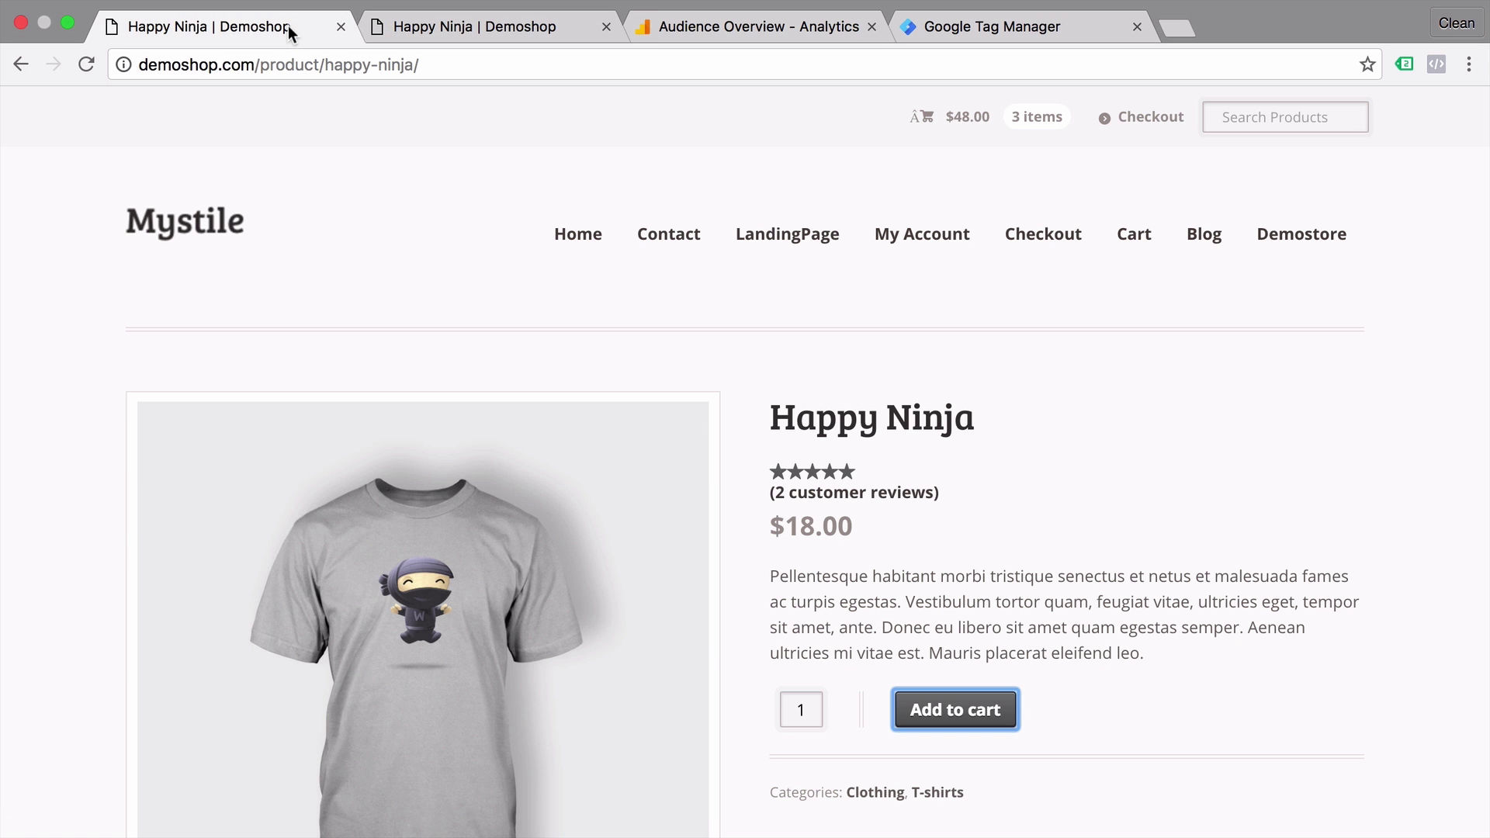
Verify all built-in Clicks variables are enabled in Variables' Configure panel, then return to Triggers
click(1009, 28)
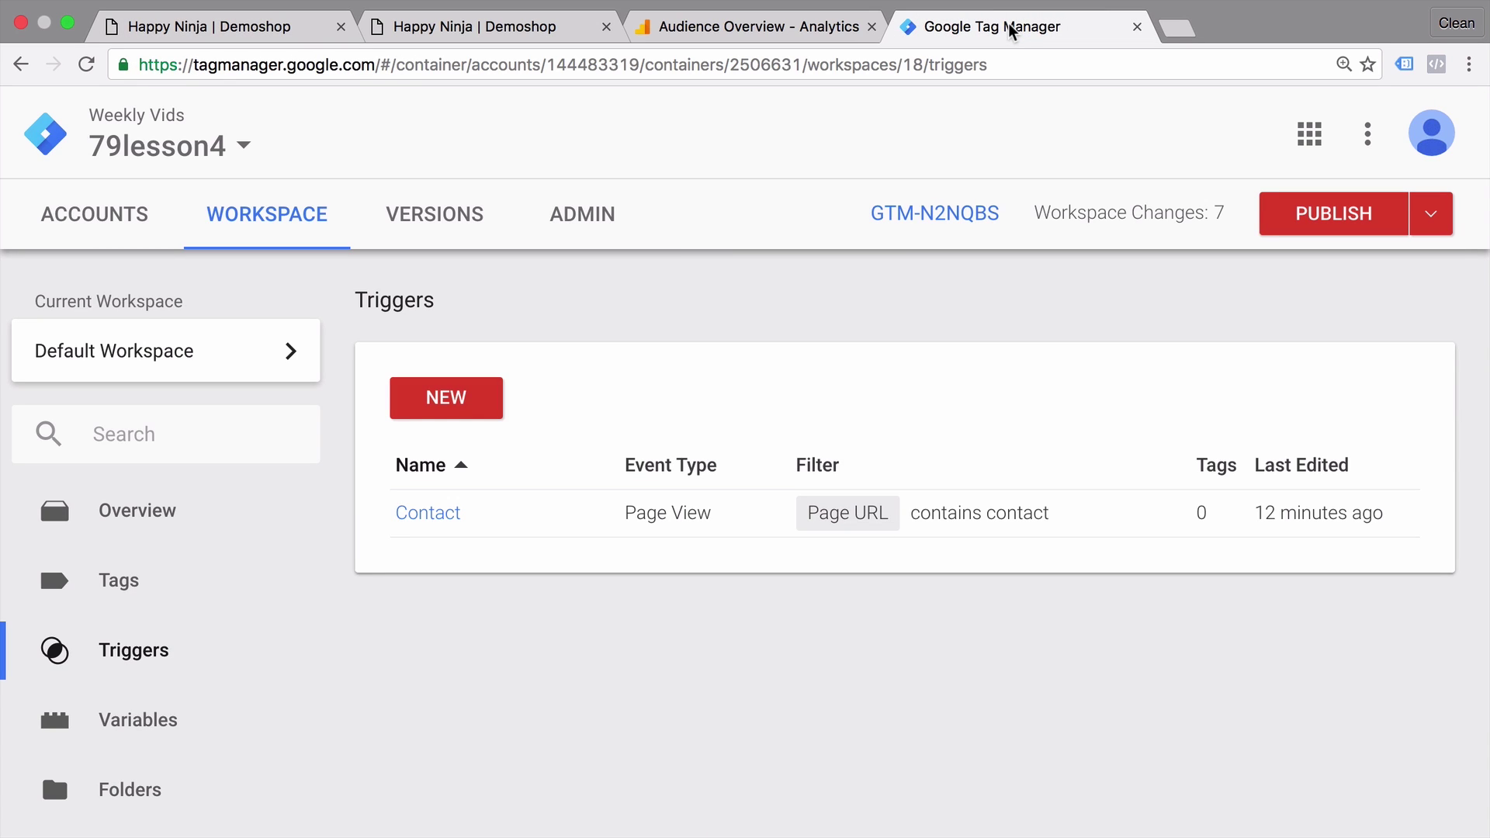
click(167, 734)
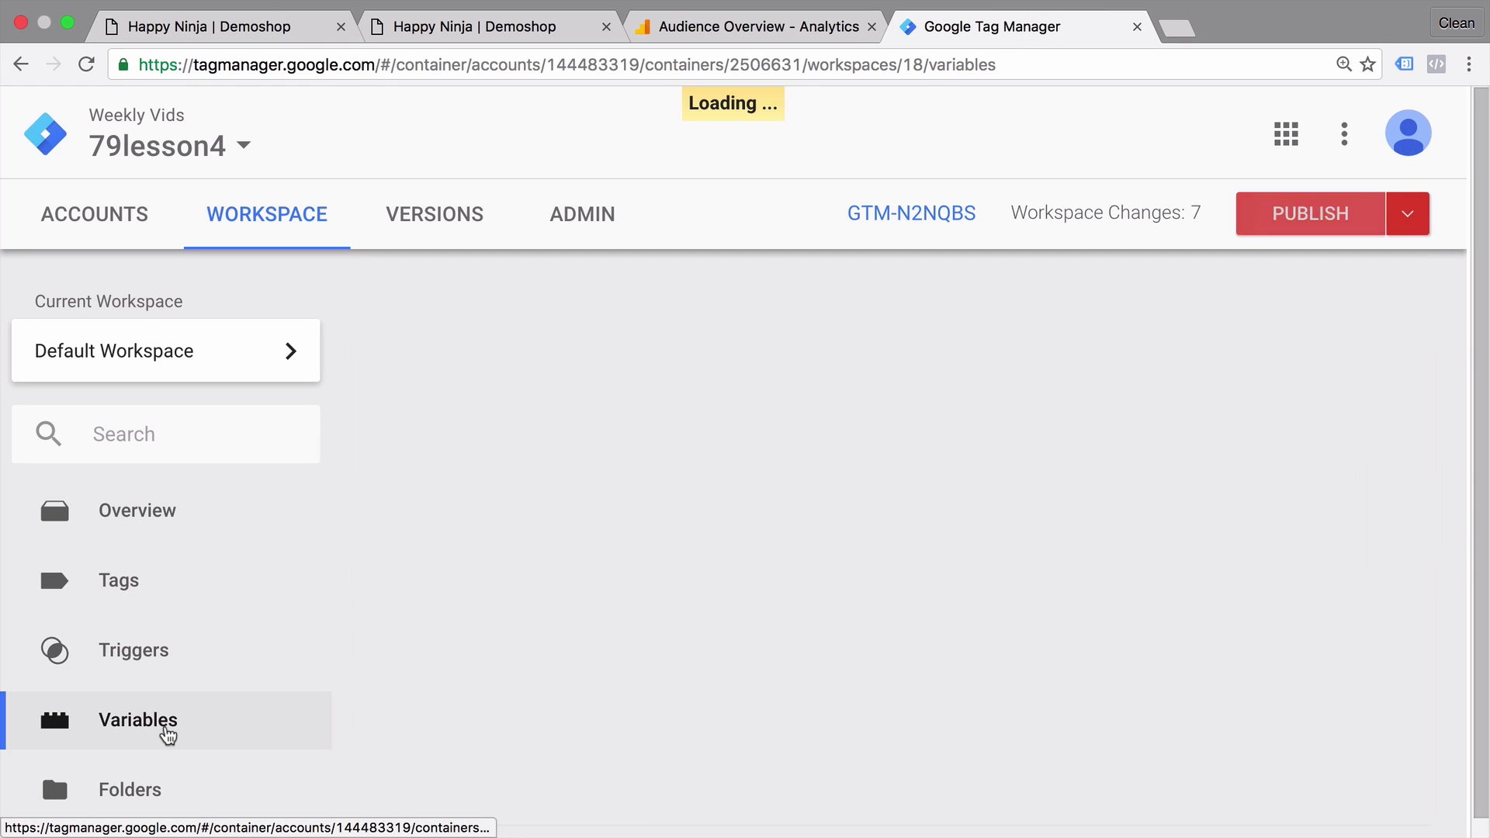
scroll(314, 700, down, 3)
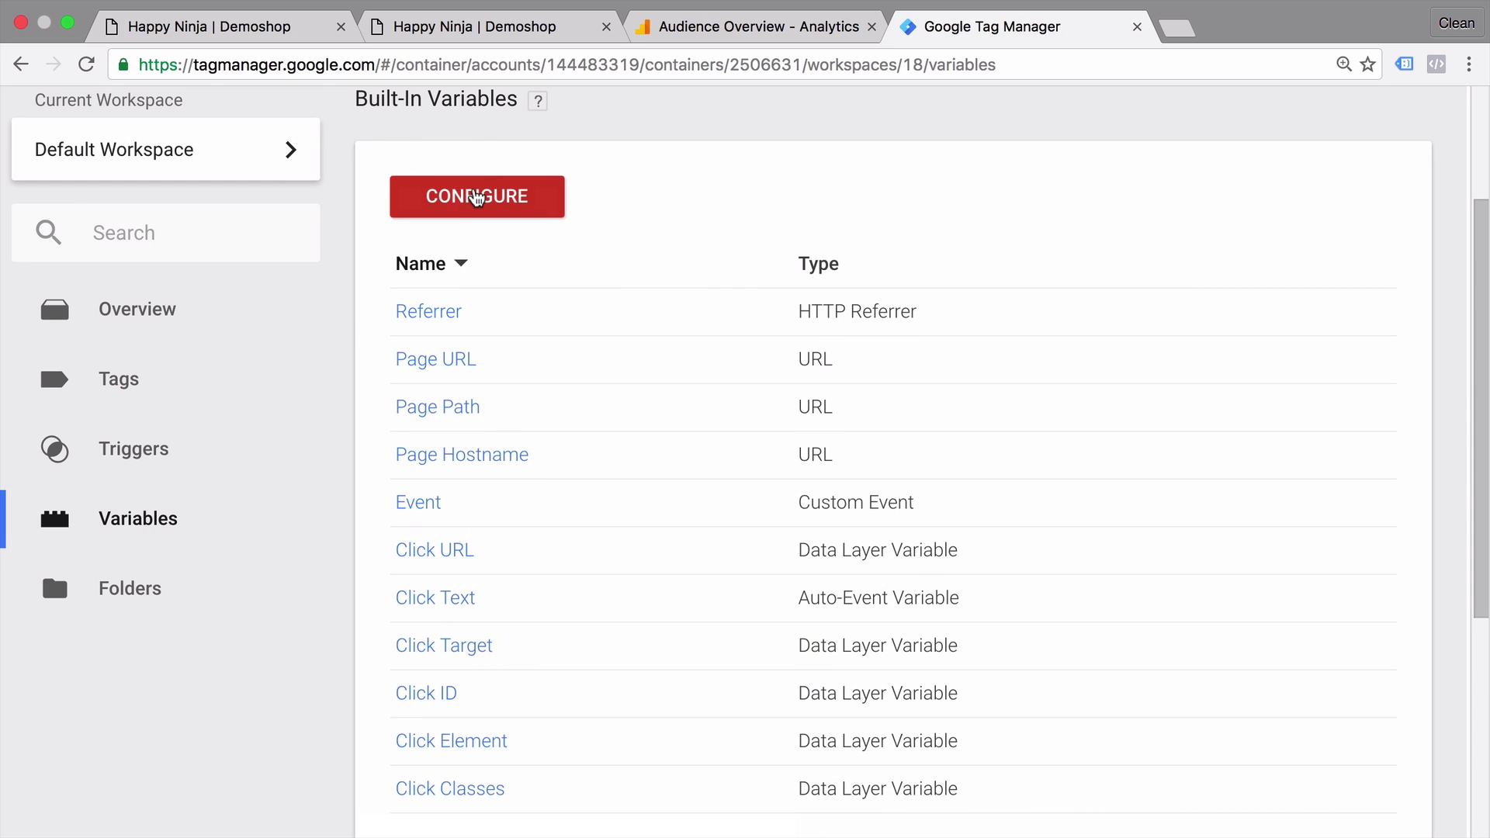
click(477, 197)
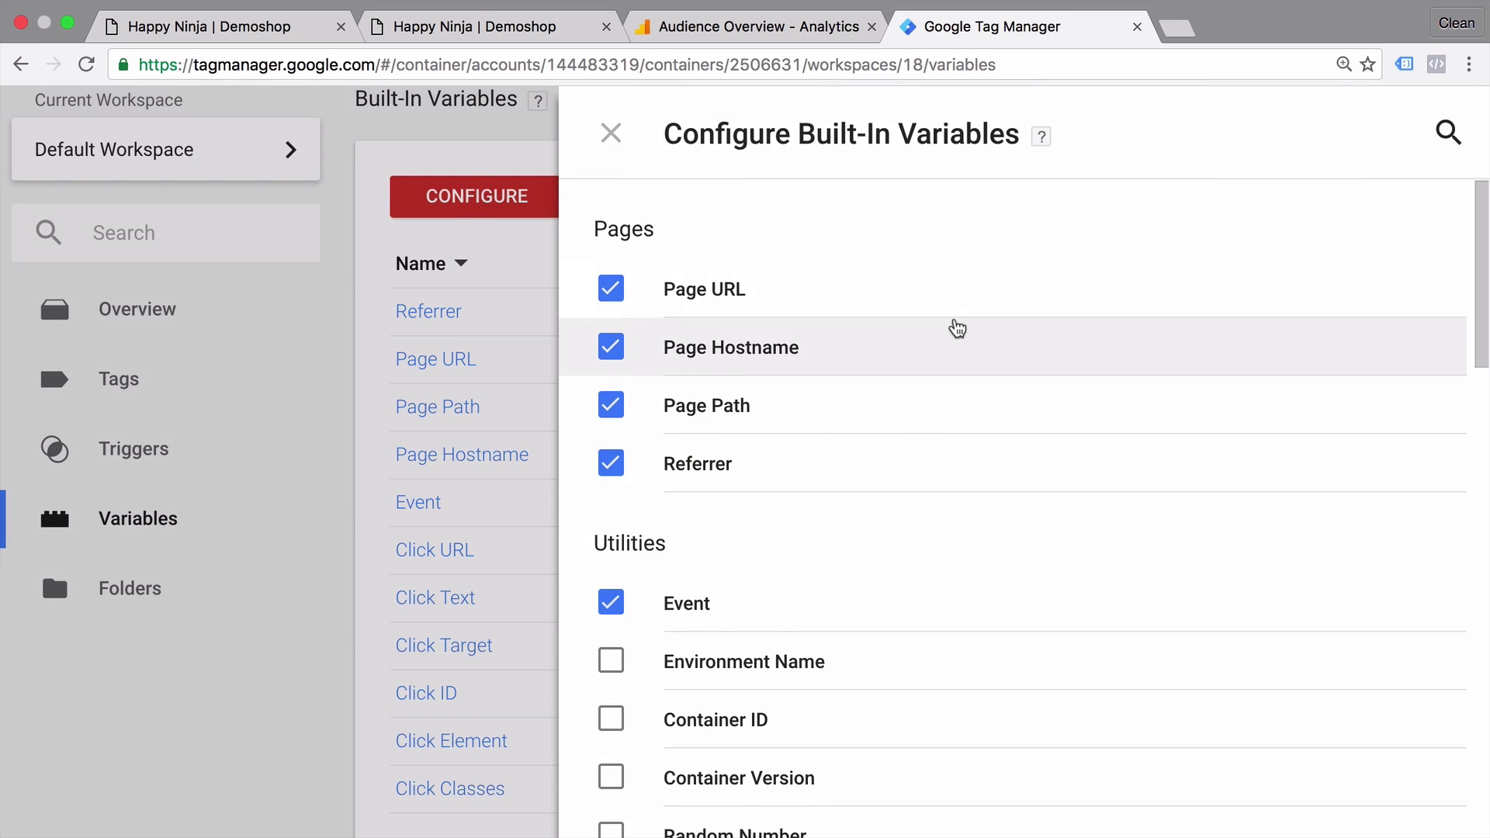
scroll(954, 327, down, 10)
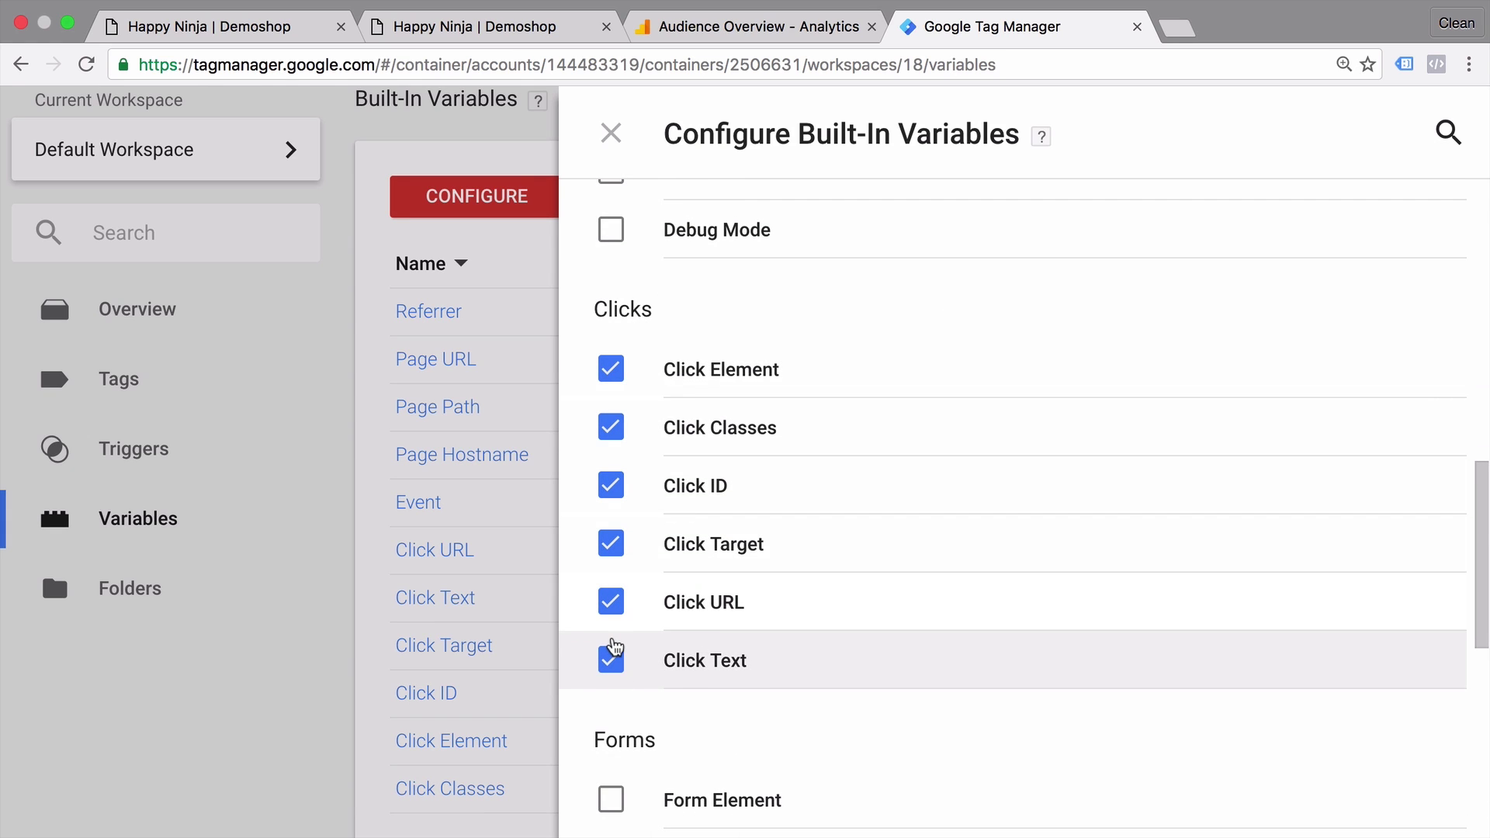
click(262, 432)
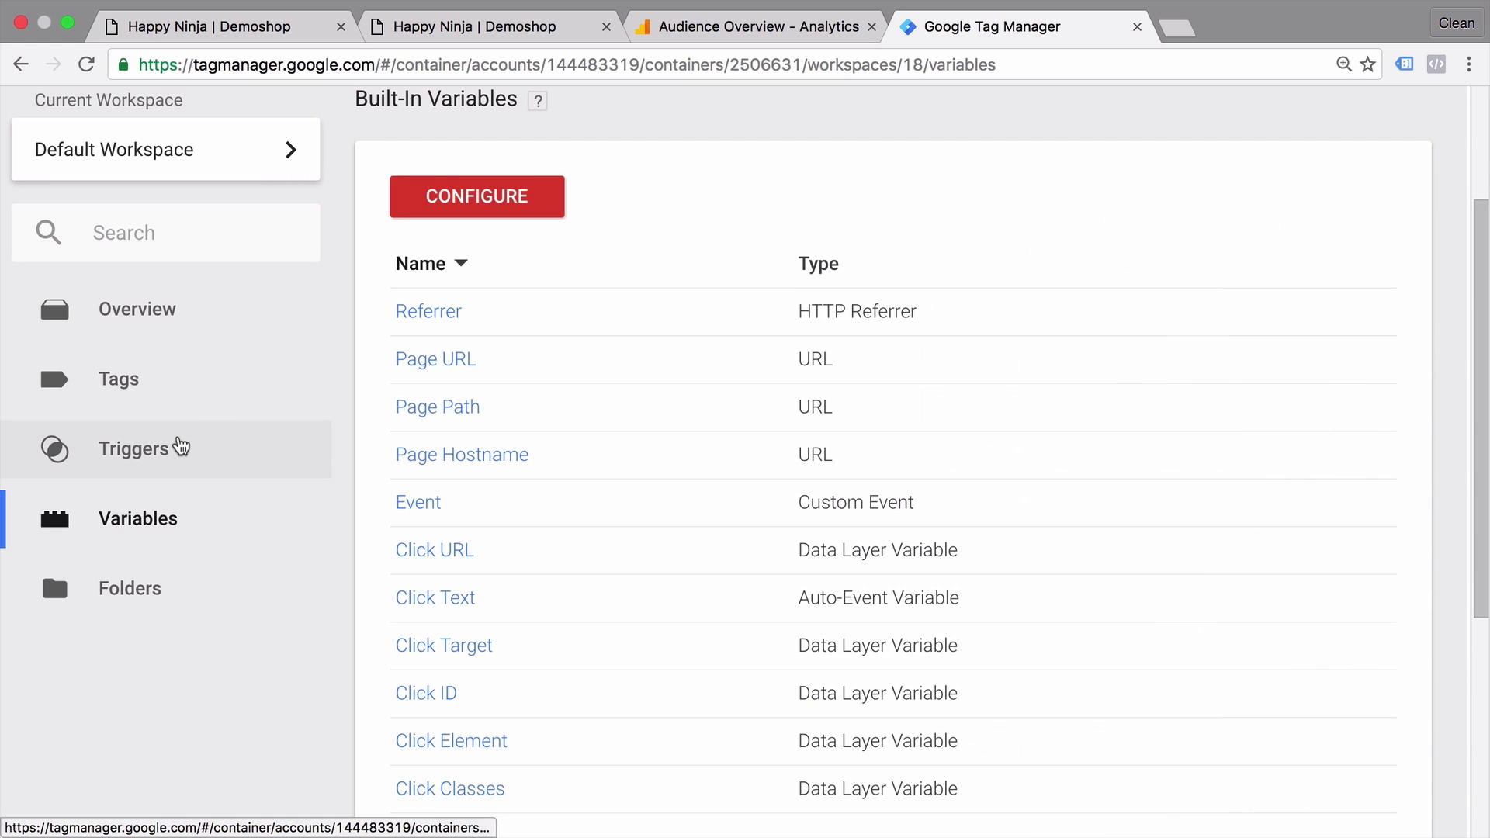
click(180, 446)
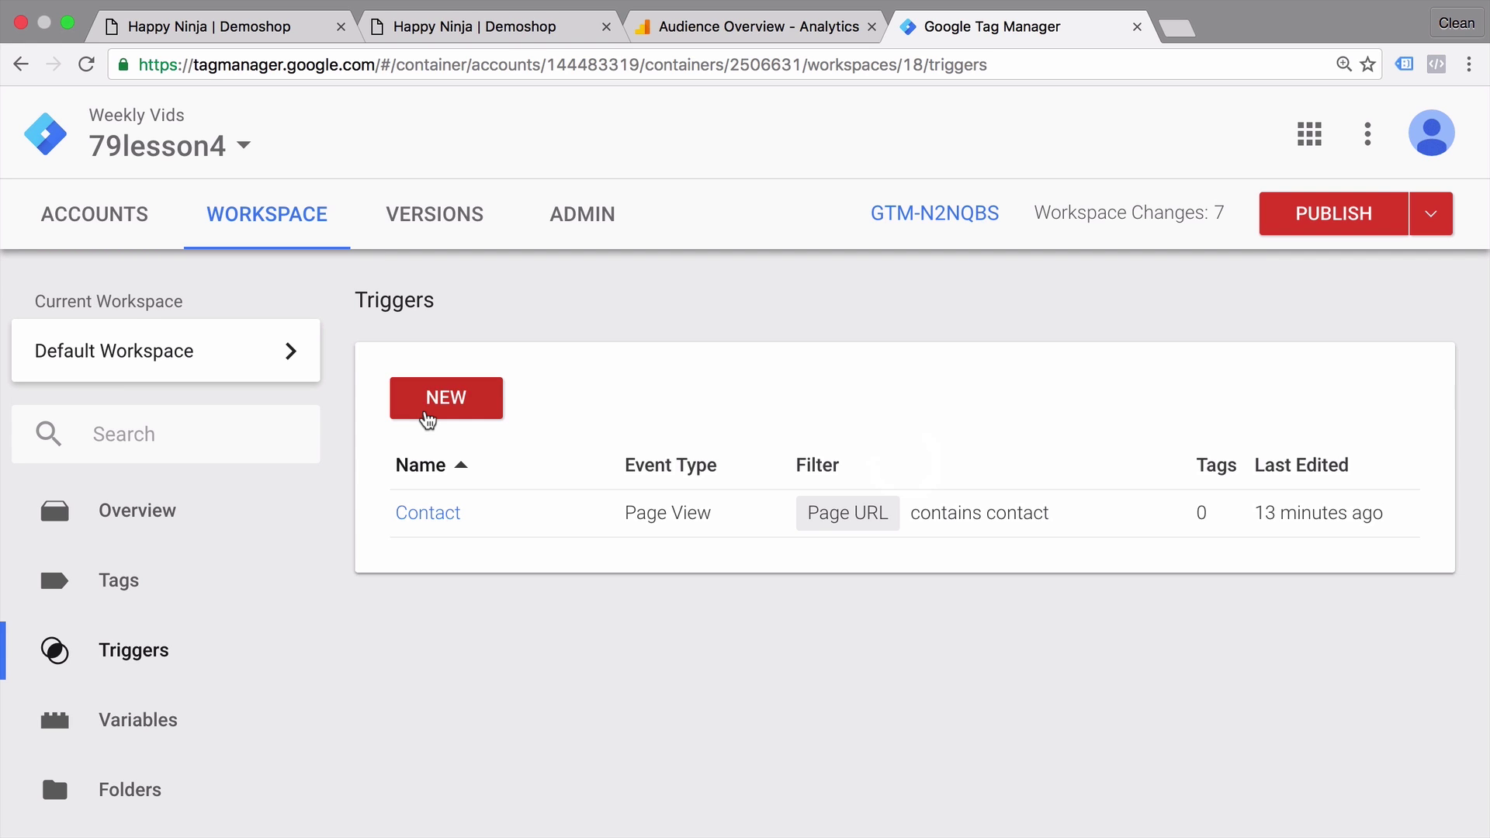
Create and save 'Generic click trigger' as Click - All Elements on All Clicks, then preview
click(428, 420)
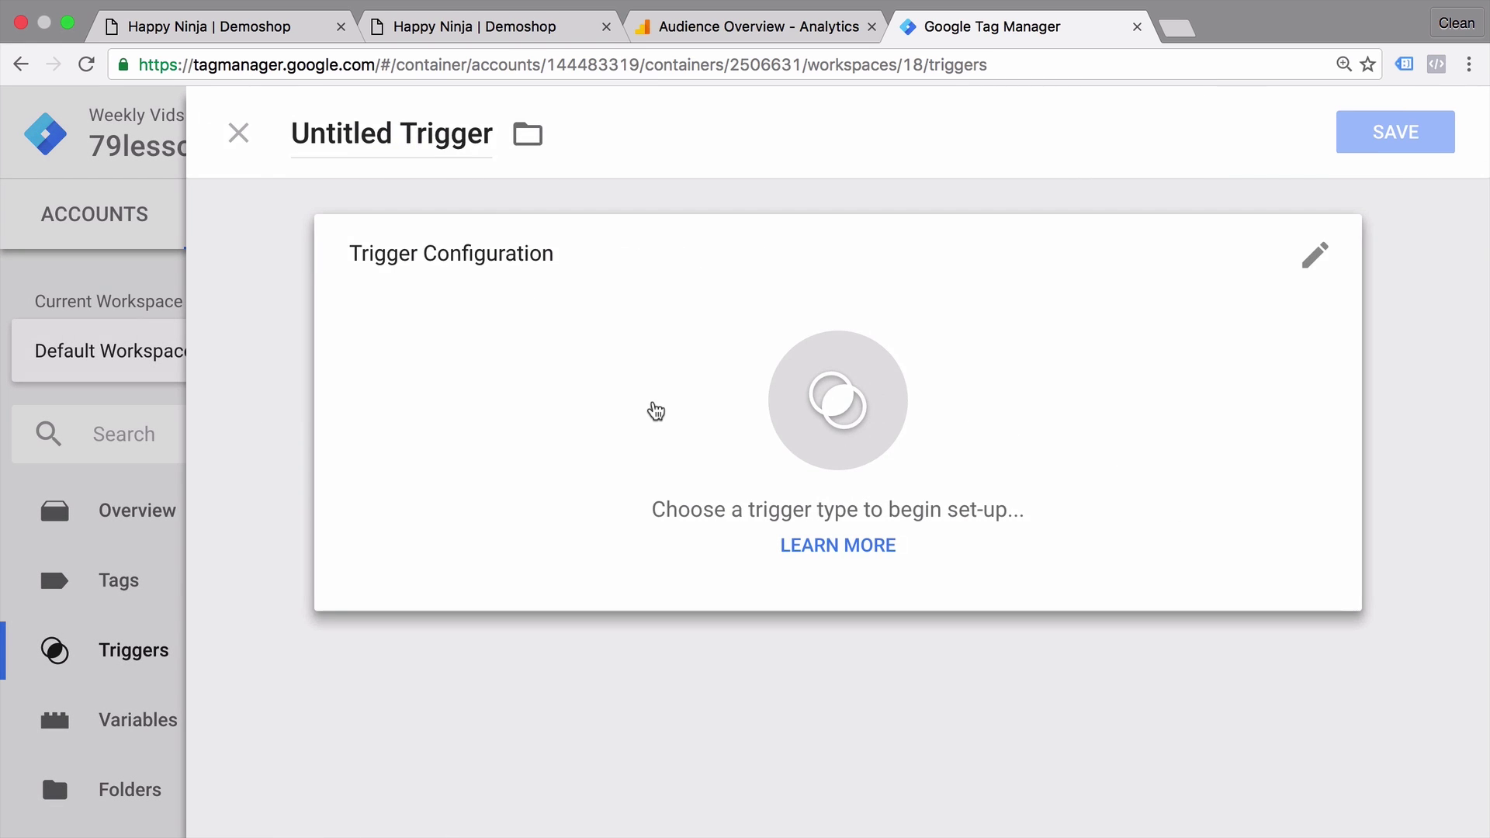
triple_click(442, 140)
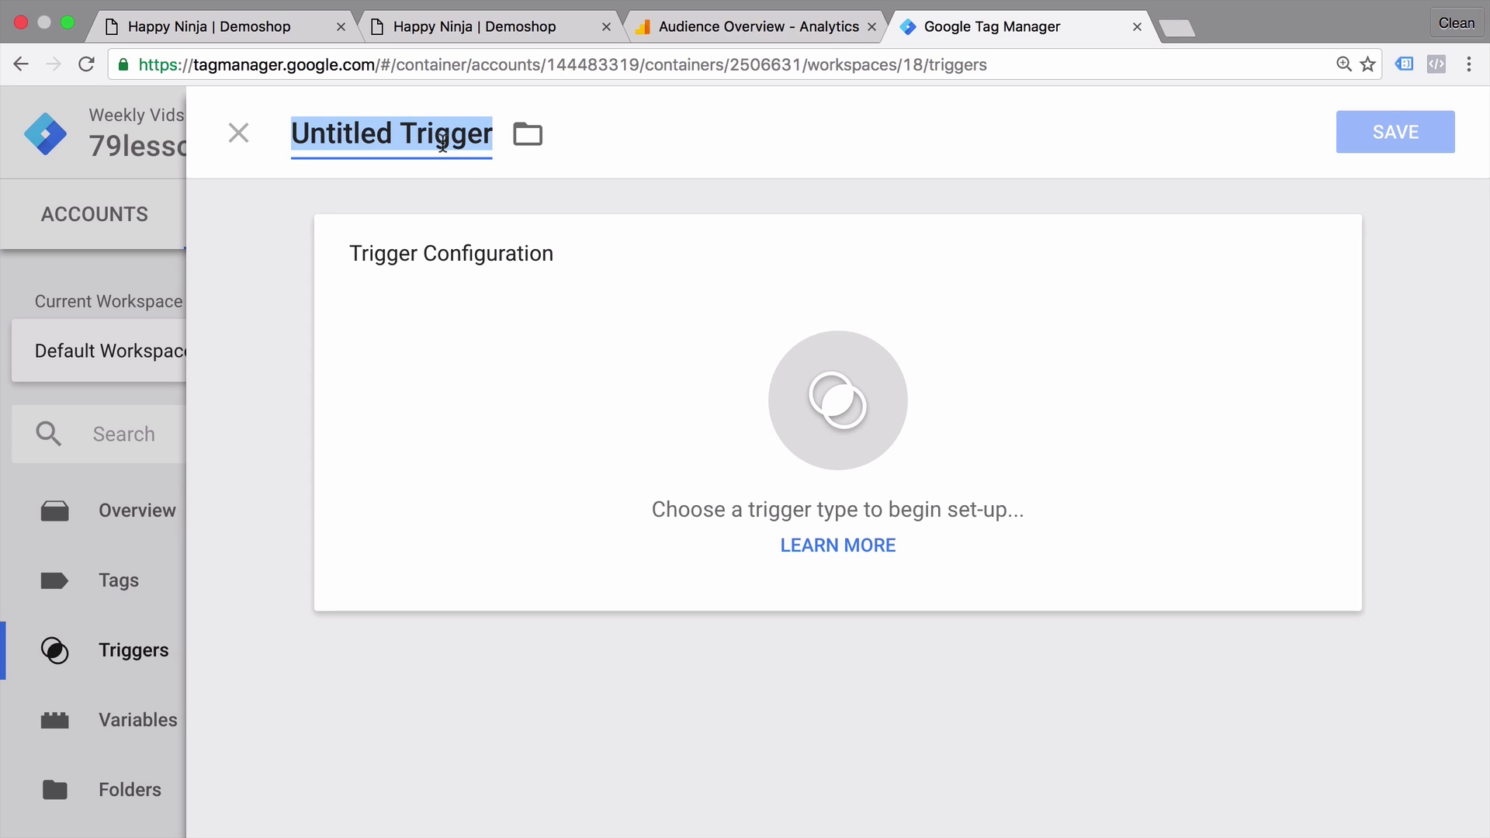
text(Generic cli)
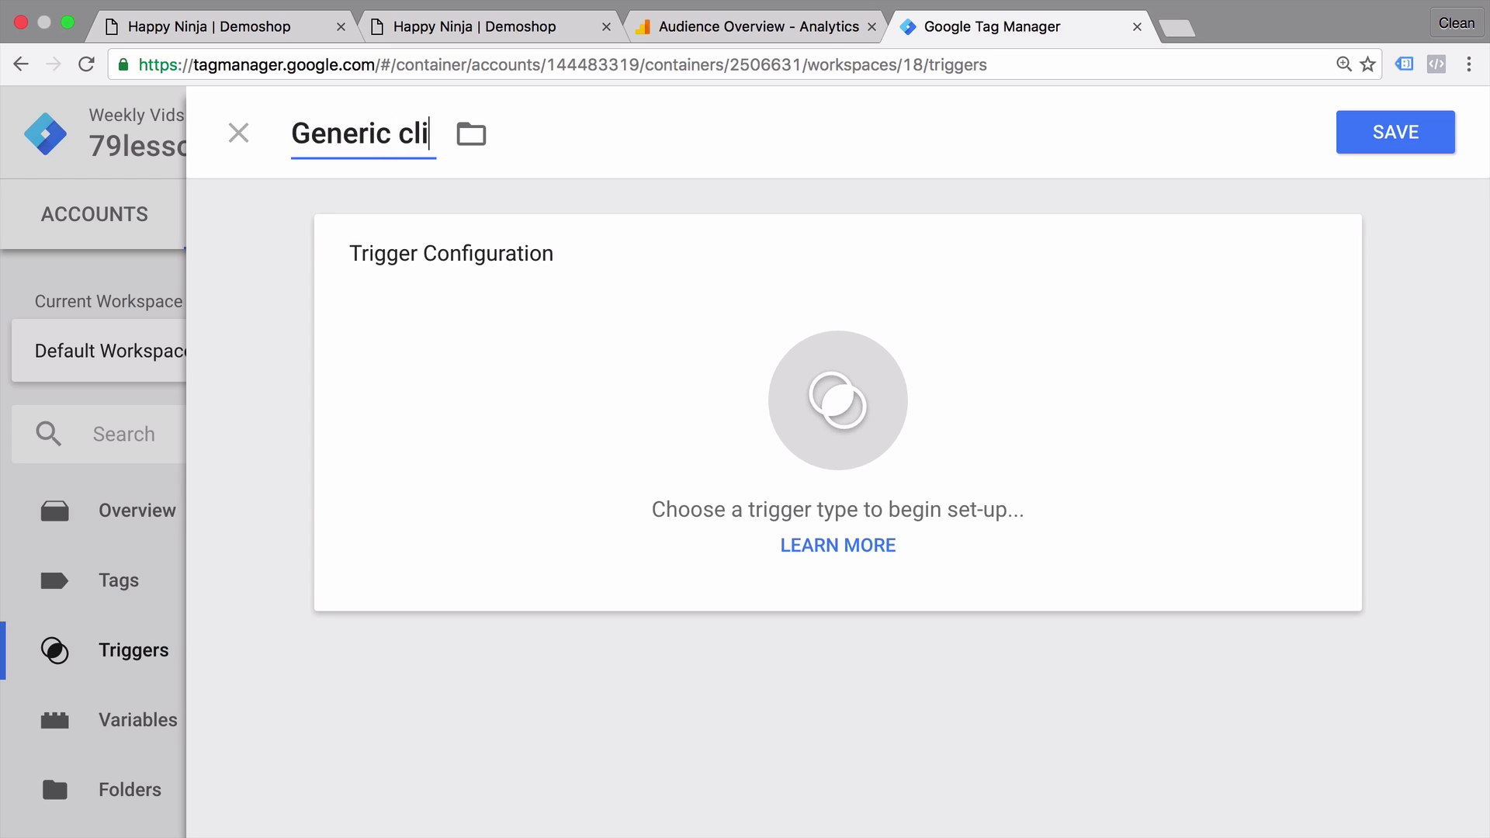
text(ck trigger)
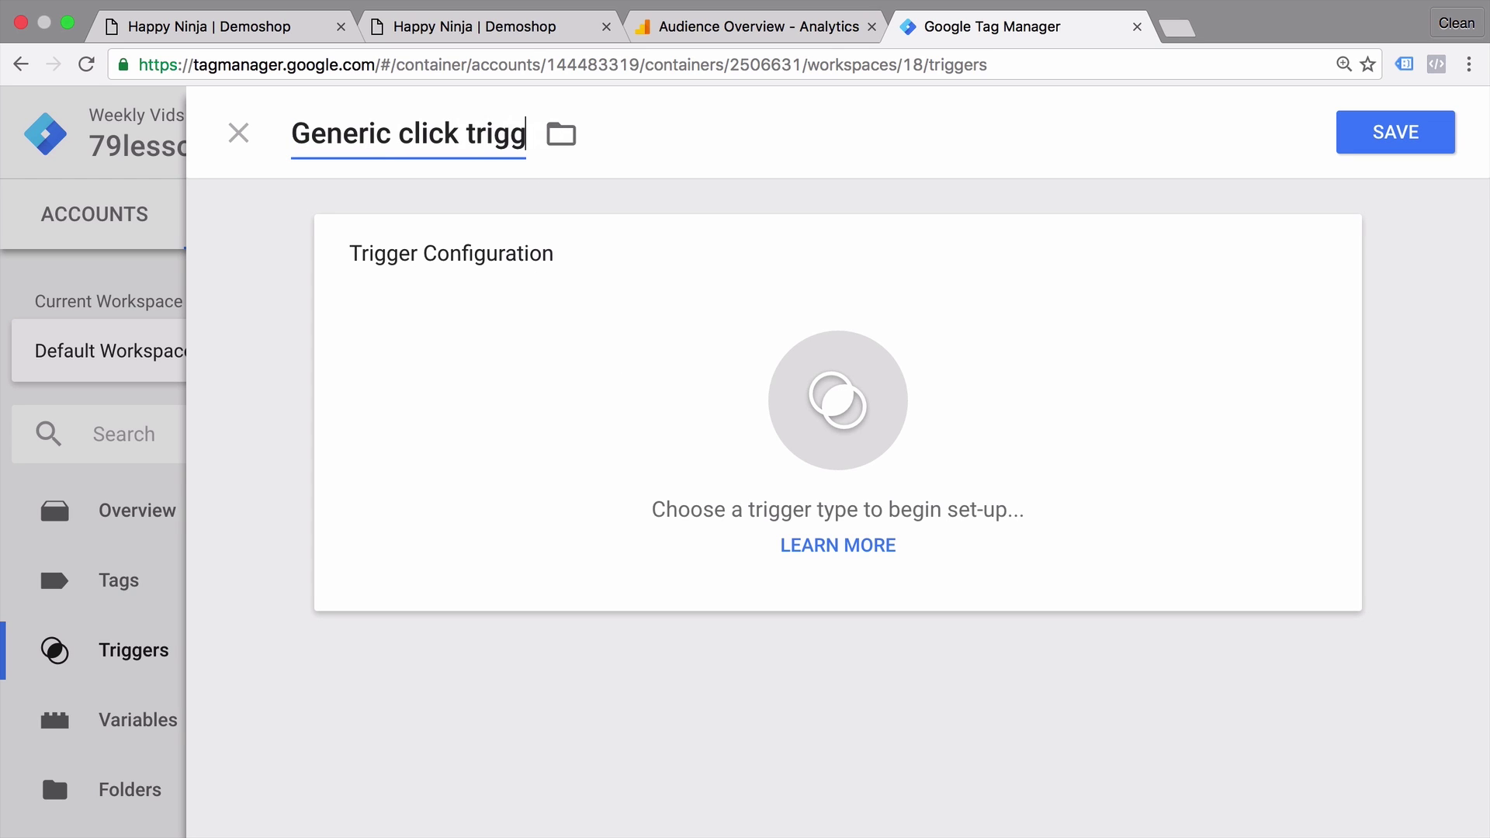
click(500, 395)
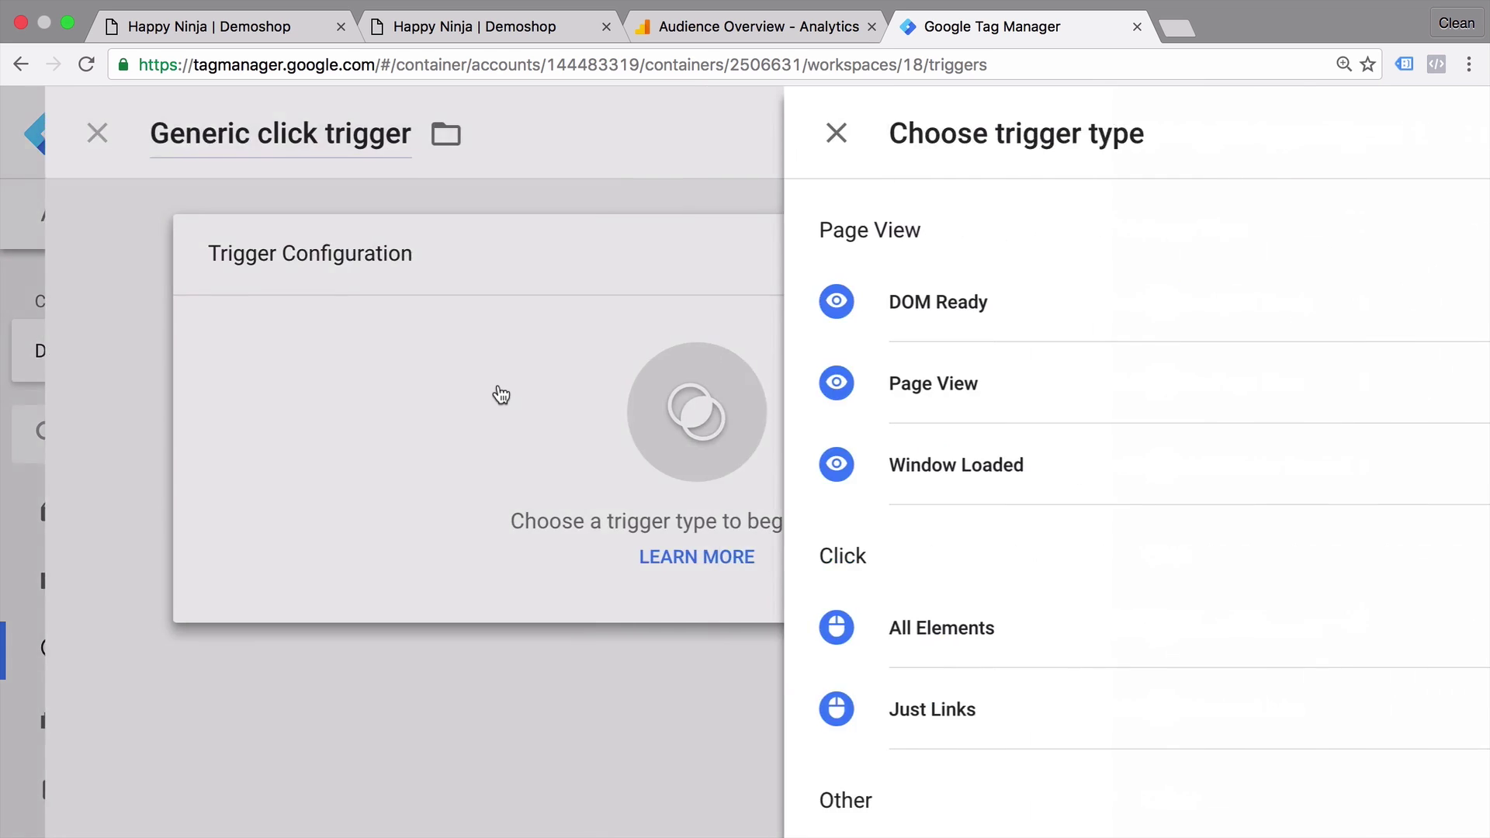
scroll(864, 465, down, 2)
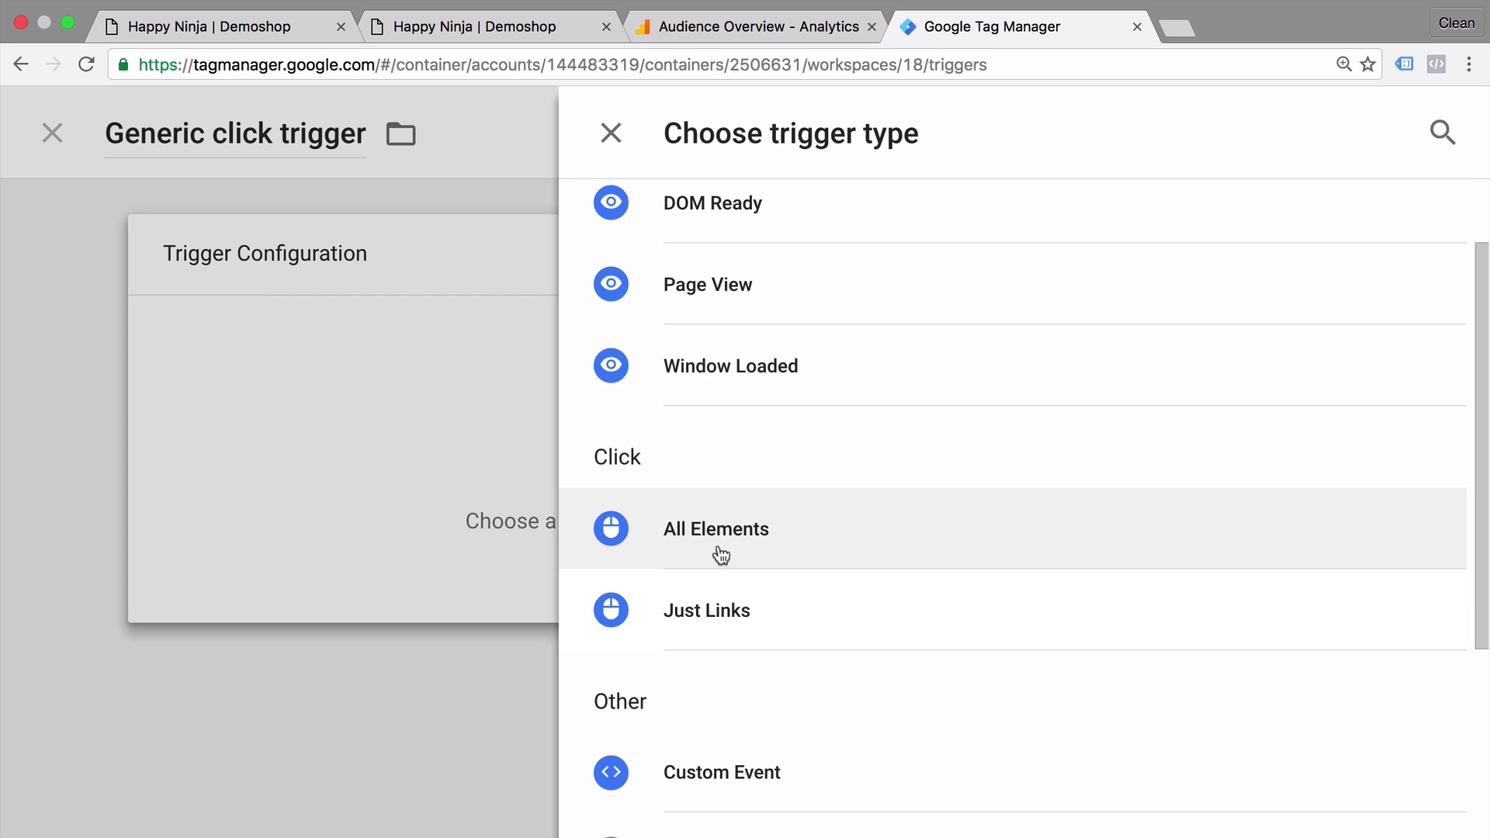
click(720, 553)
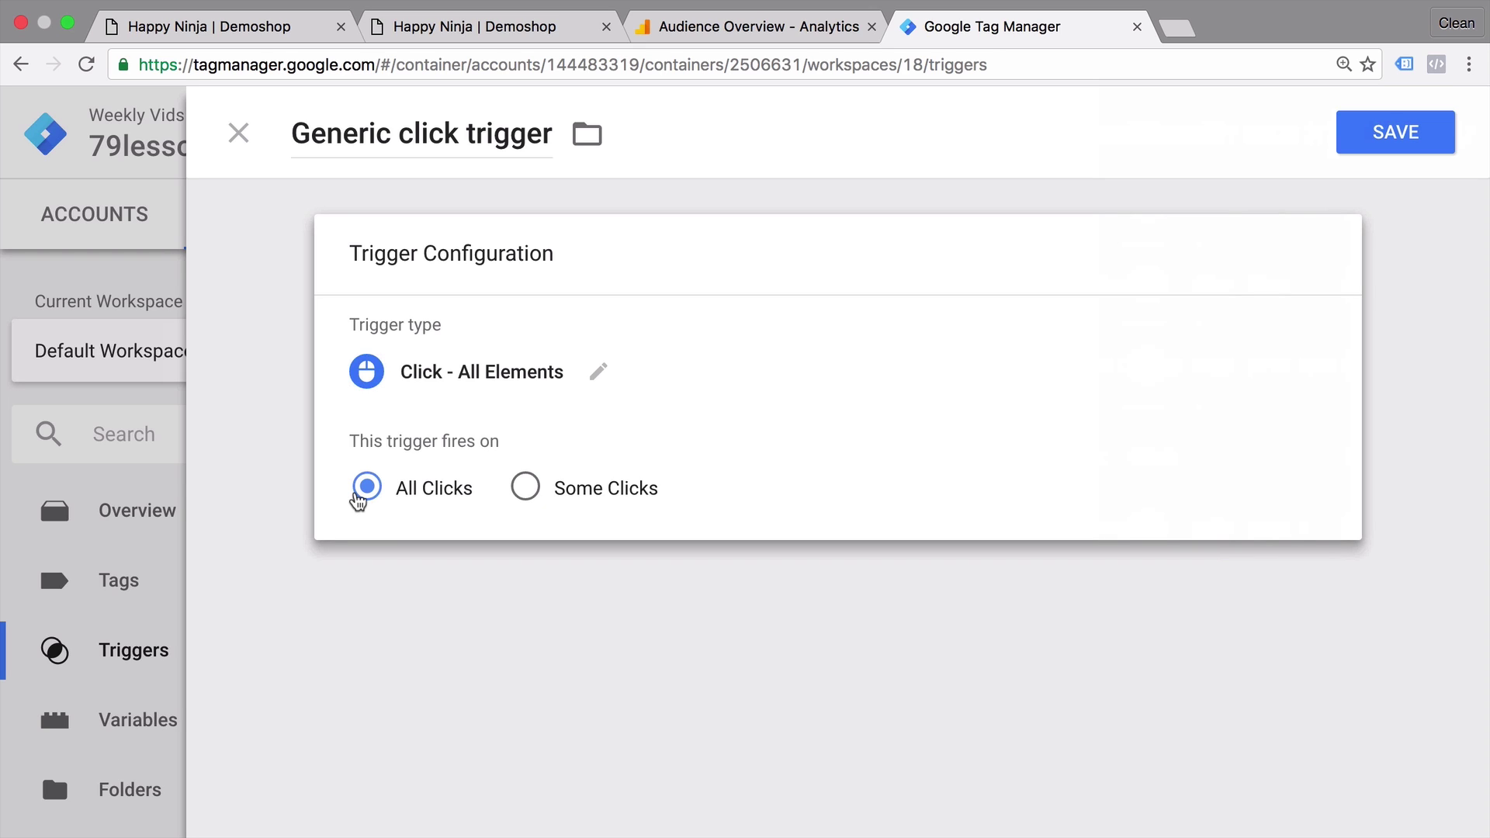
click(1383, 133)
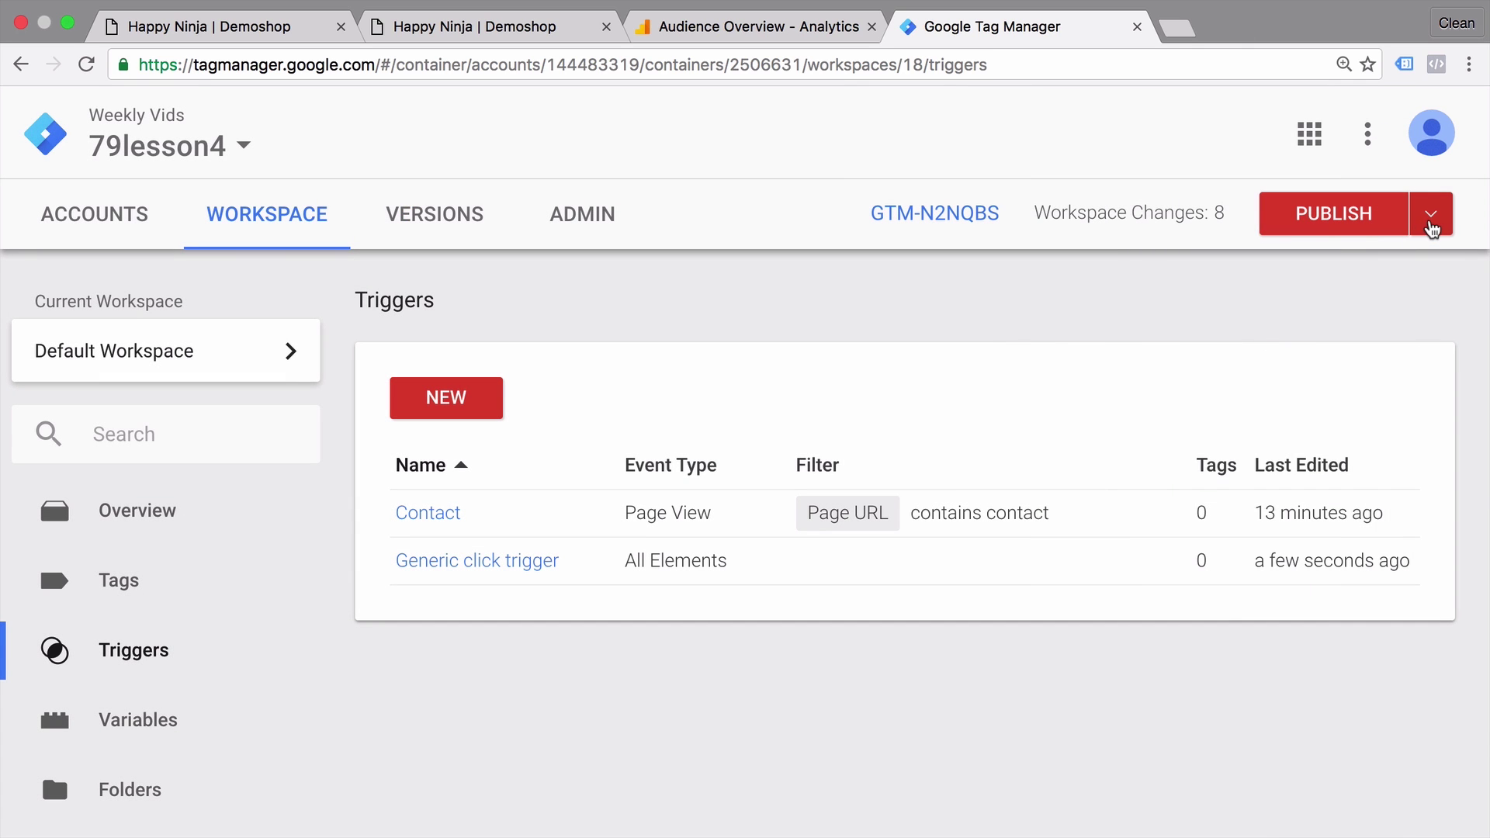
click(1432, 225)
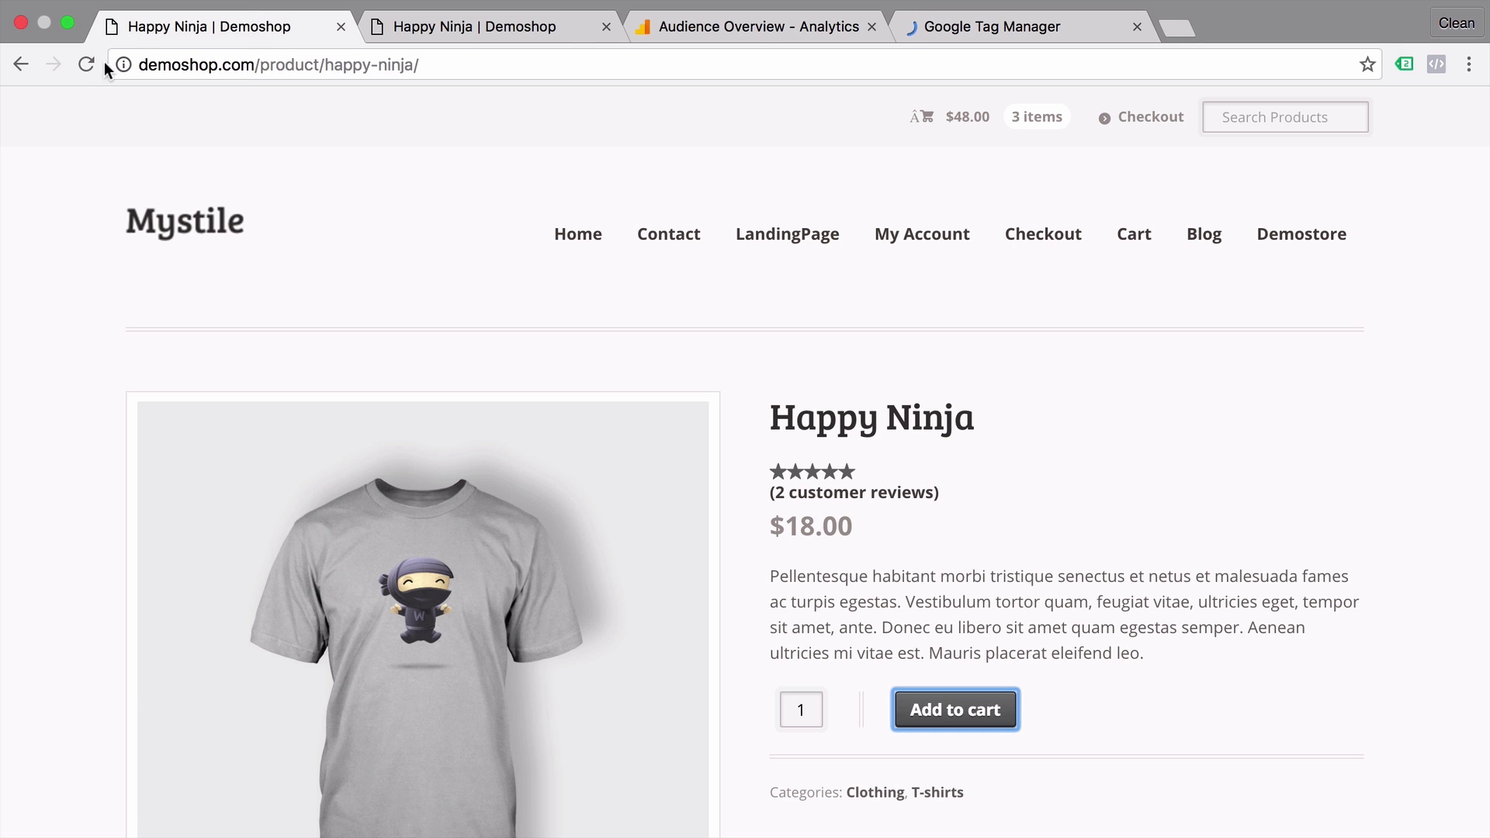
Reload the Happy Ninja page in preview mode and close the duplicate tab
click(87, 67)
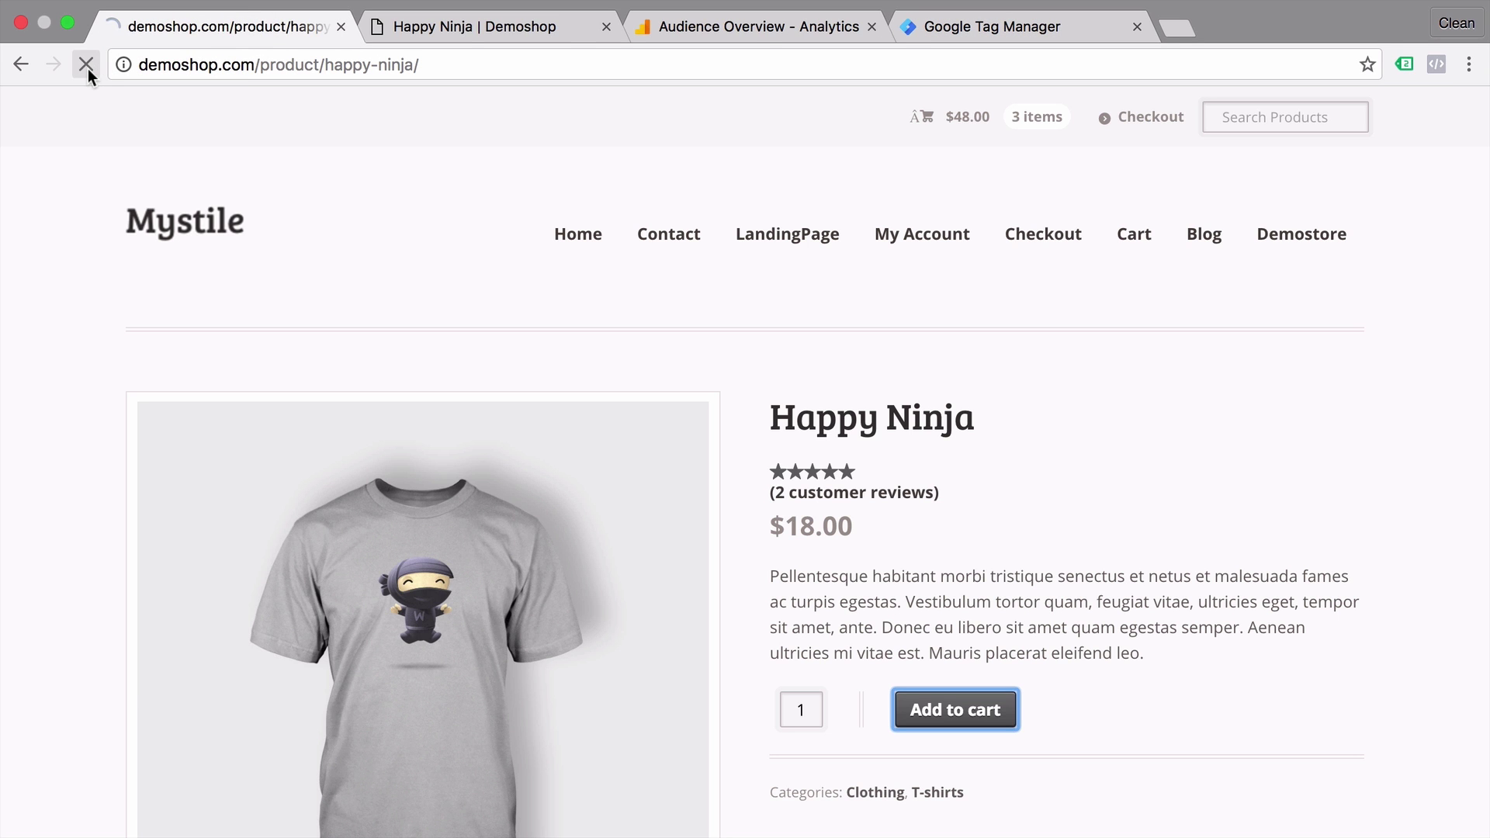
middle_click(424, 23)
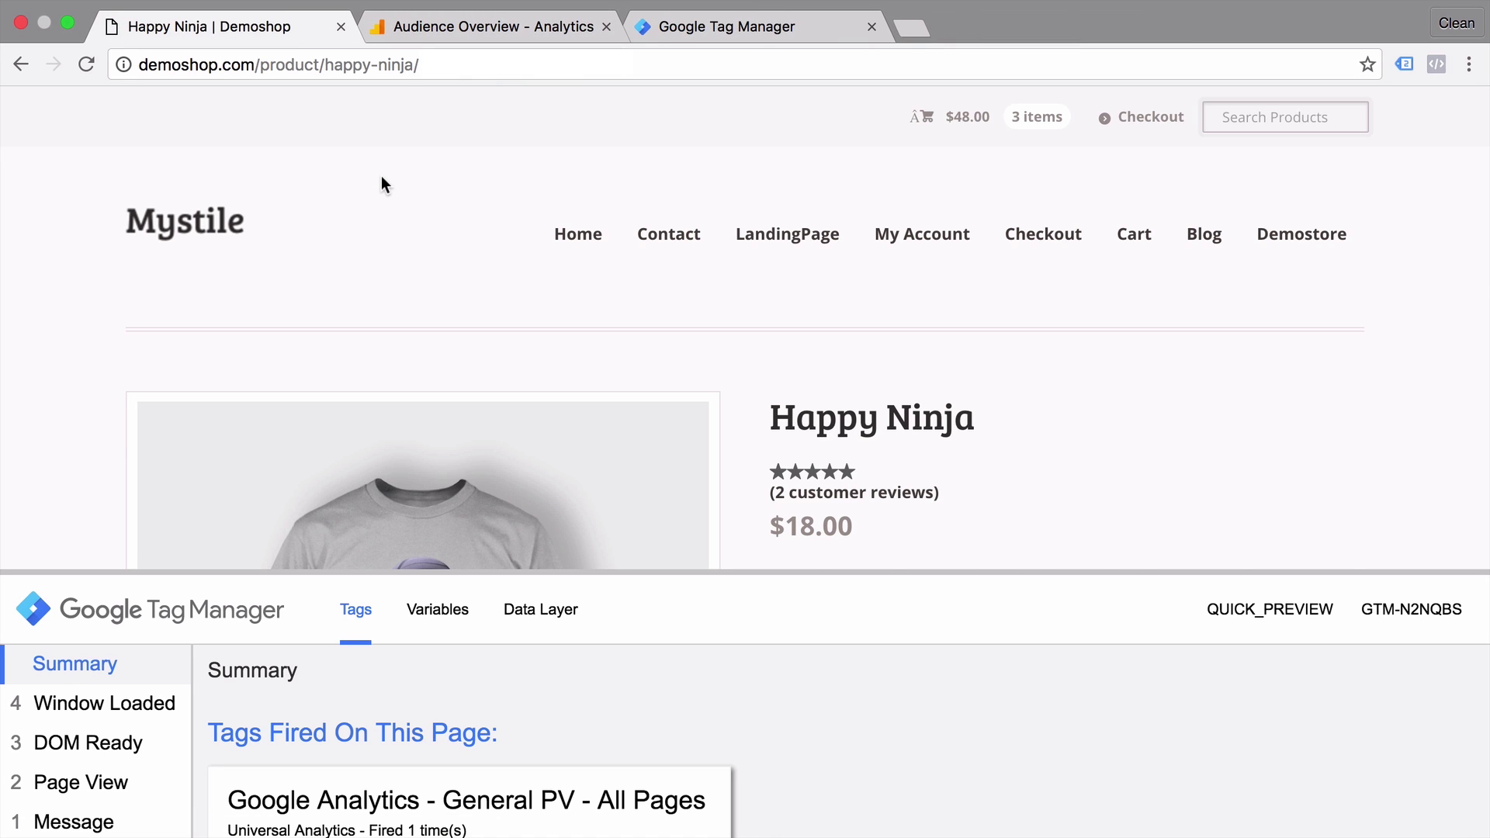
scroll(381, 183, down, 1)
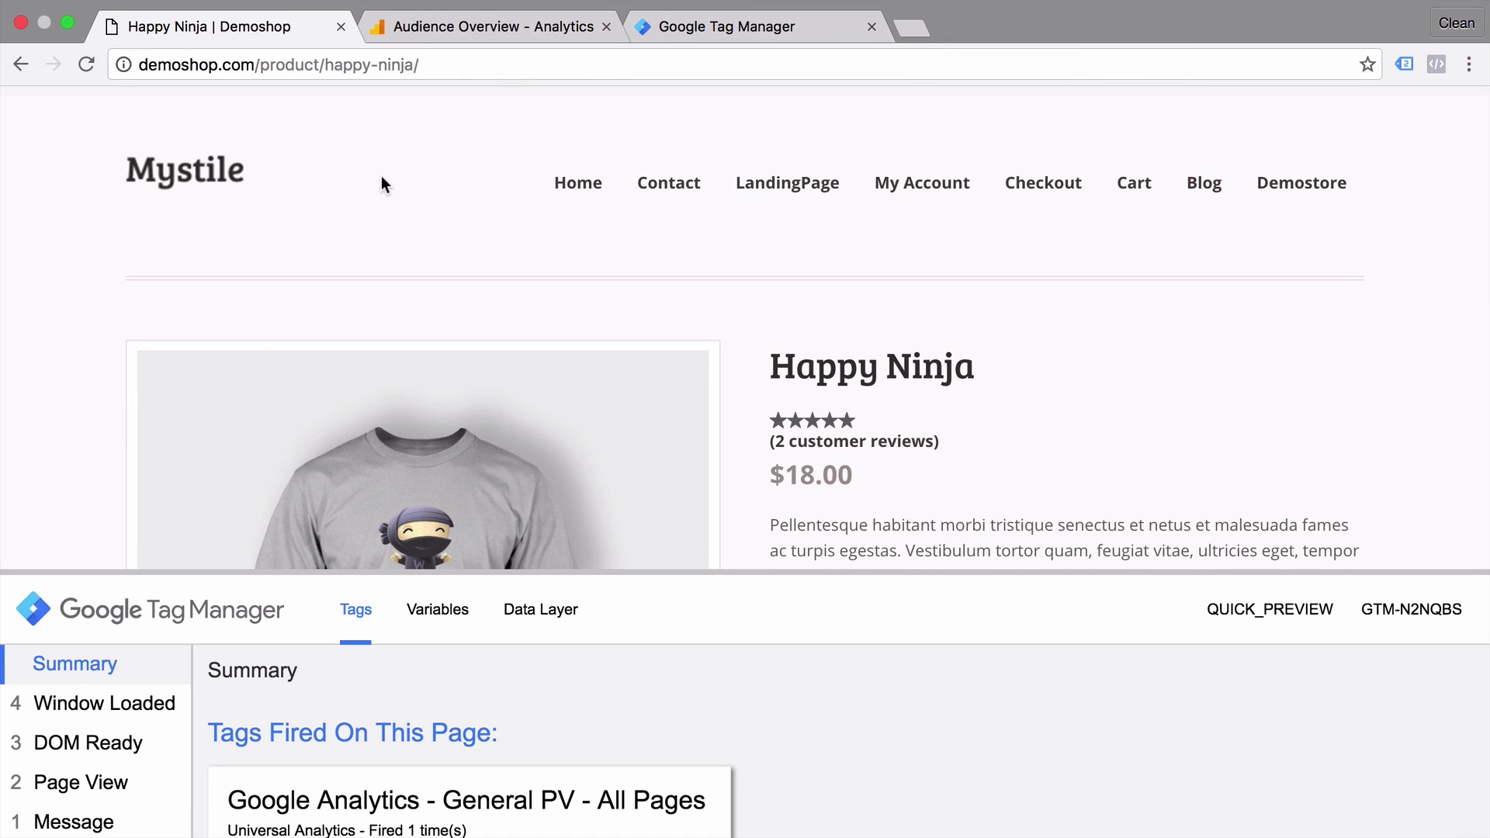
Make test clicks on the page, Home link and Add to cart, then enlarge the debug panel
click(86, 337)
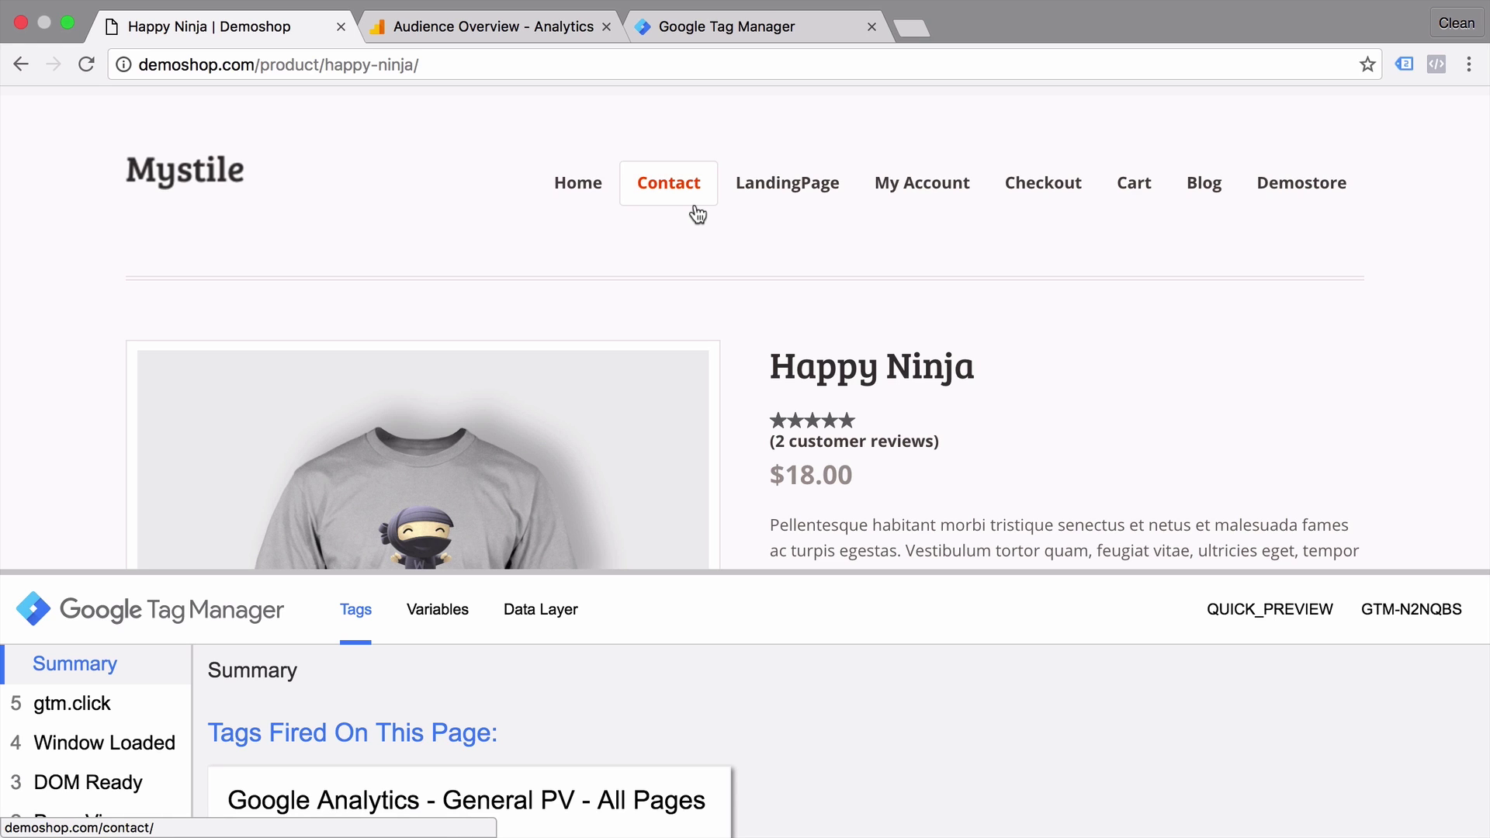
super+click(601, 201)
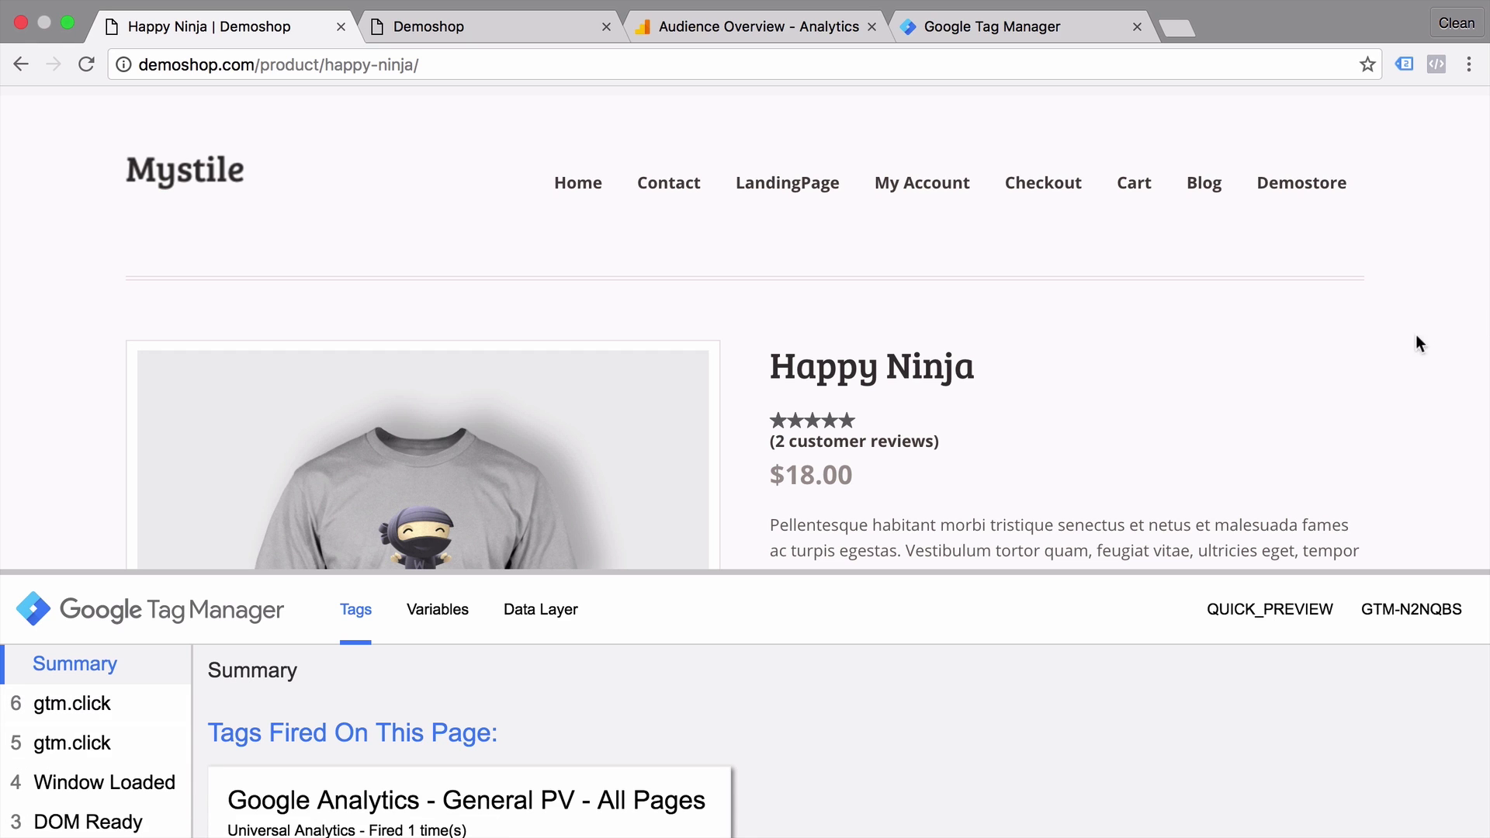
scroll(1269, 397, down, 3)
scroll(1269, 390, down, 2)
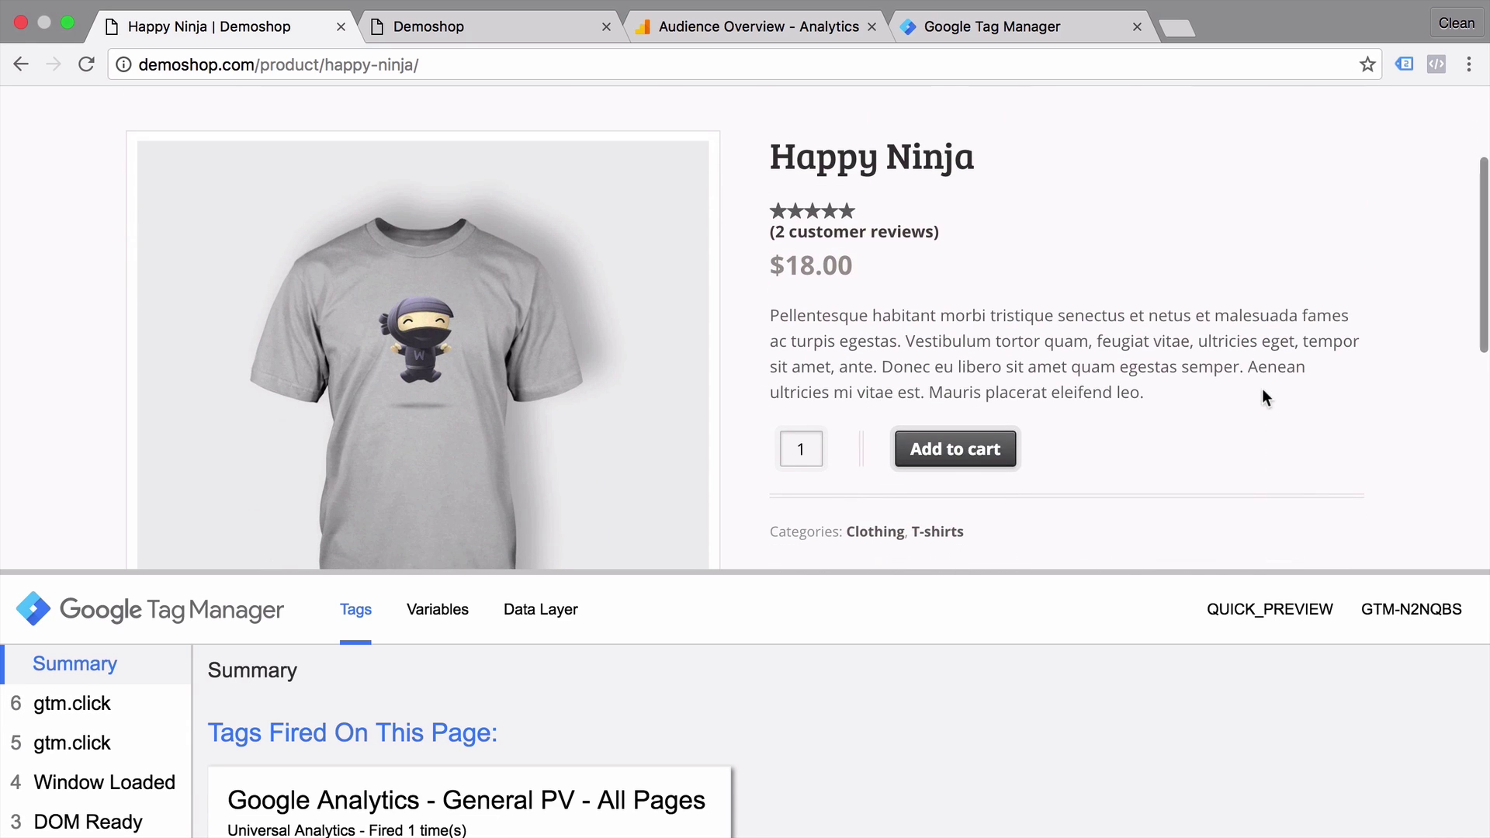
click(991, 463)
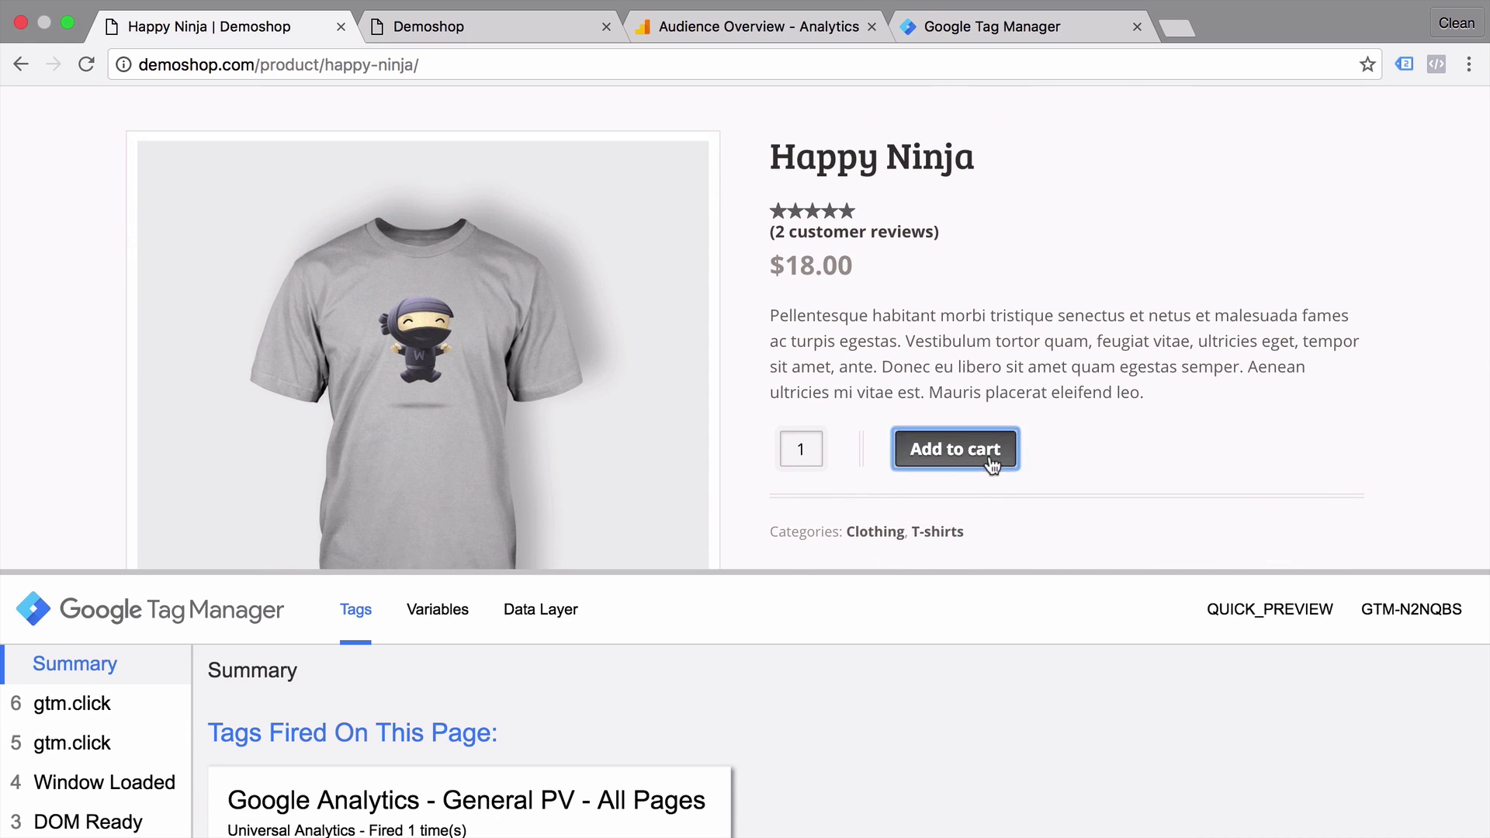
click(273, 30)
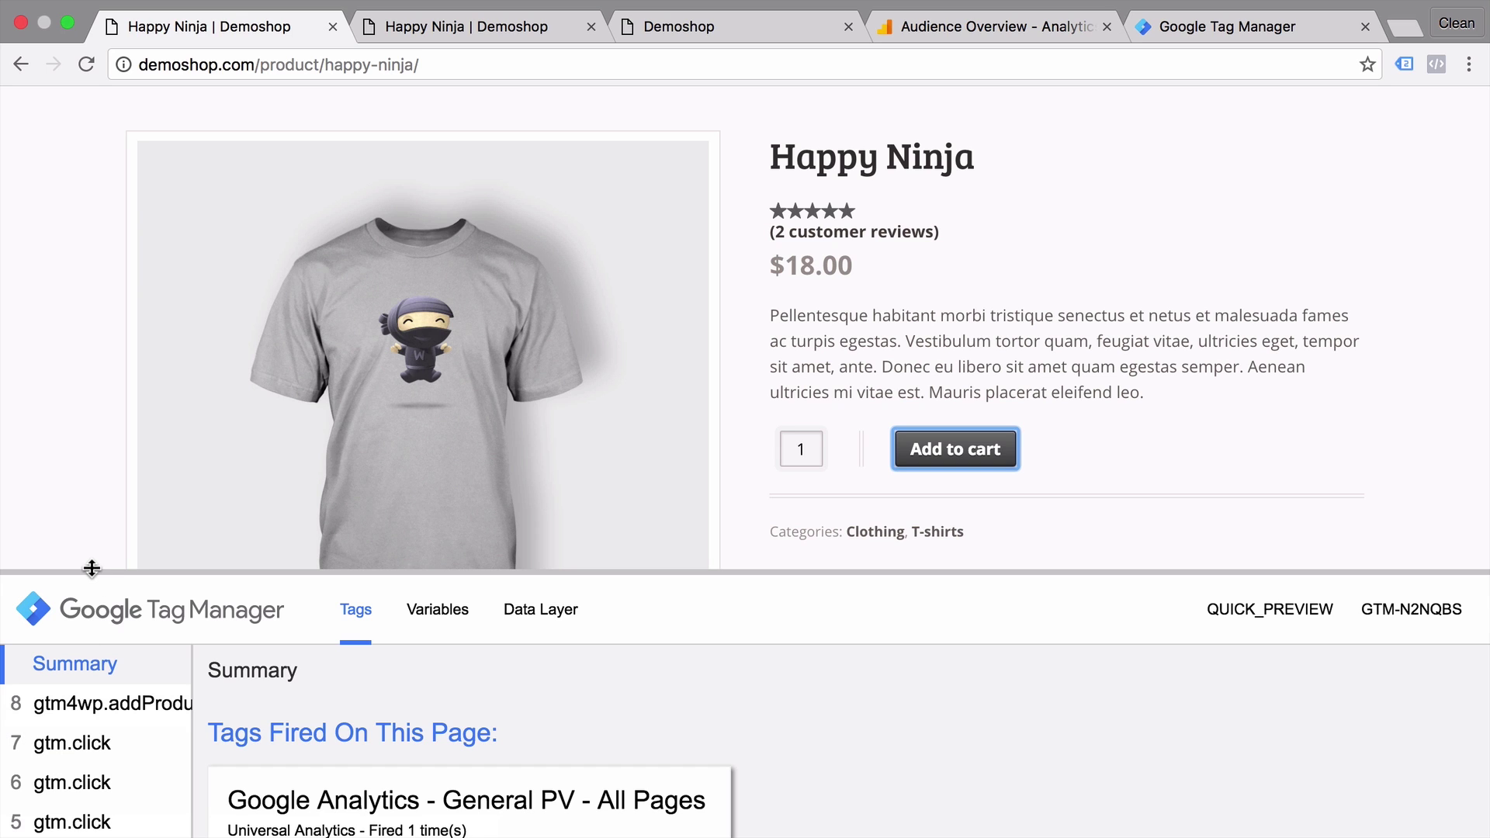
drag(92, 568, 100, 256)
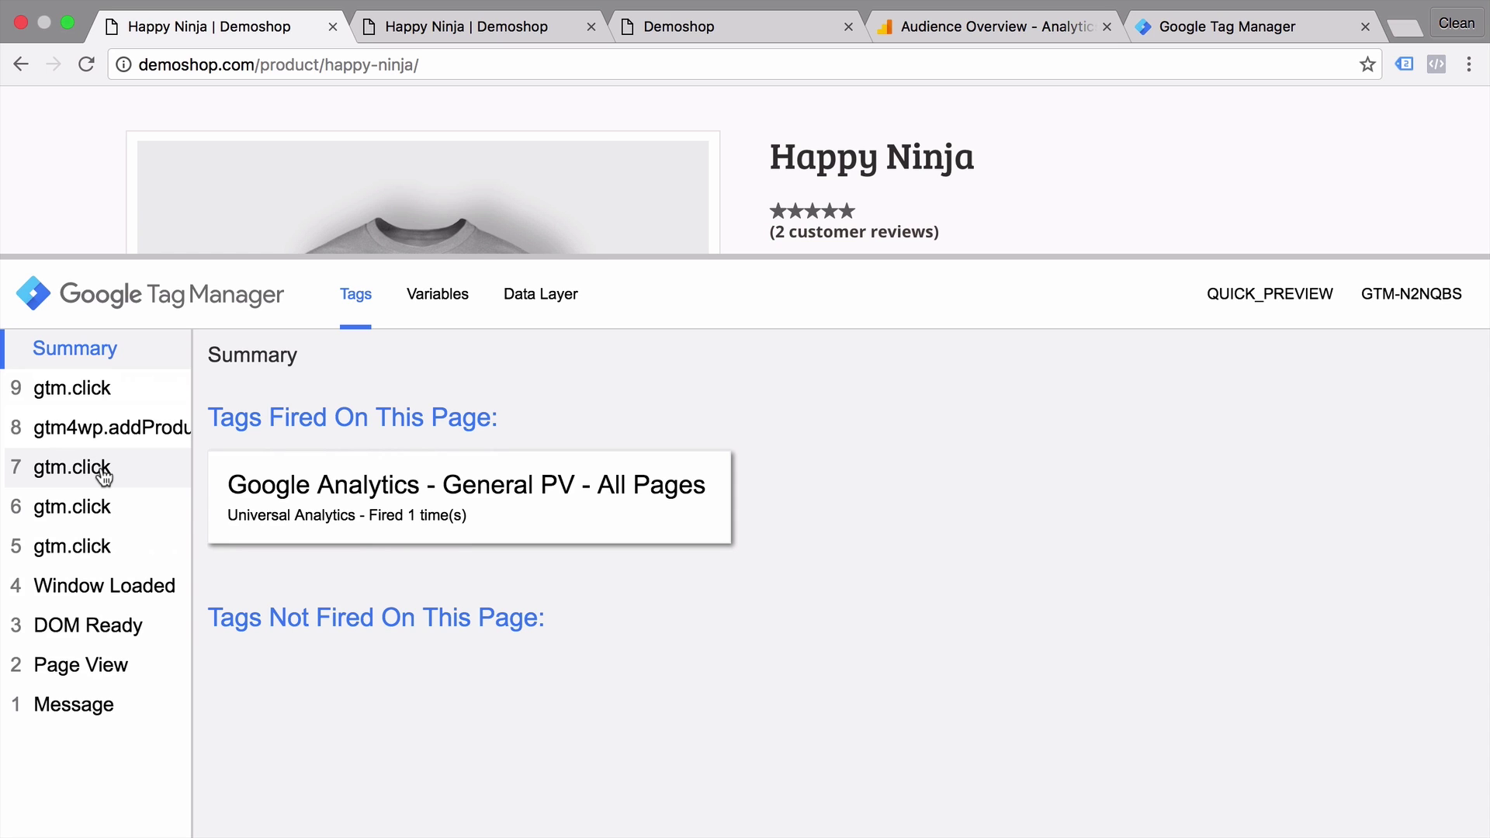
Compare the gtm.click events' Click Text, confirming the add-to-cart click reads 'Add to cart'
click(83, 527)
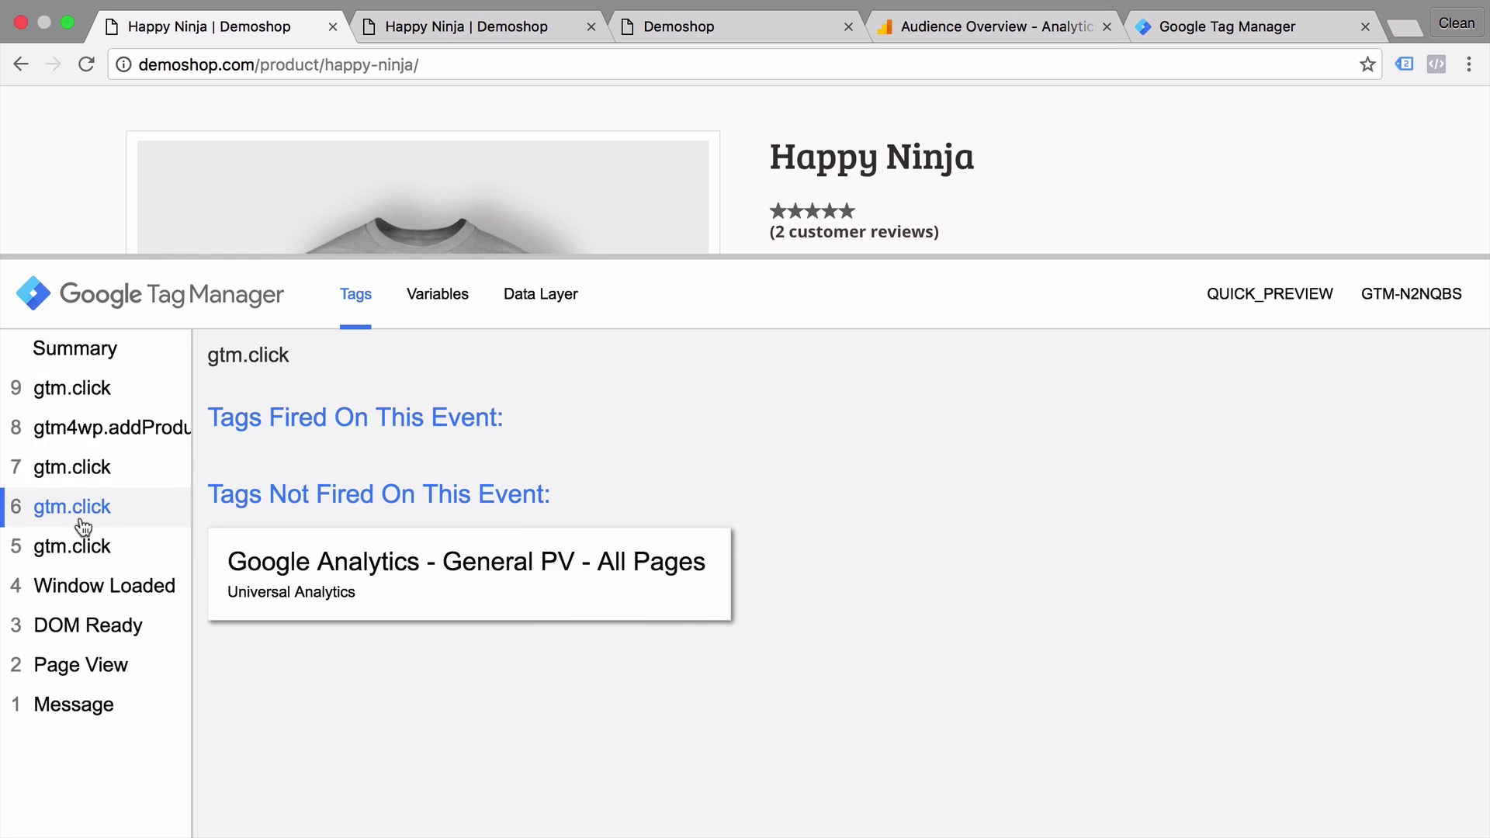
click(464, 312)
scroll(371, 468, down, 1)
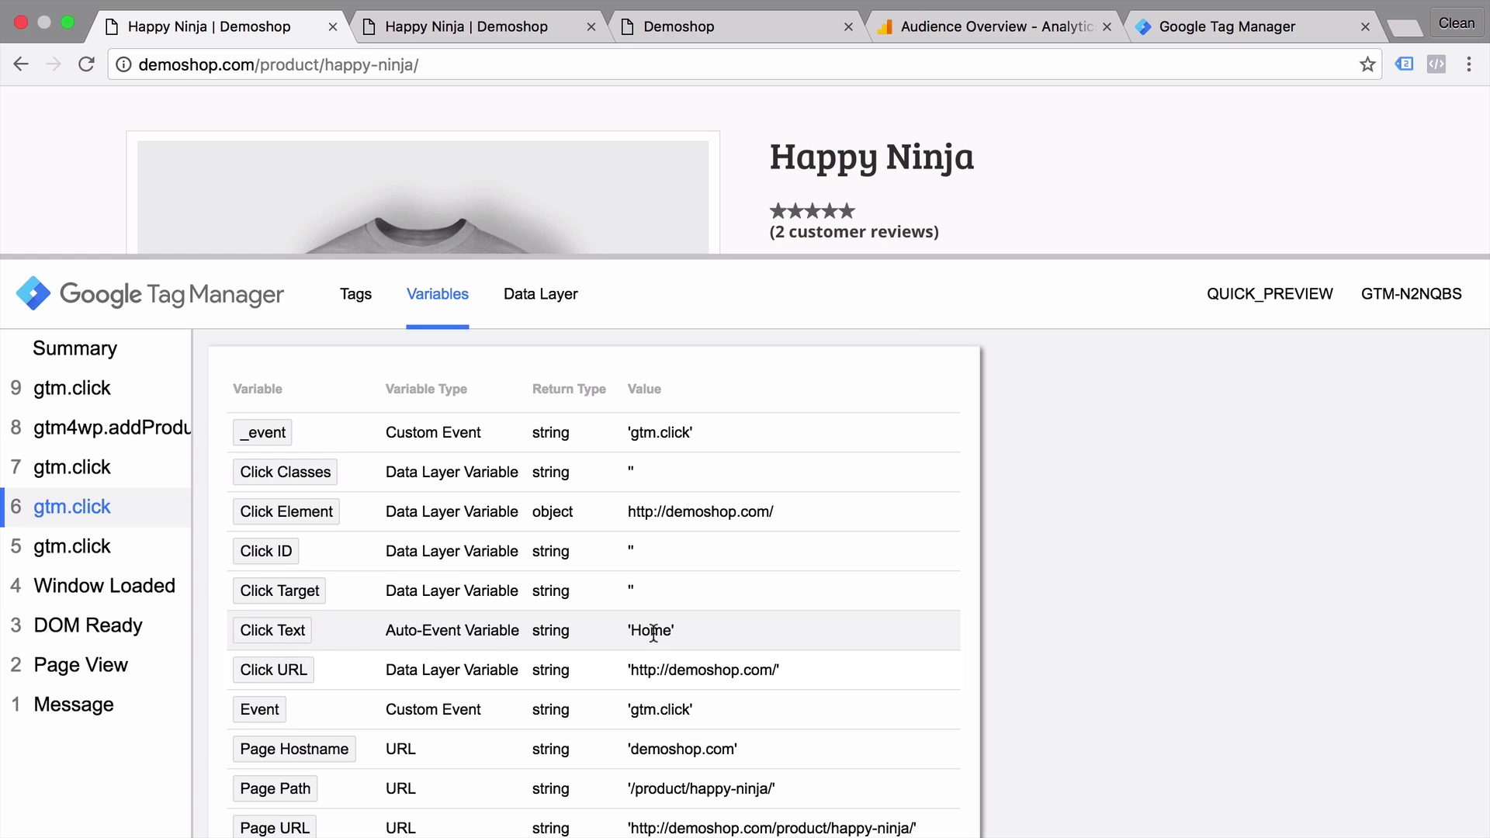
click(114, 482)
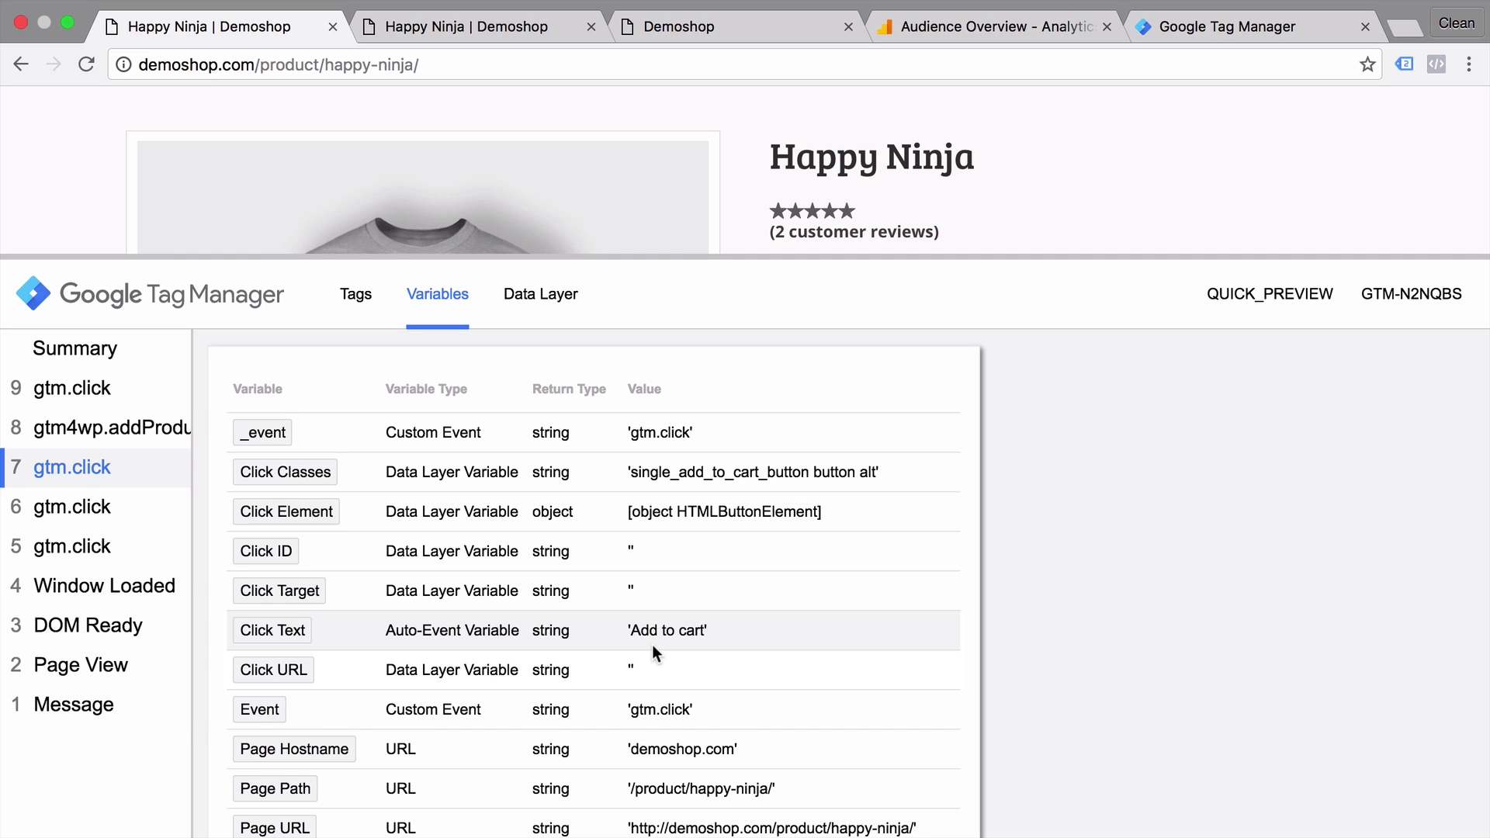
click(1249, 27)
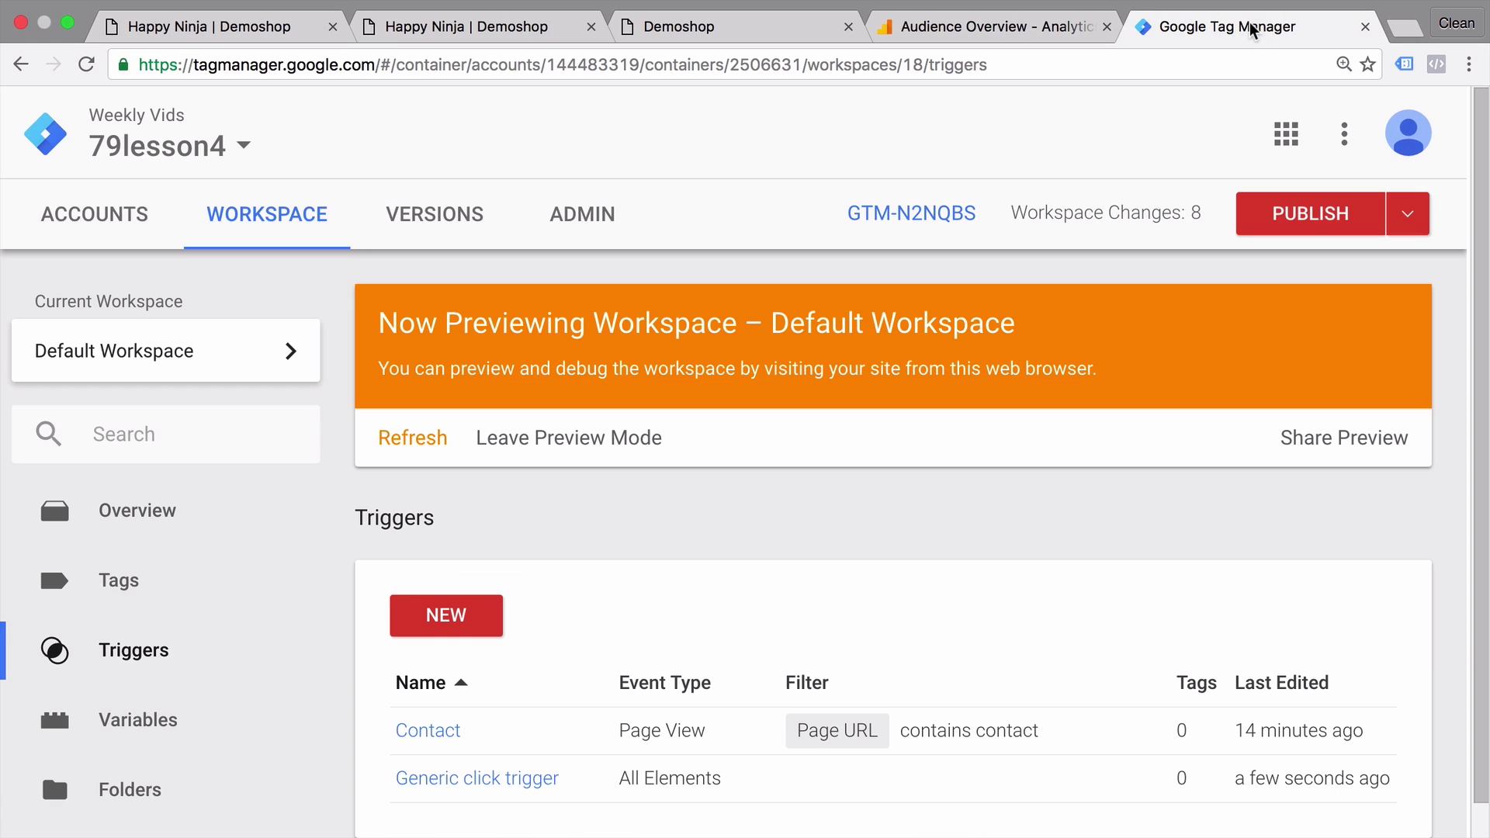
Rename the Generic click trigger to 'click - Add to Cart click'
click(503, 778)
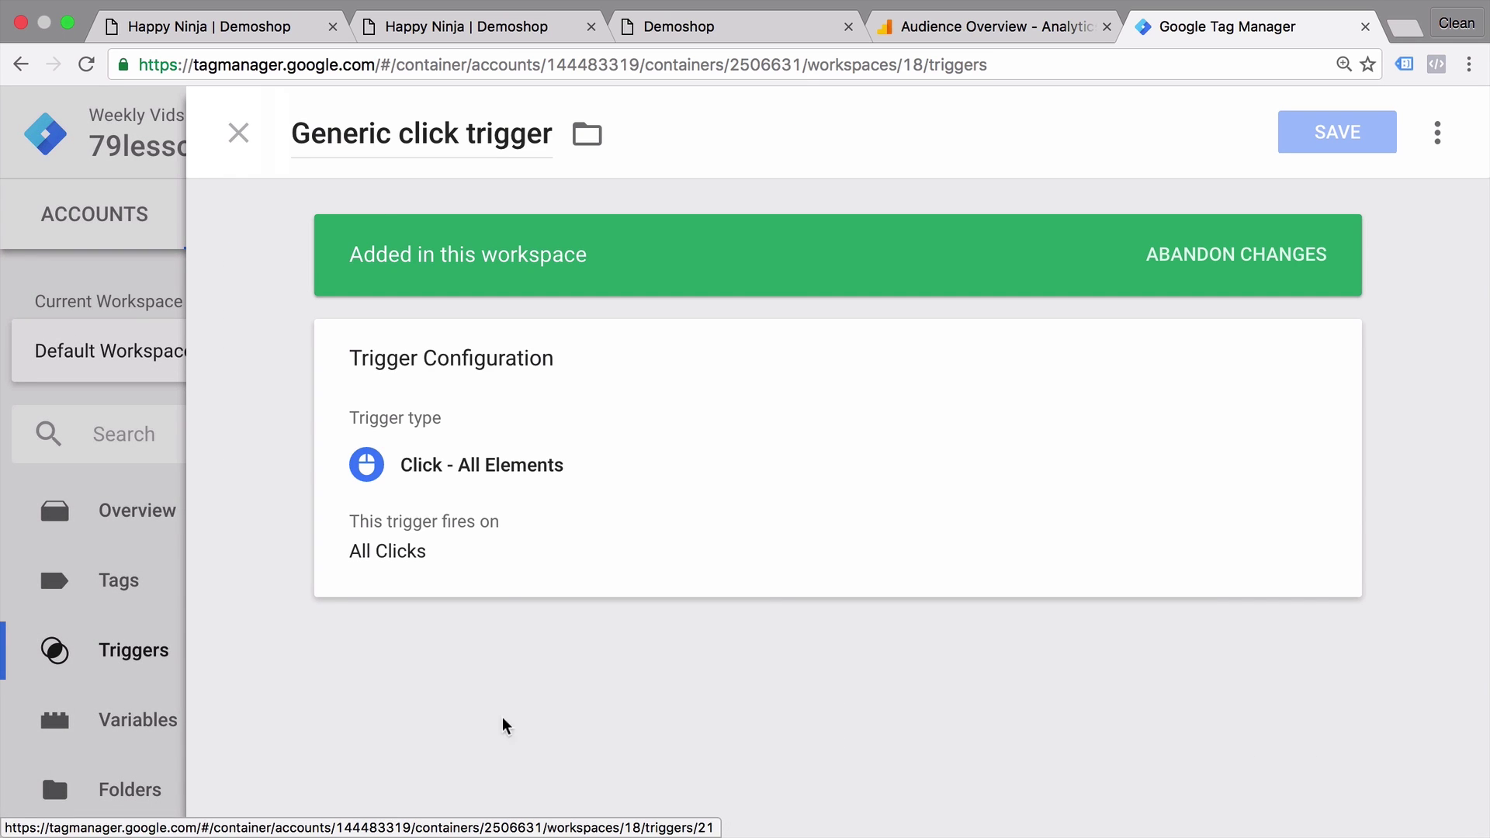
click(392, 133)
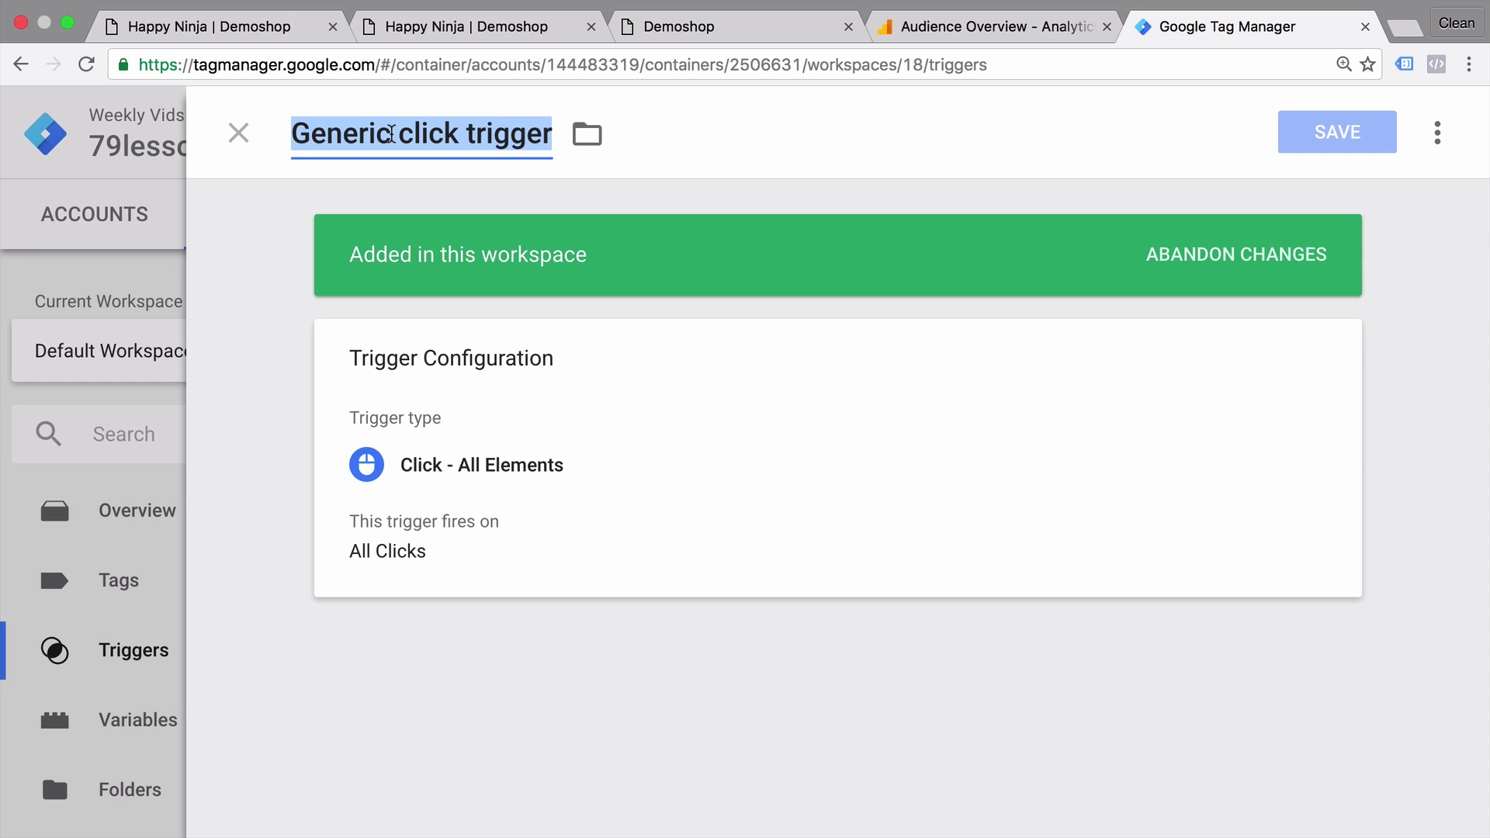
text(click -)
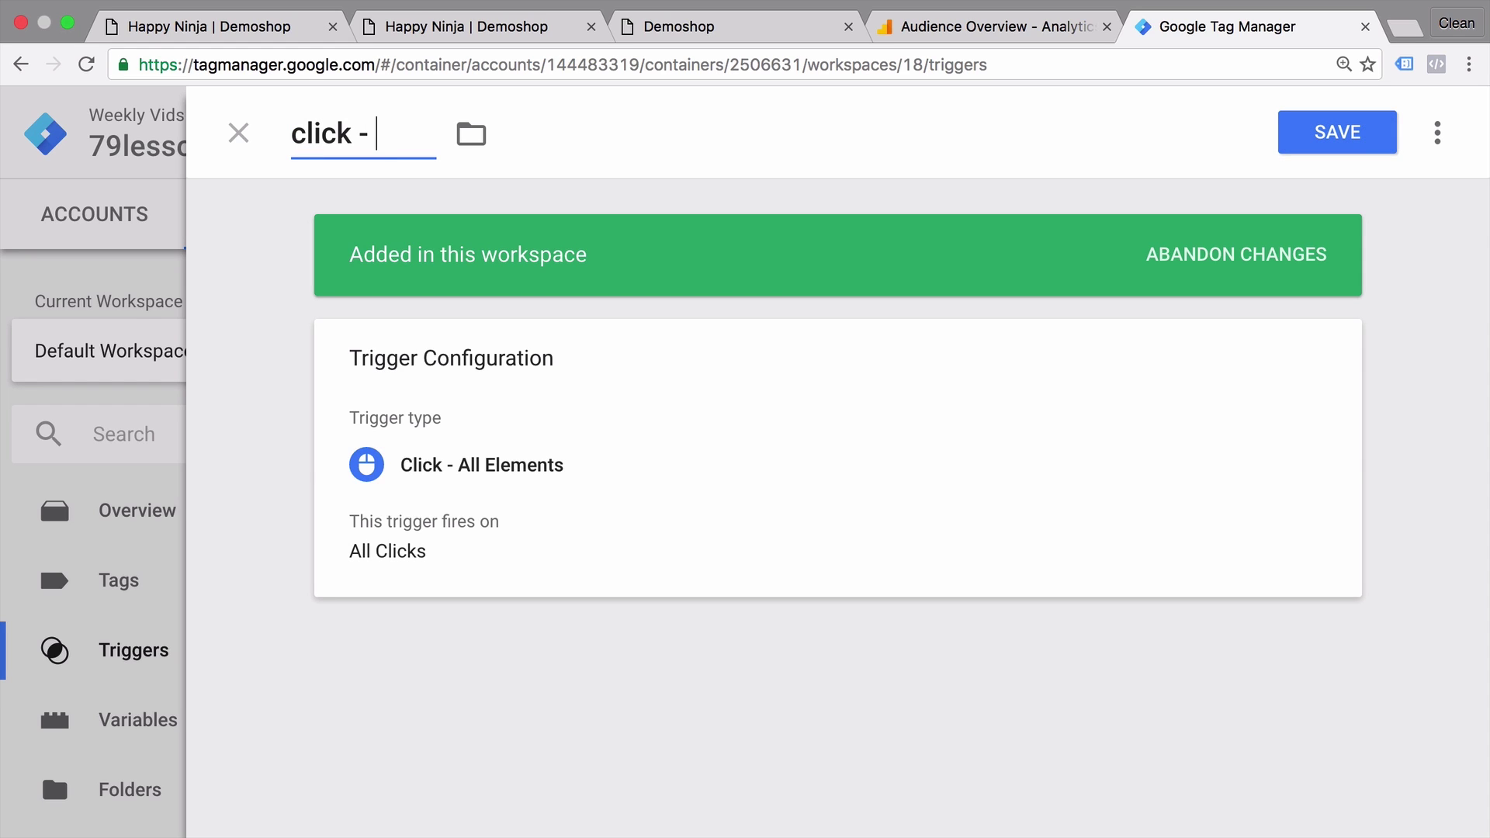
text( Add to Cart)
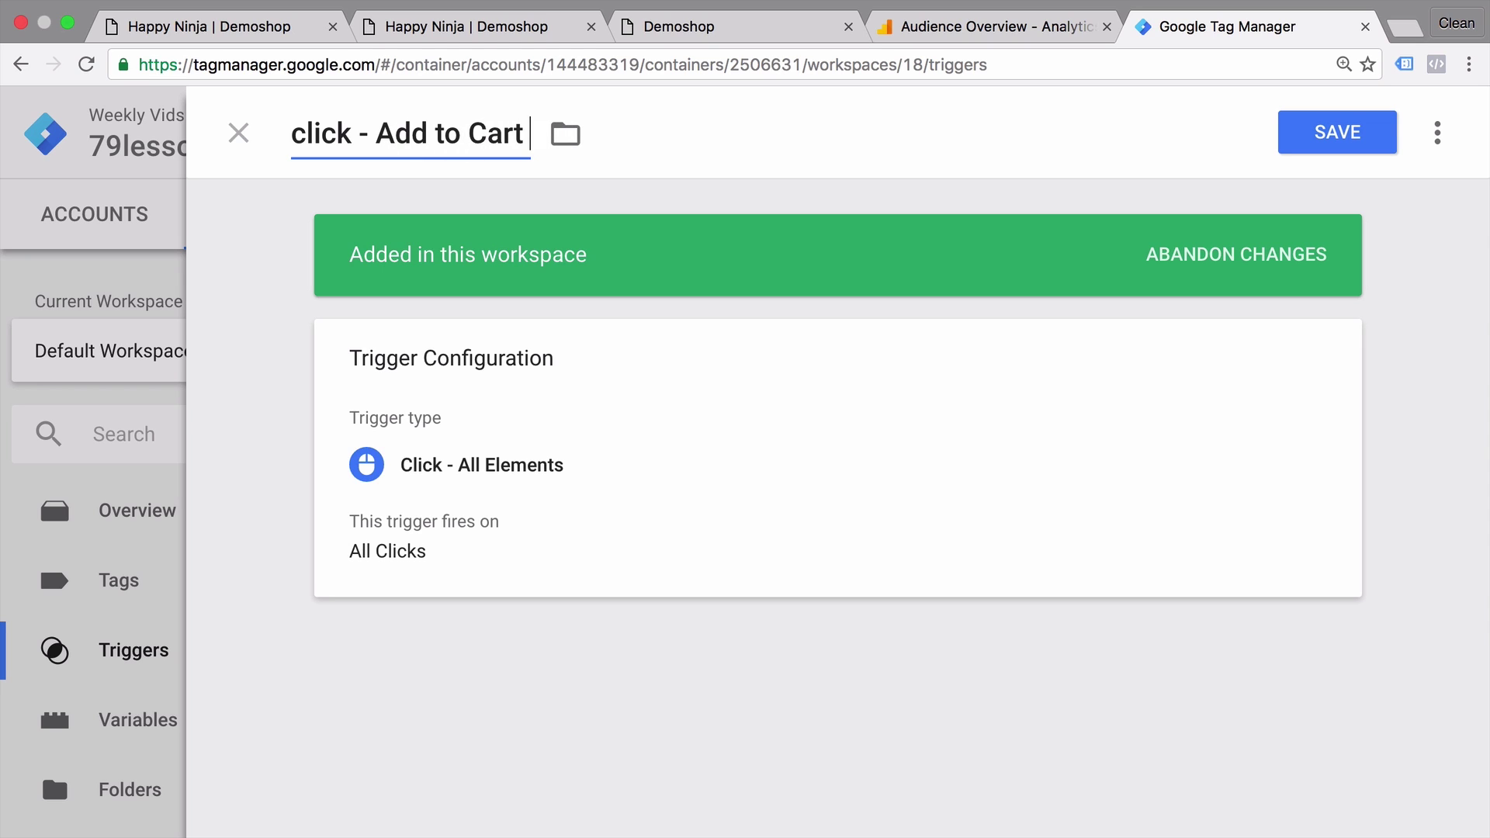
text( click)
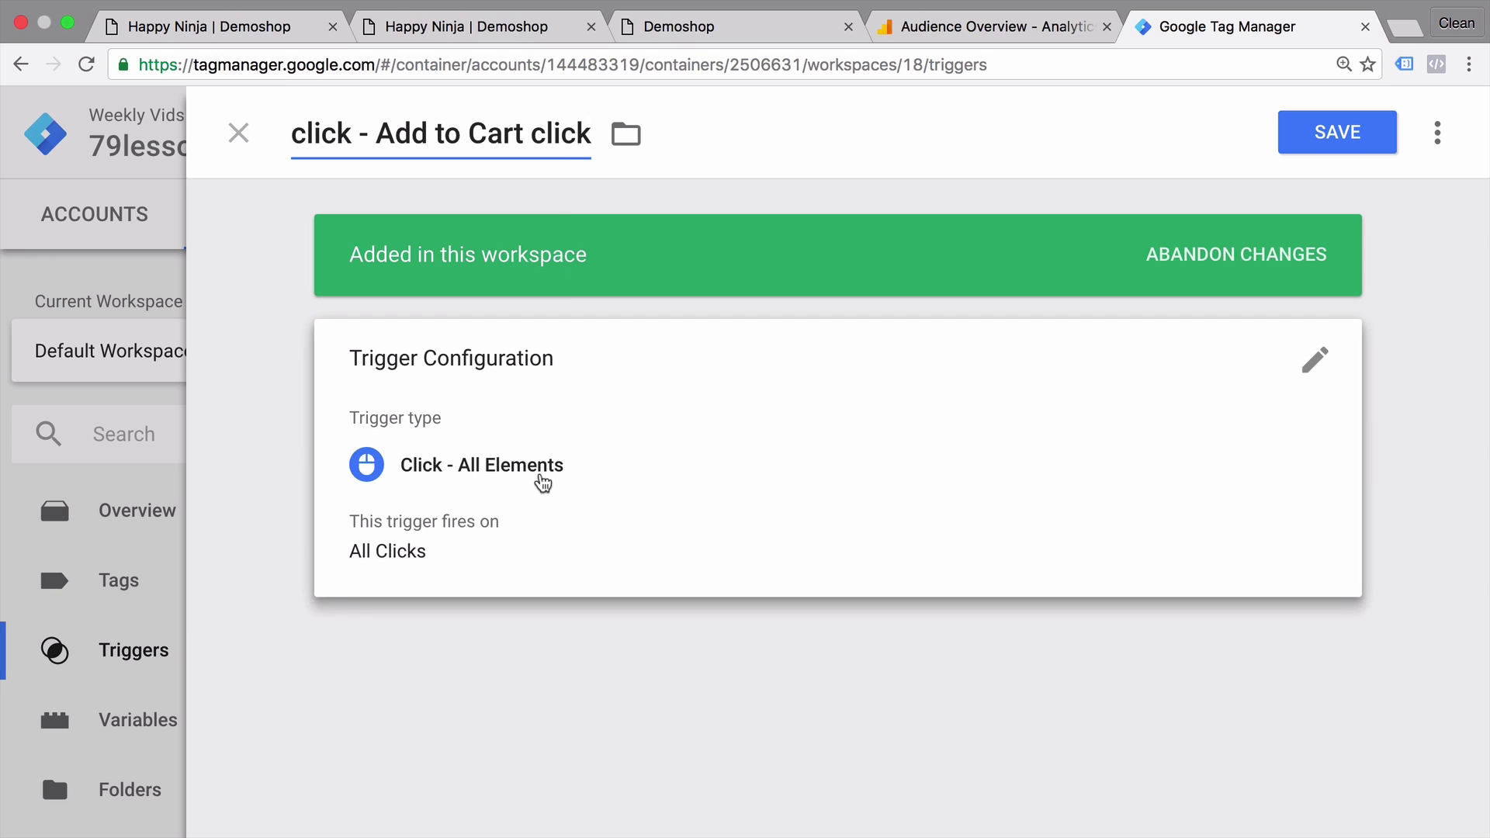
Fire it on Some Clicks where Click Text contains 'Add to cart', and save
click(543, 484)
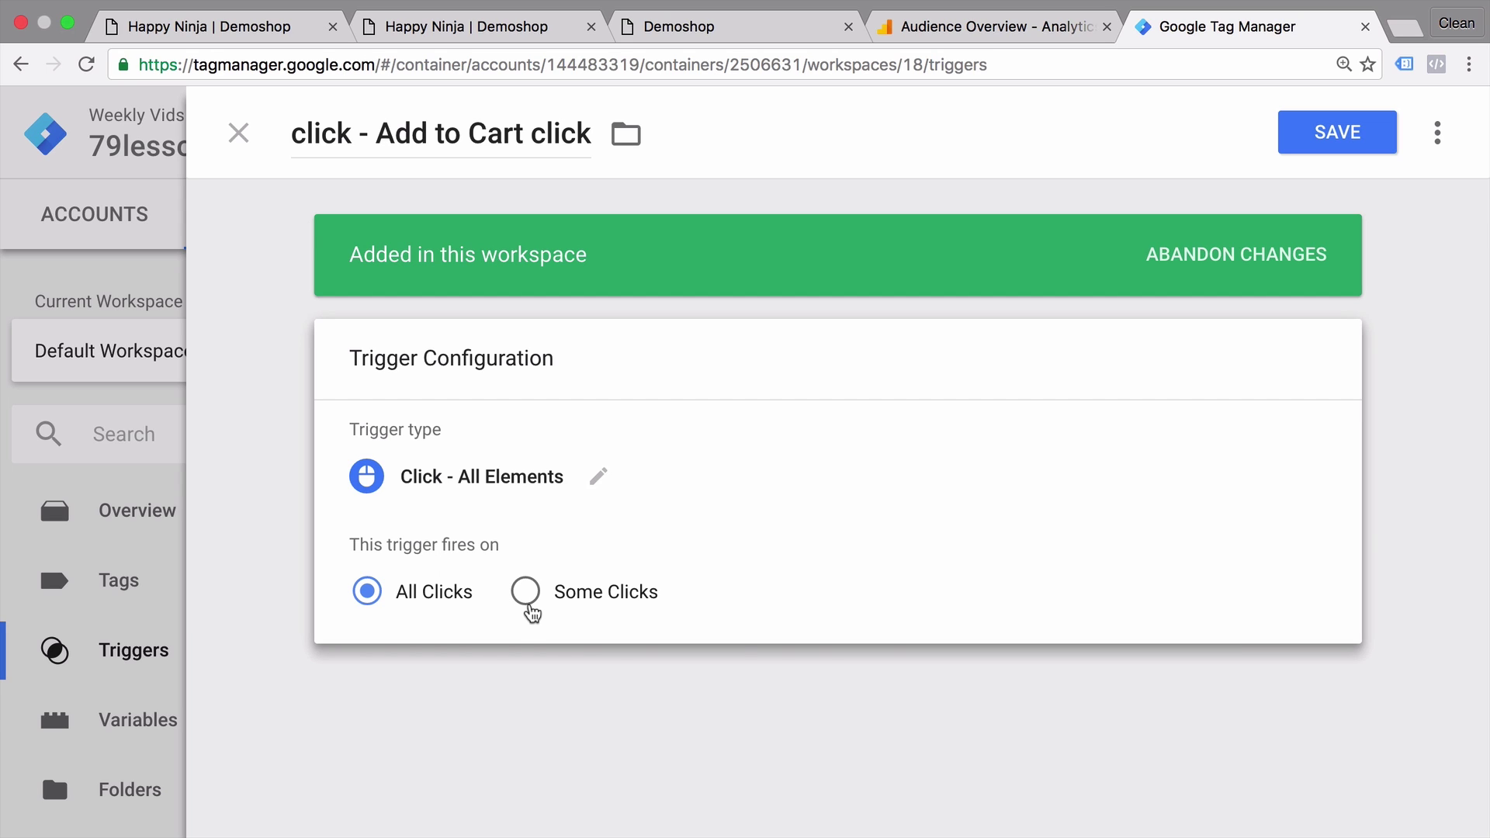
click(530, 610)
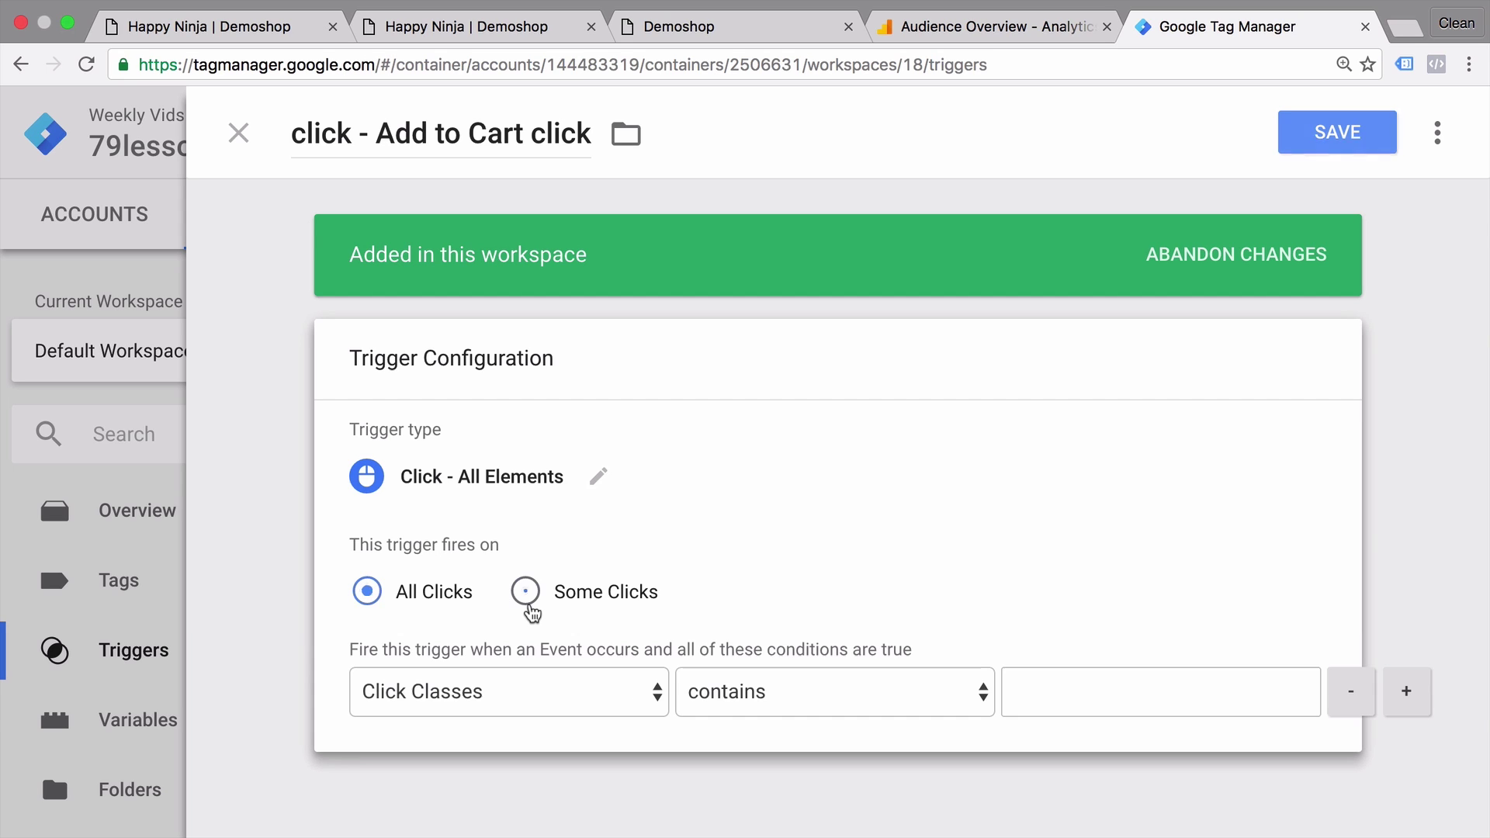
click(439, 708)
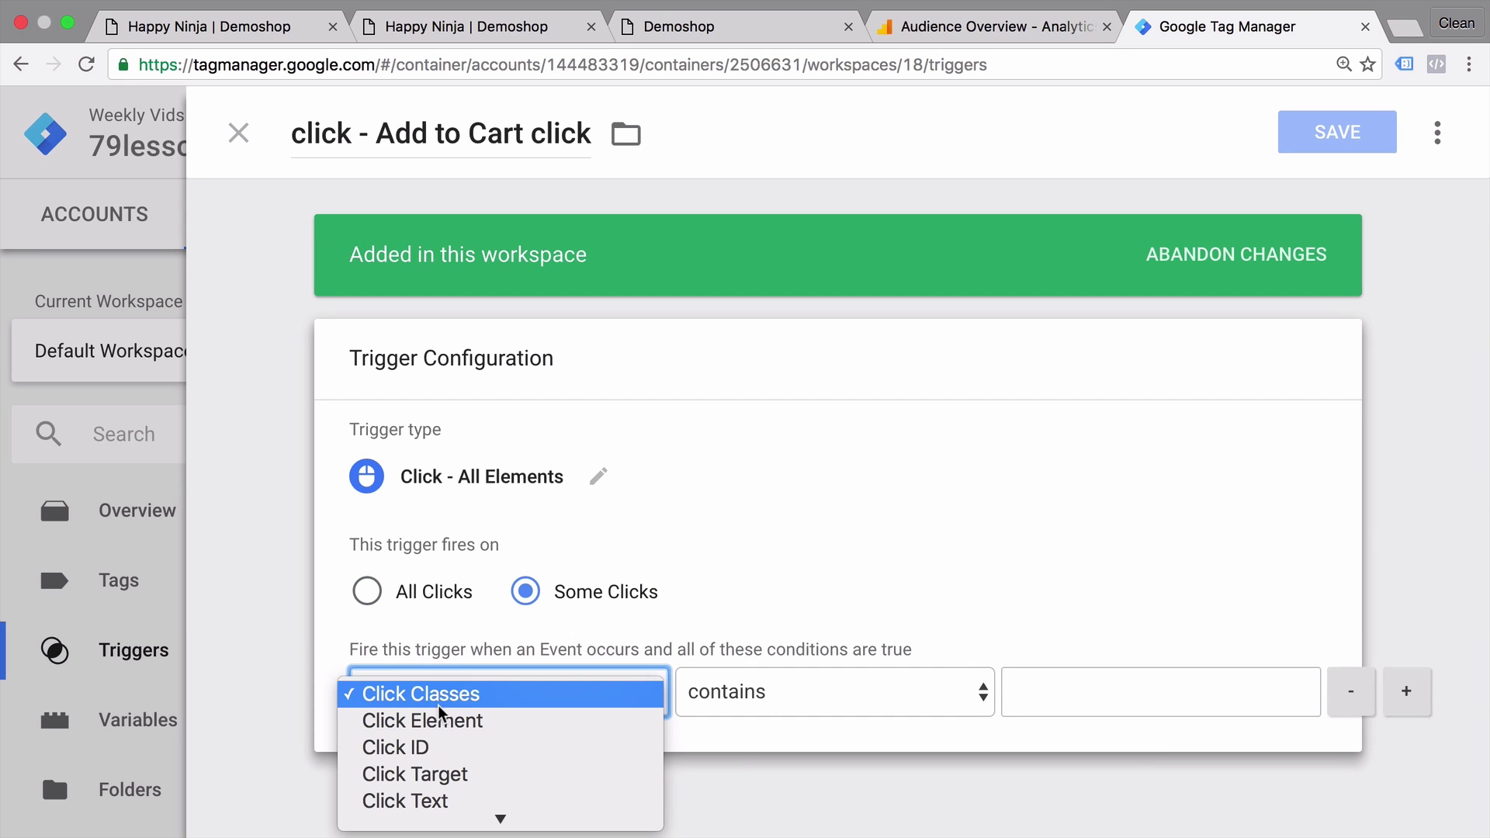
click(418, 801)
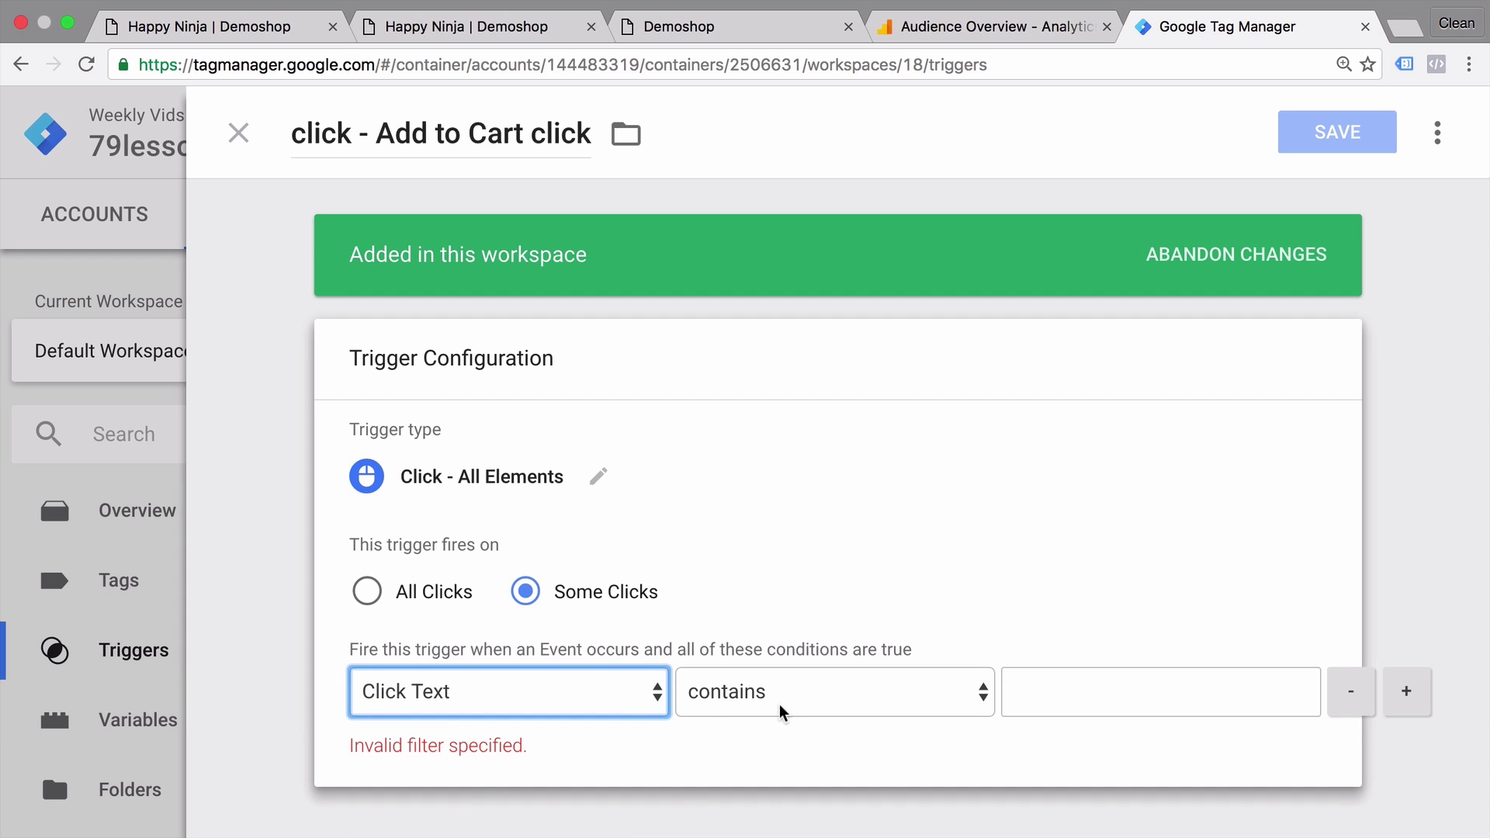
click(1024, 691)
text(Add to )
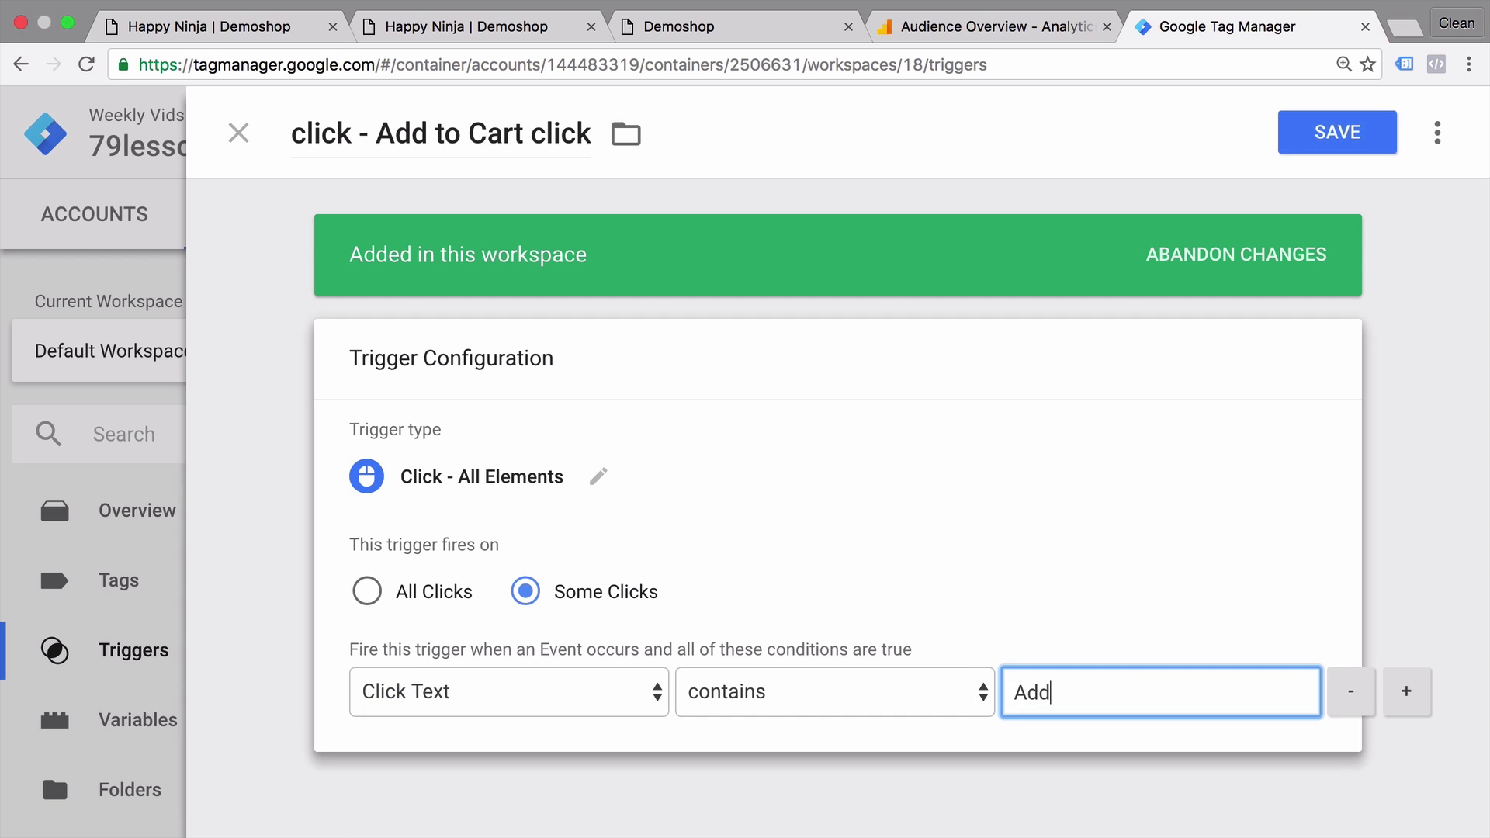
text(cart)
click(1336, 149)
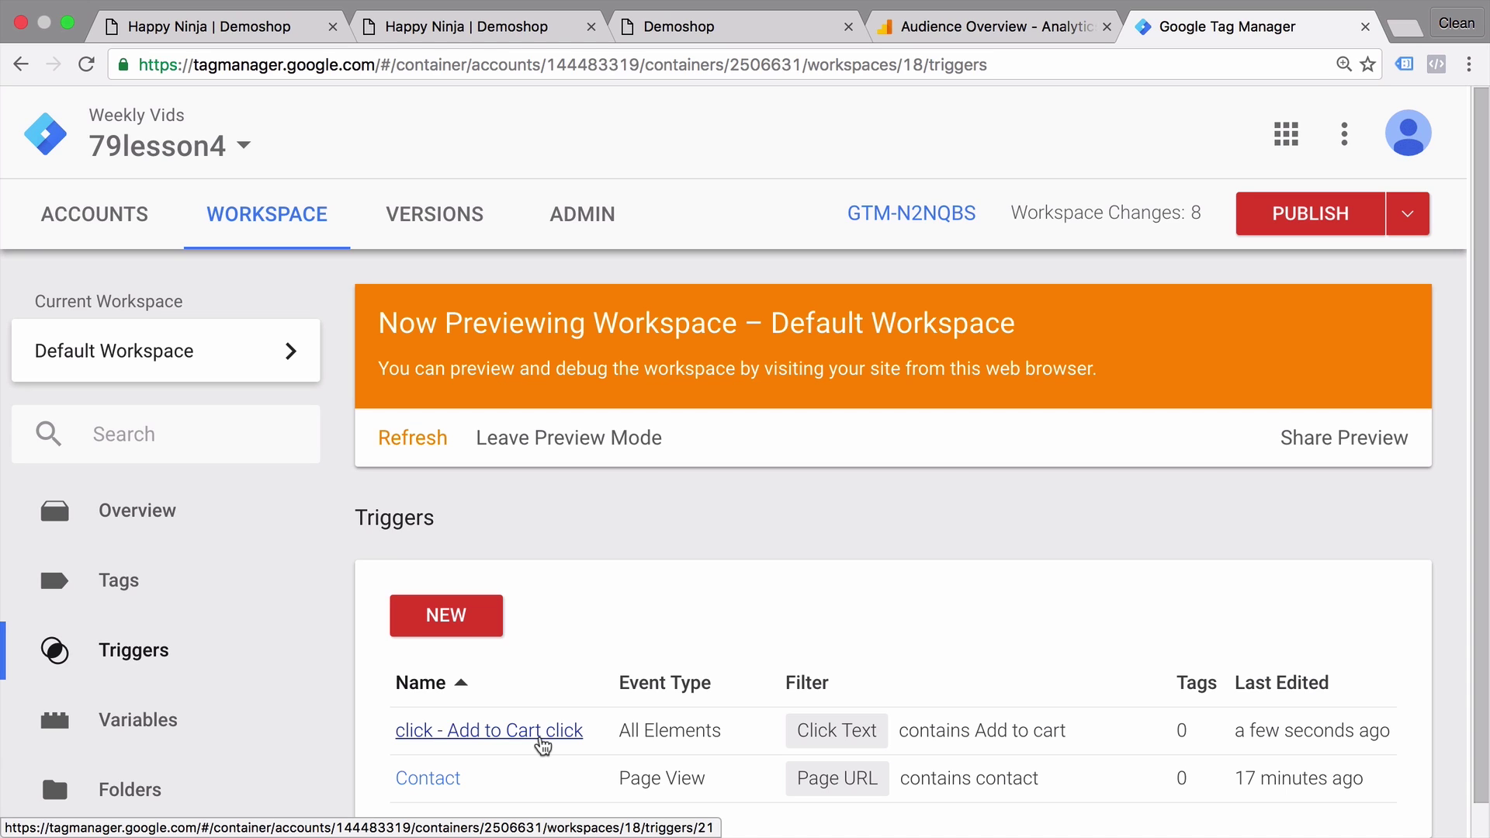
Create a Universal Analytics tag named 'Google Analytics - Event - Add to Cart click'
click(128, 594)
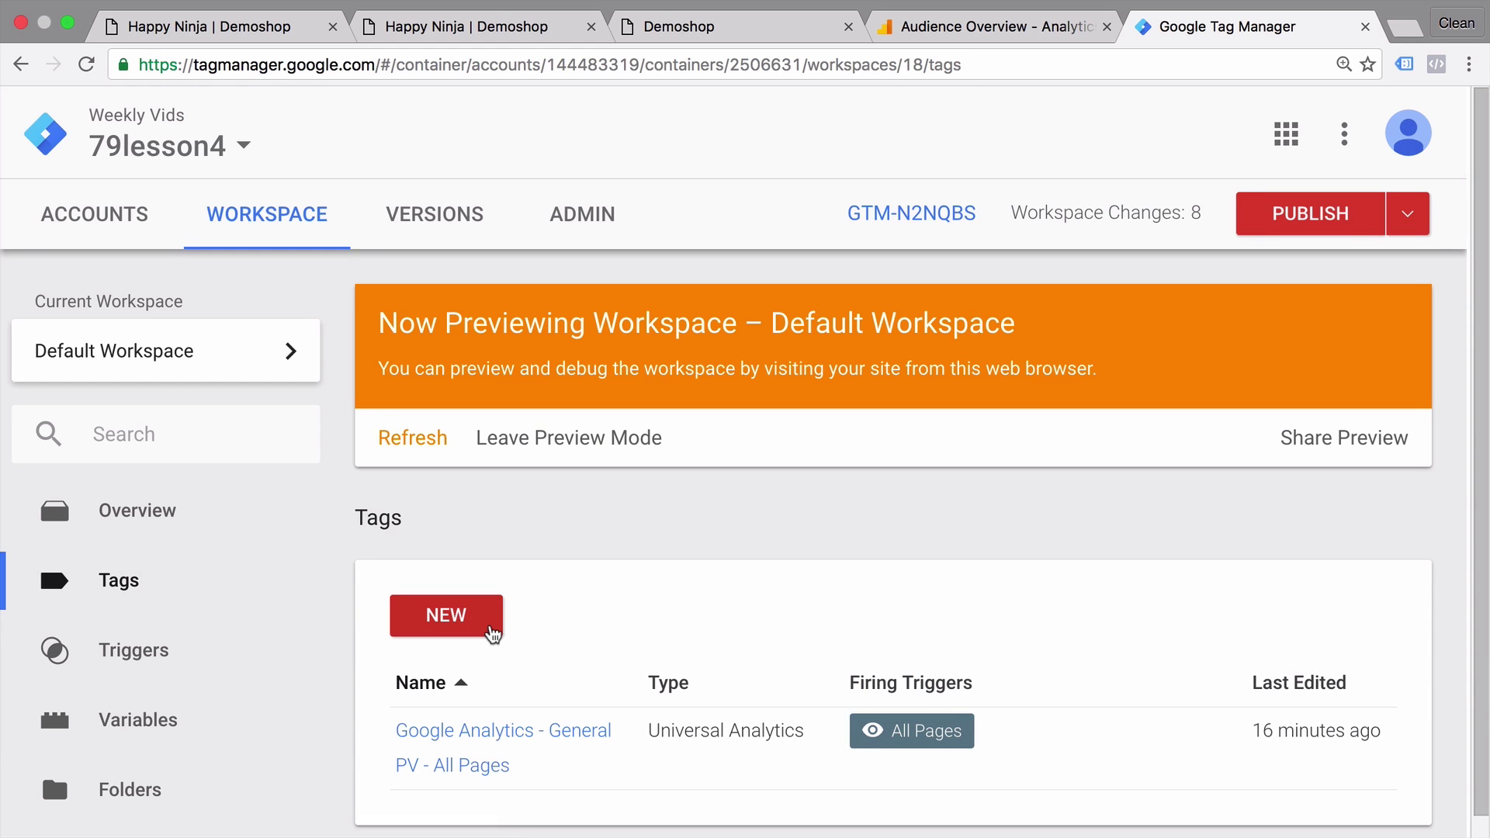
click(492, 633)
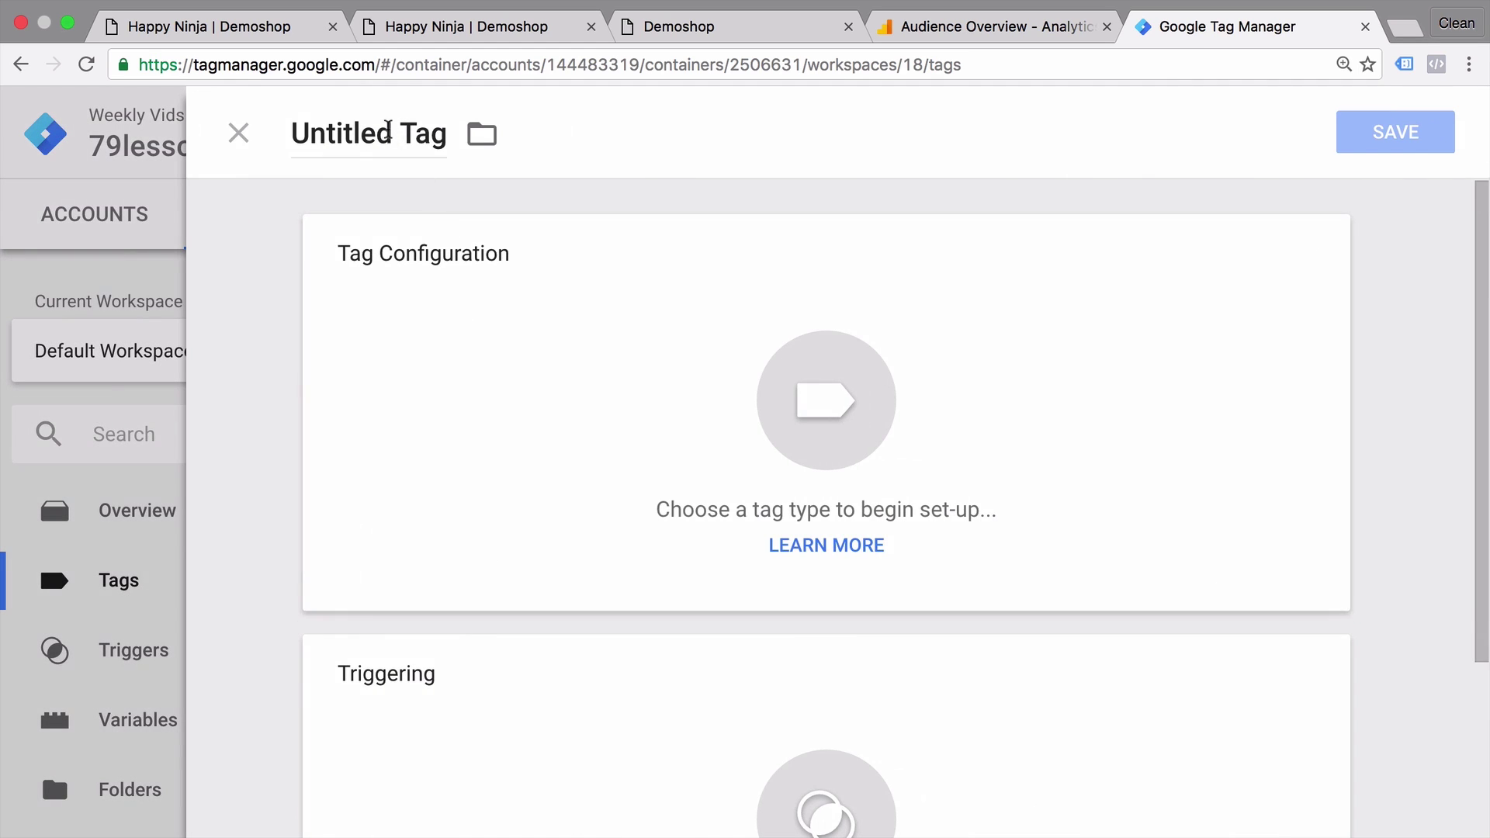
click(388, 128)
text(Google)
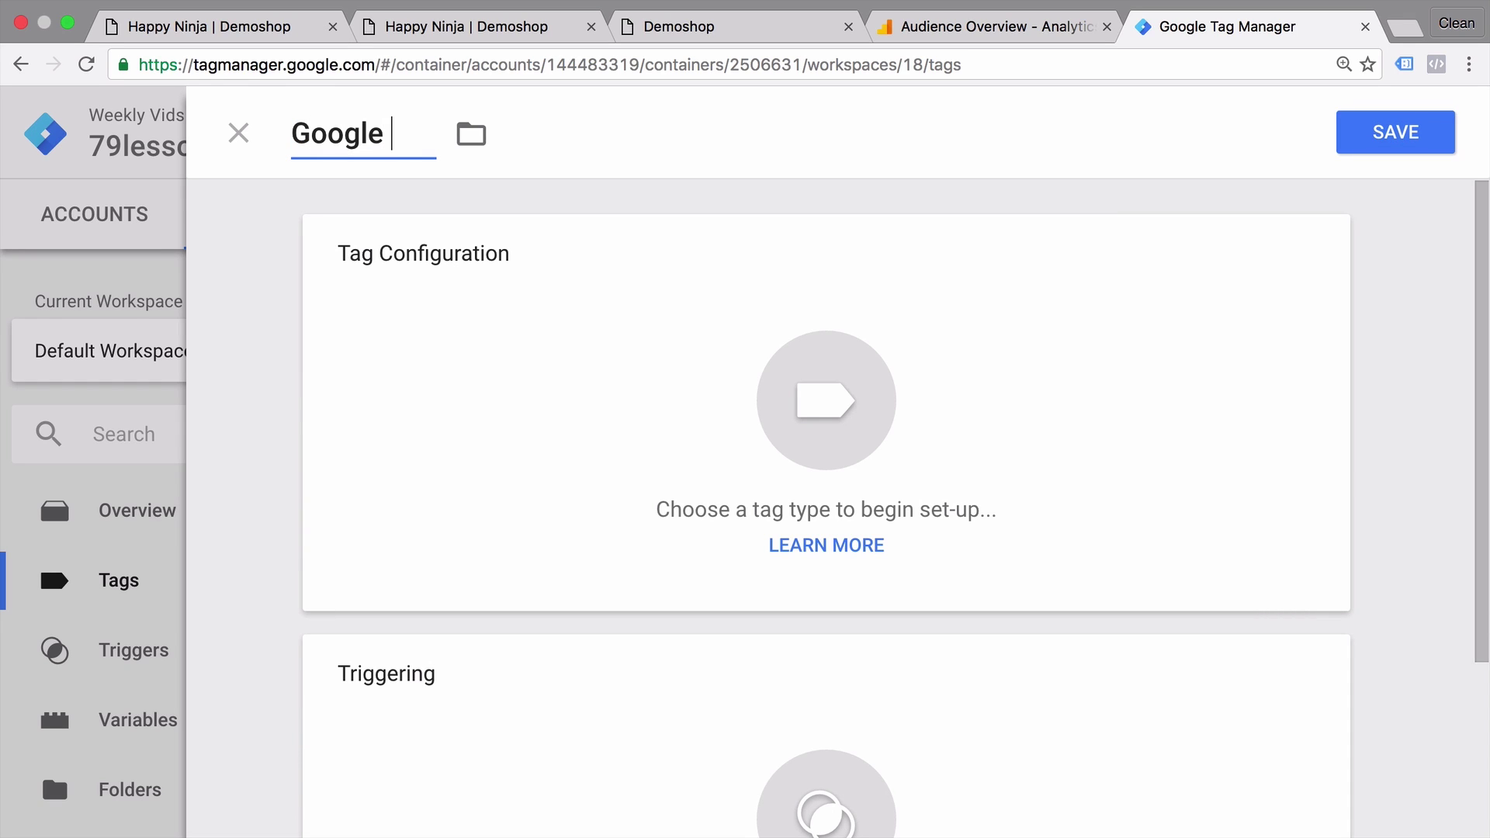
text( Analytics)
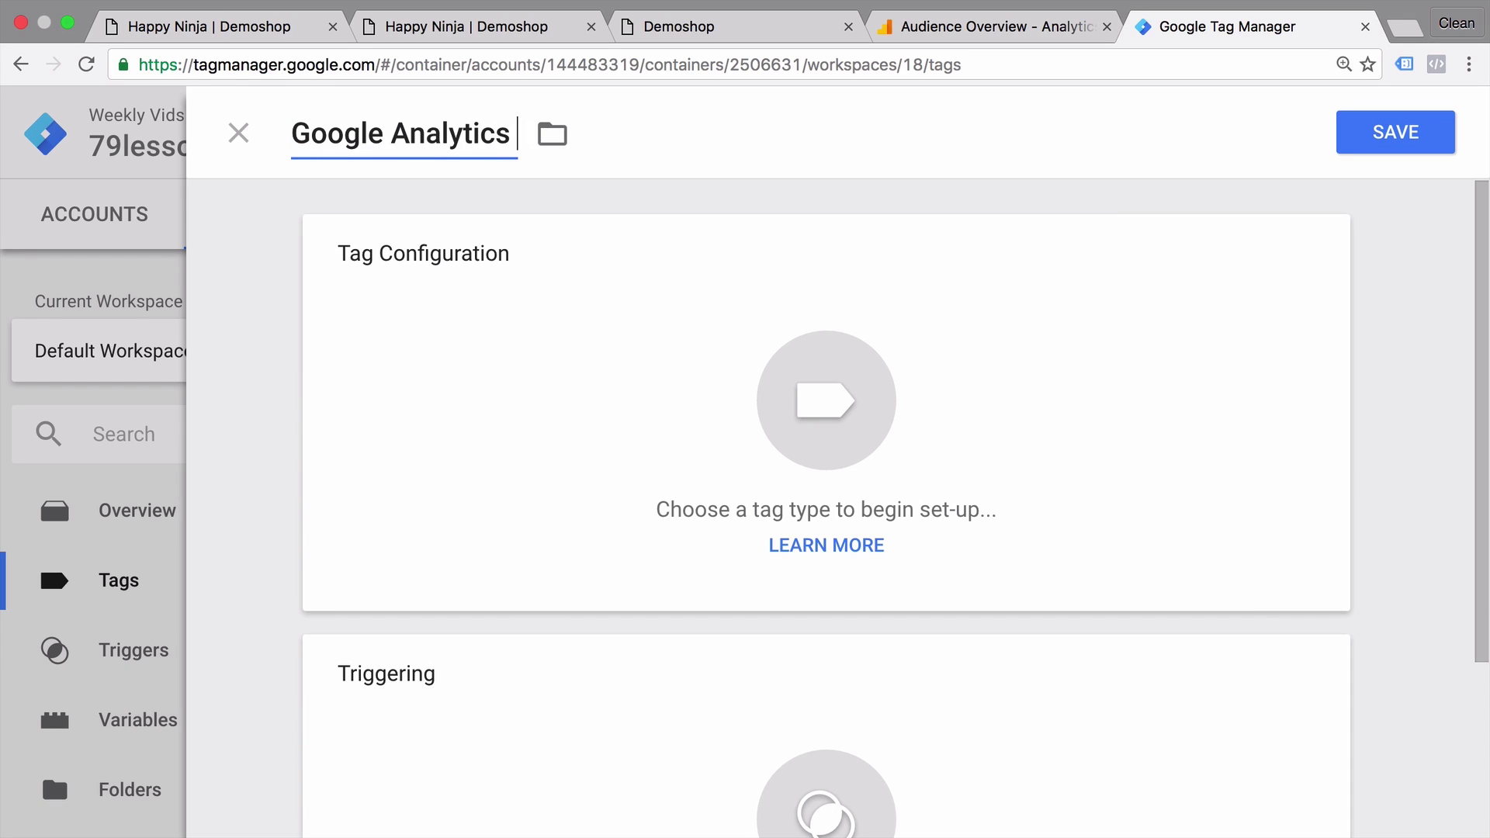
text( - Event -)
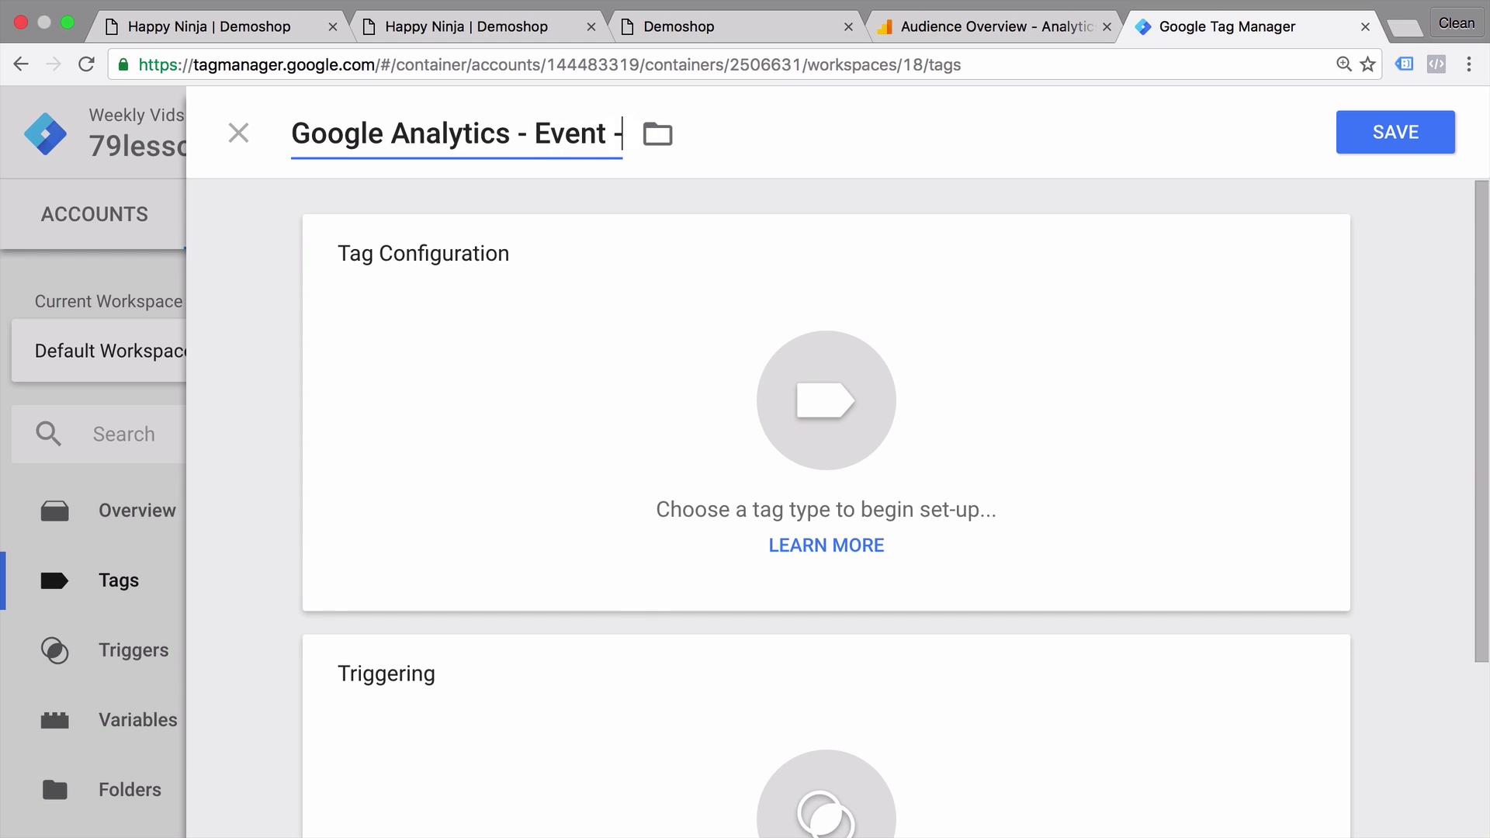
text( Add)
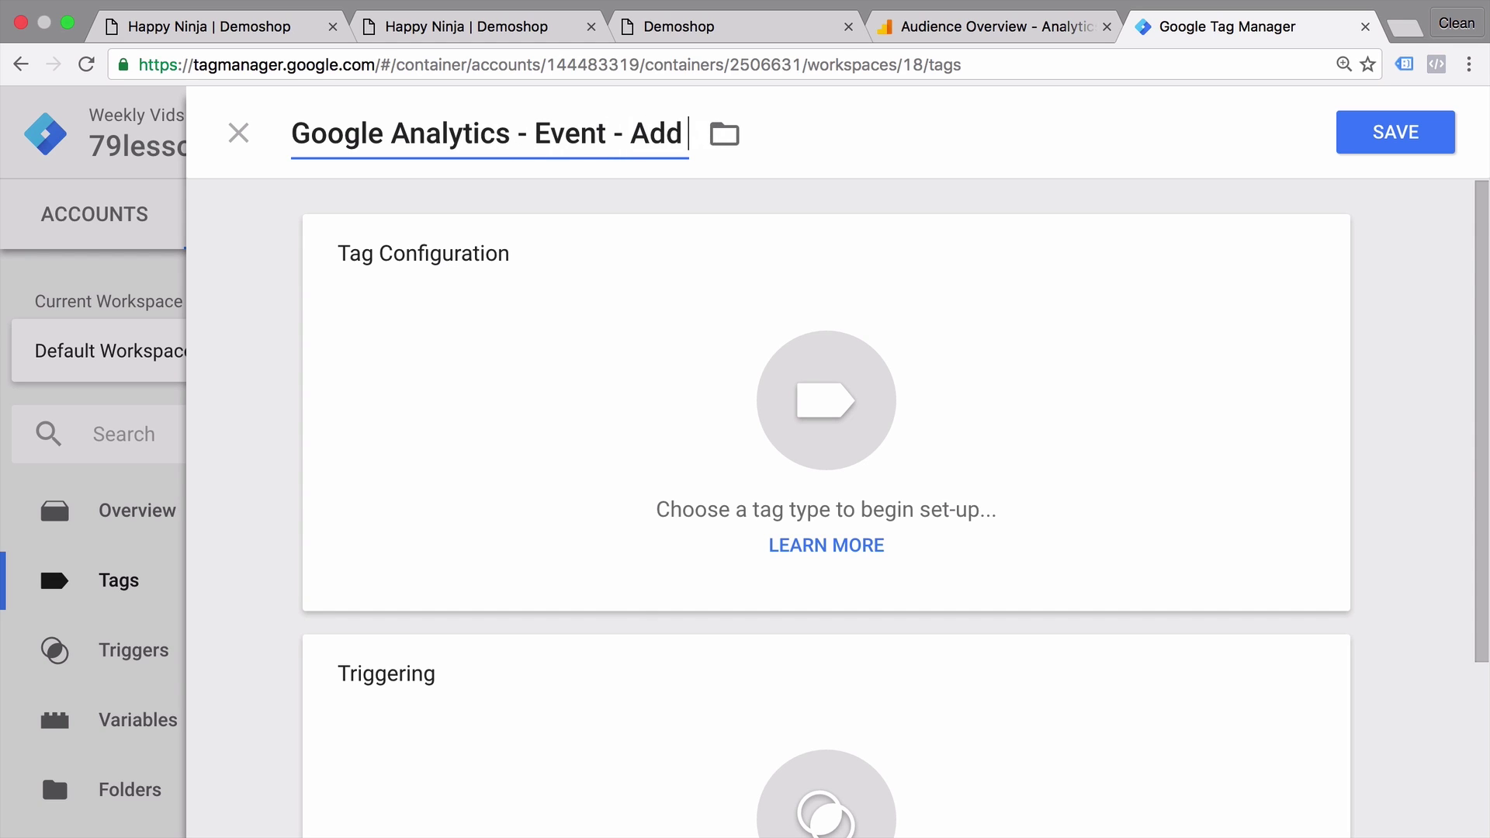
text( to Cart click)
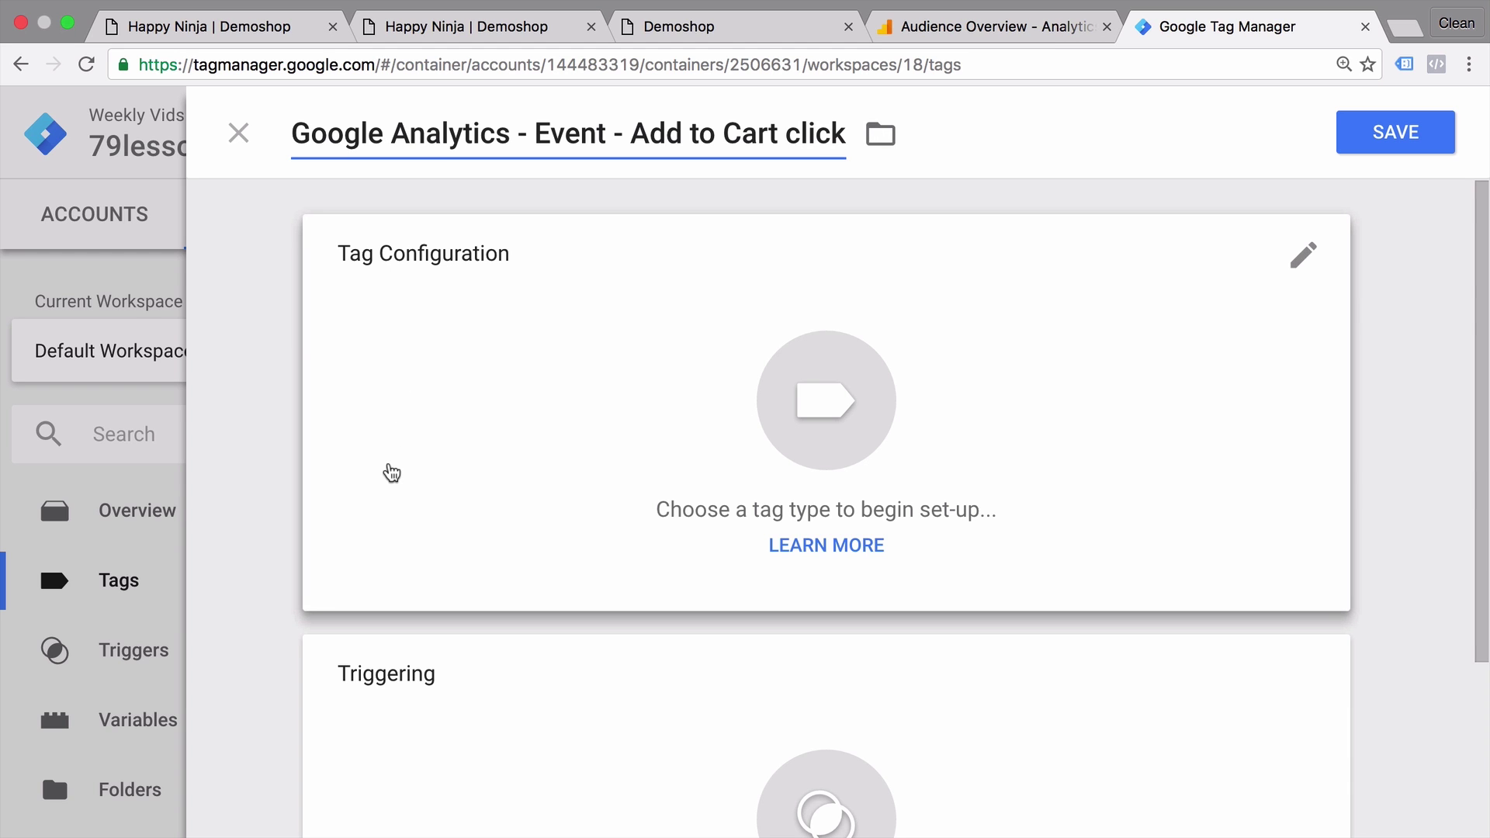
click(392, 472)
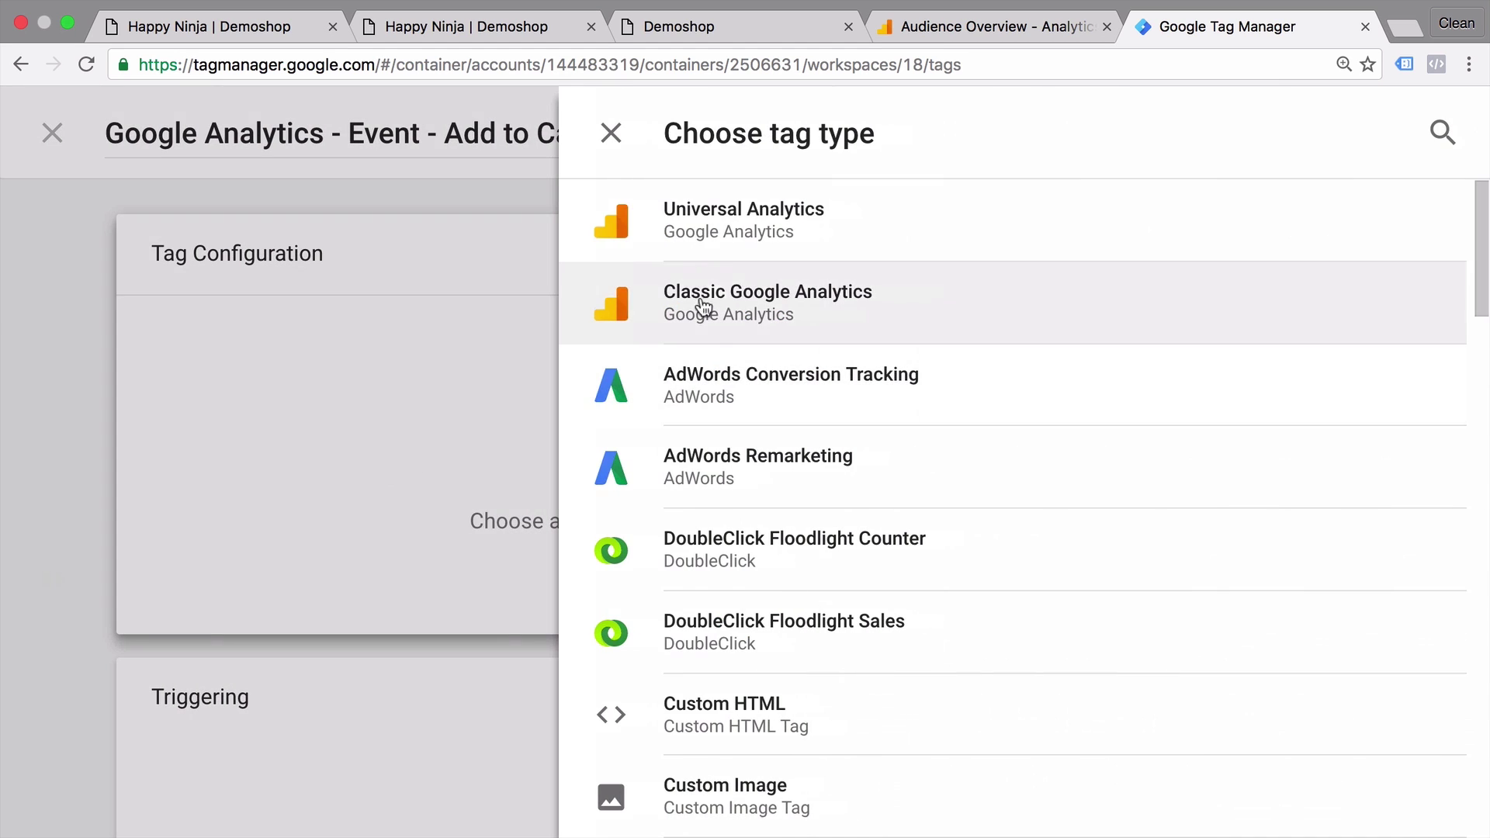
click(743, 256)
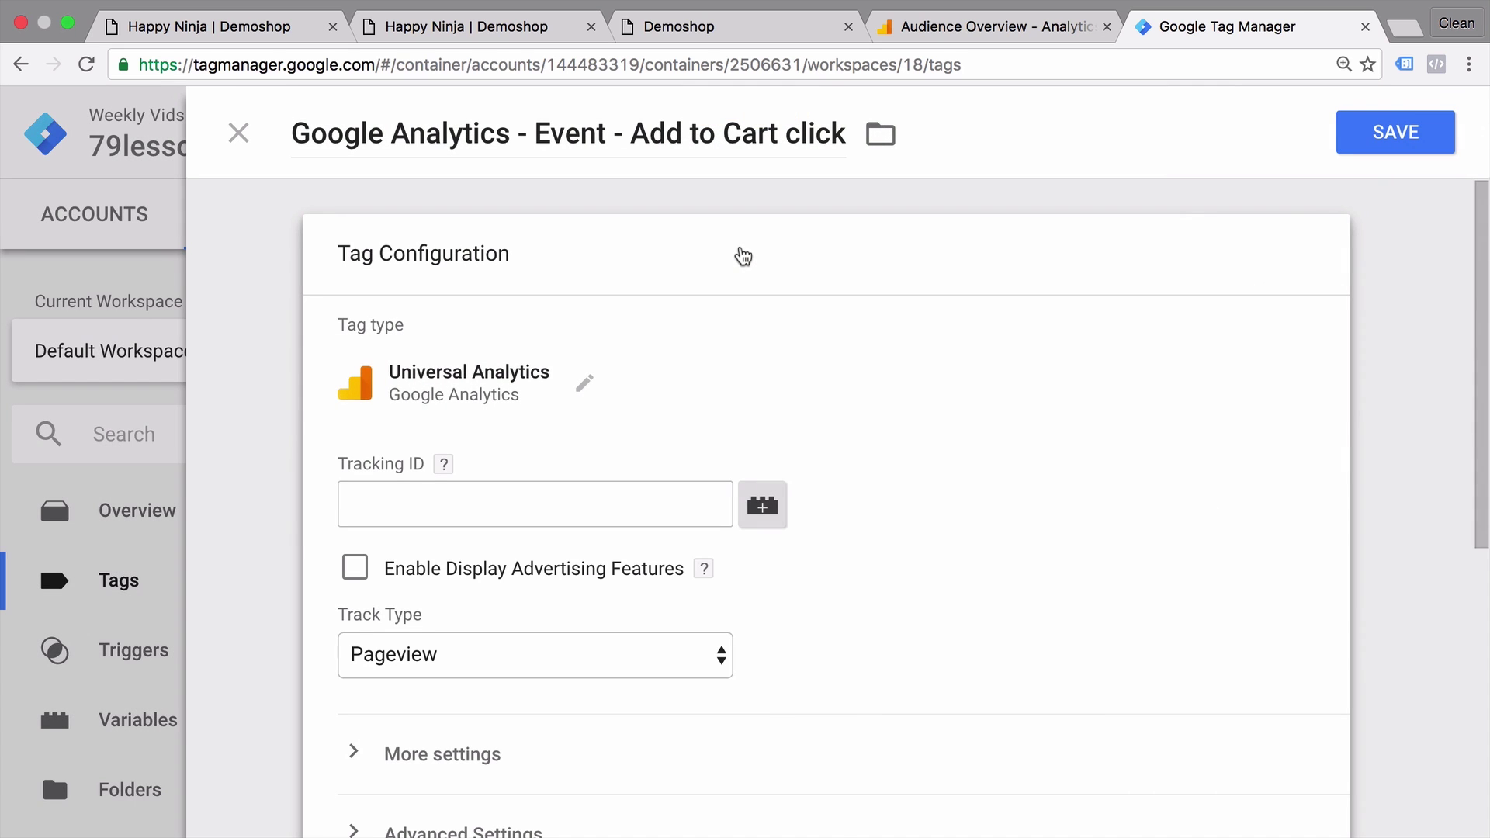
click(925, 28)
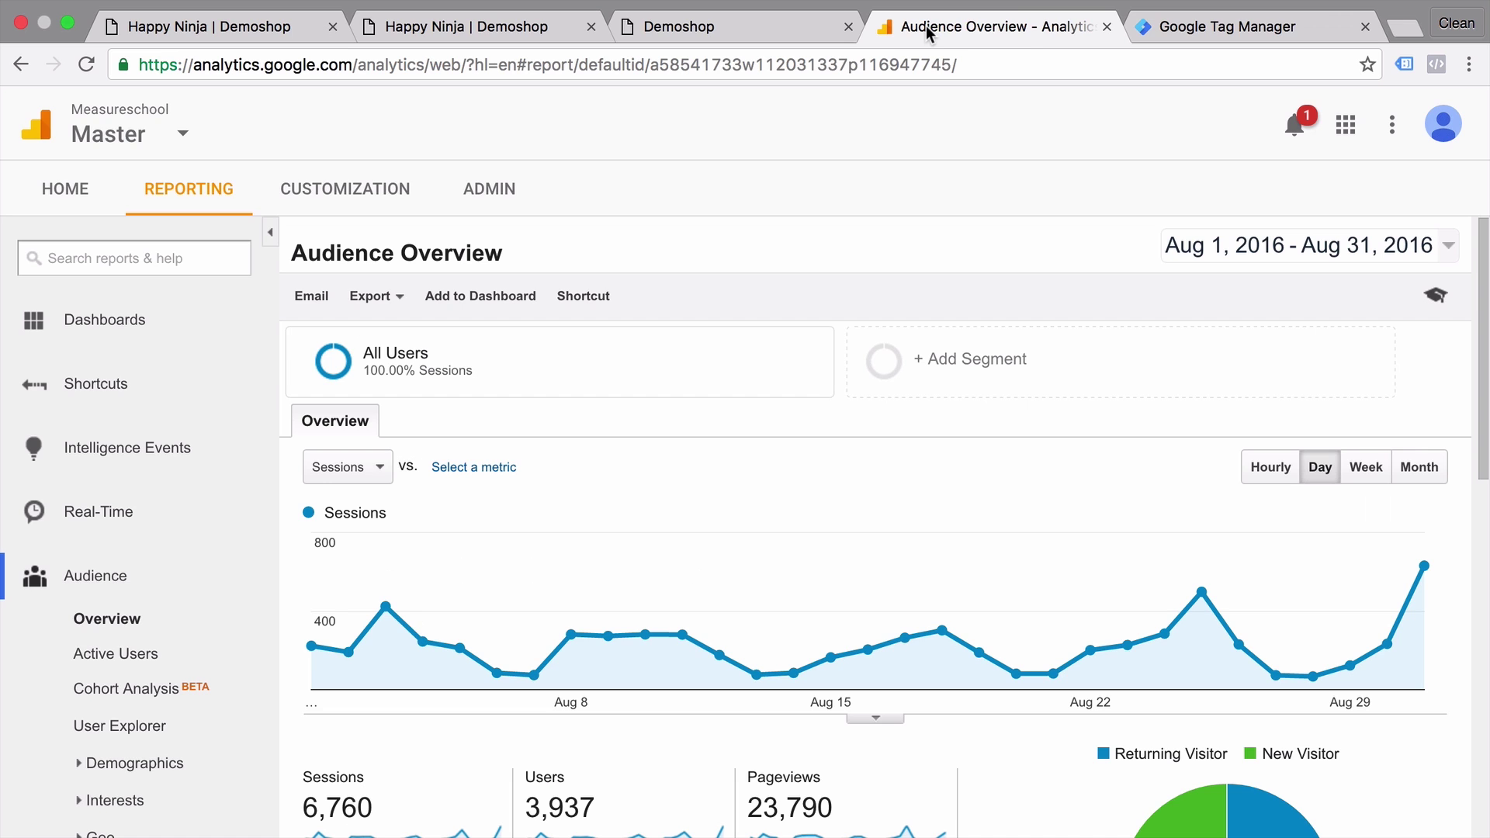
Open Admin > Tracking Info > Tracking Code and select the property's full tracking ID
click(460, 195)
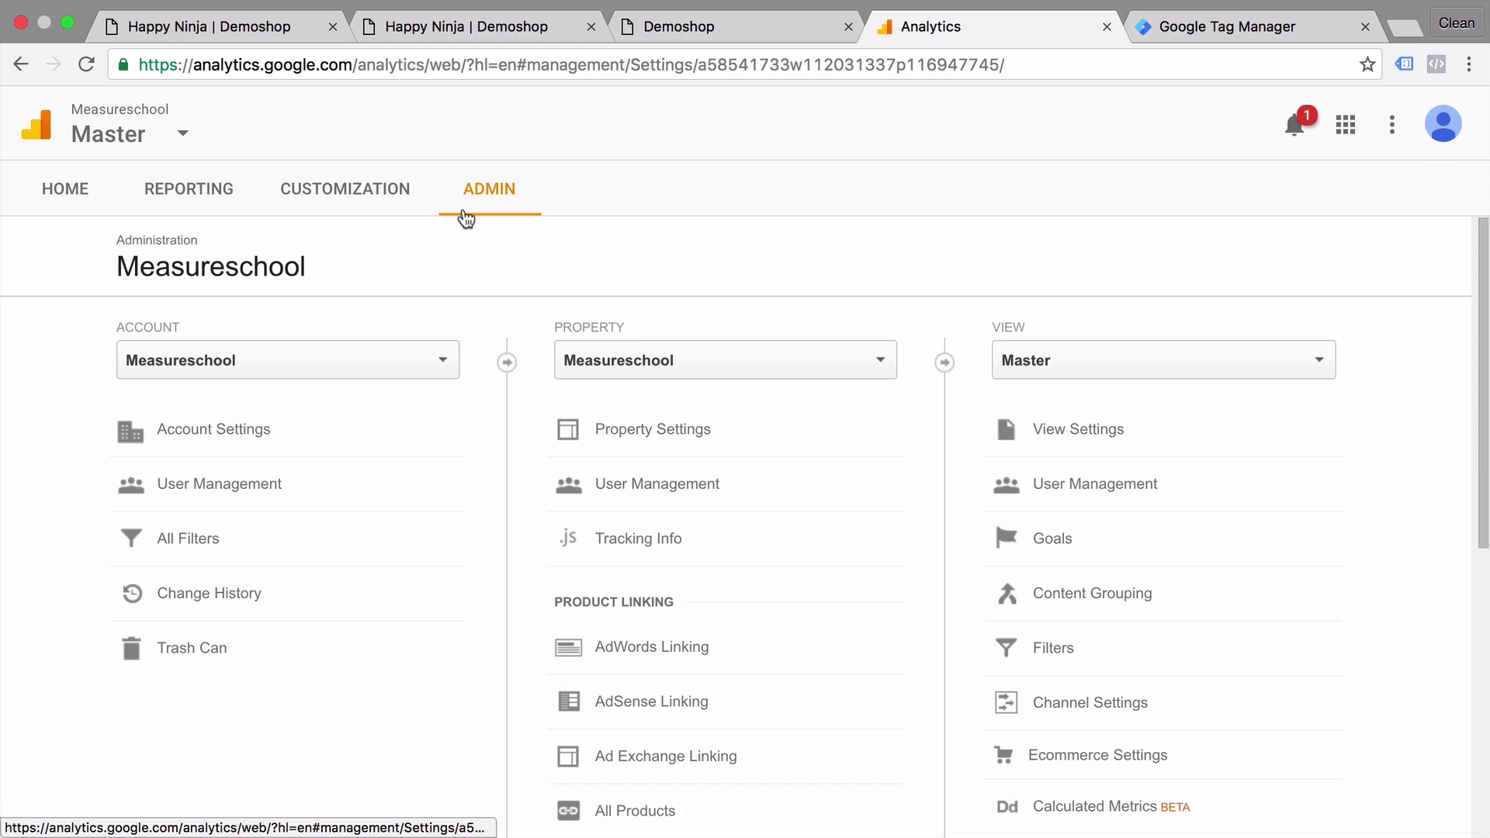
click(642, 545)
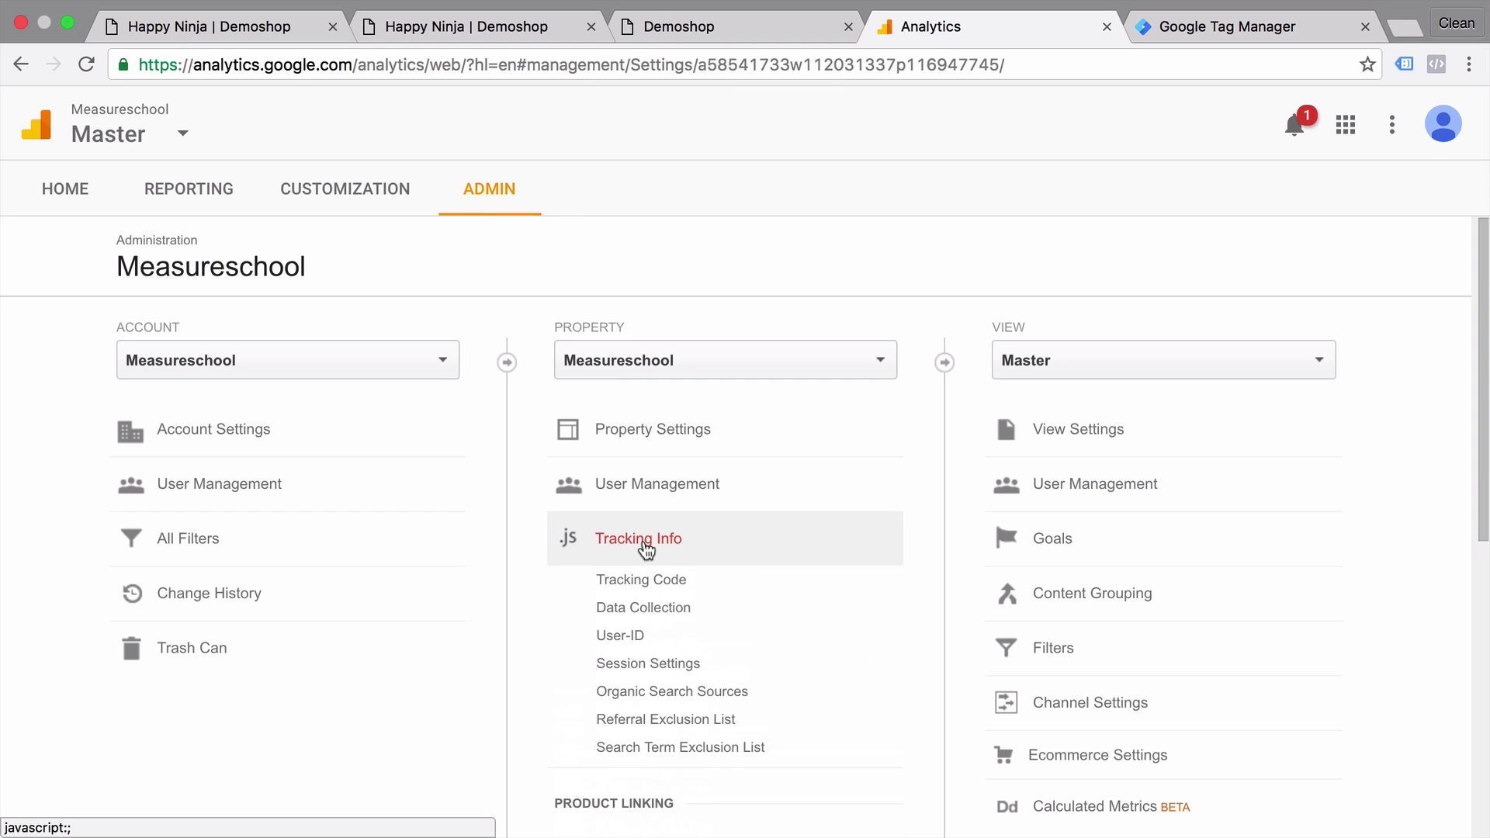
click(639, 595)
double_click(501, 371)
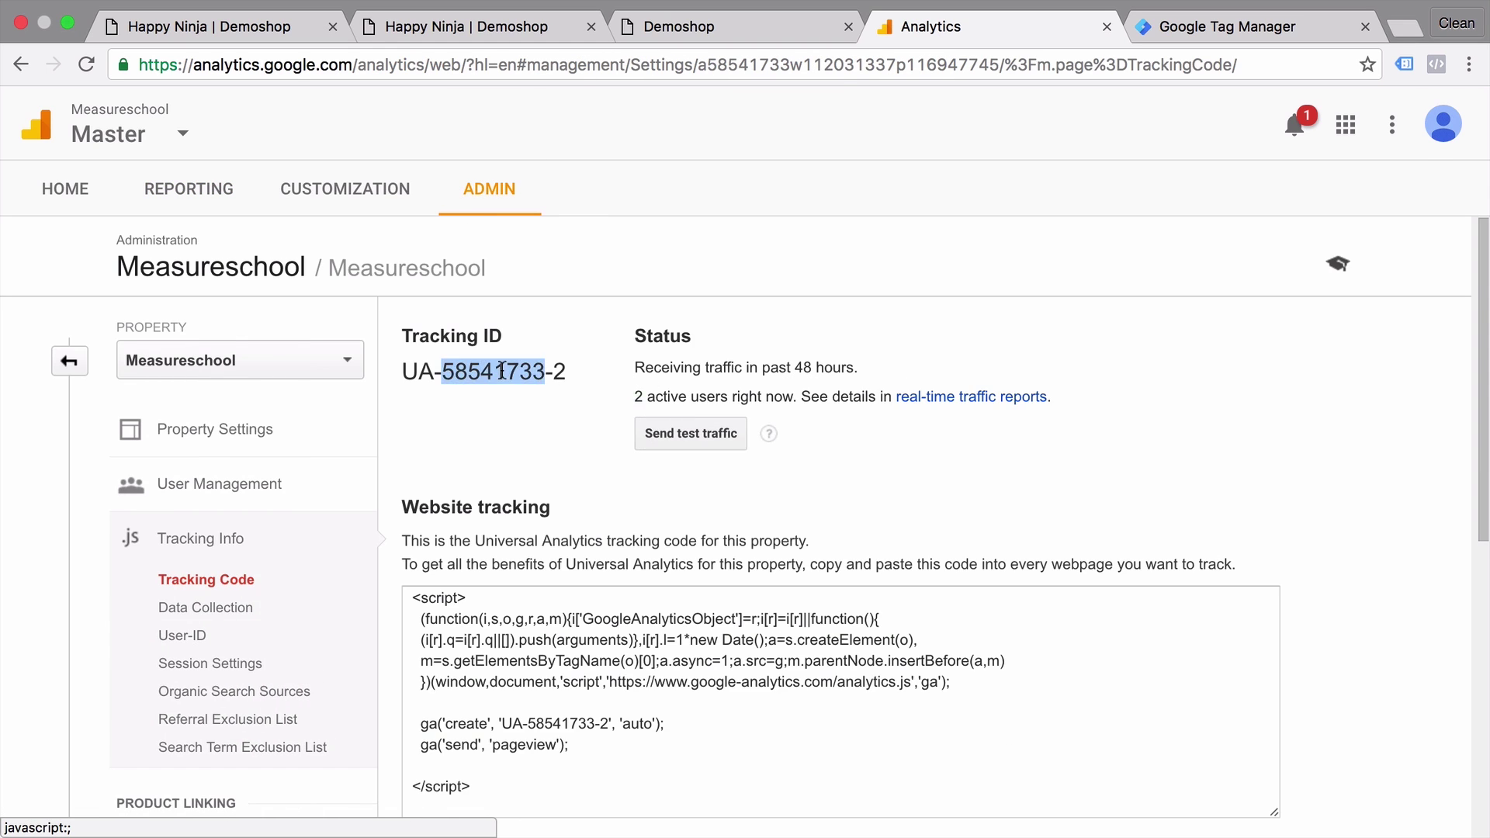
triple_click(501, 371)
key(super+c)
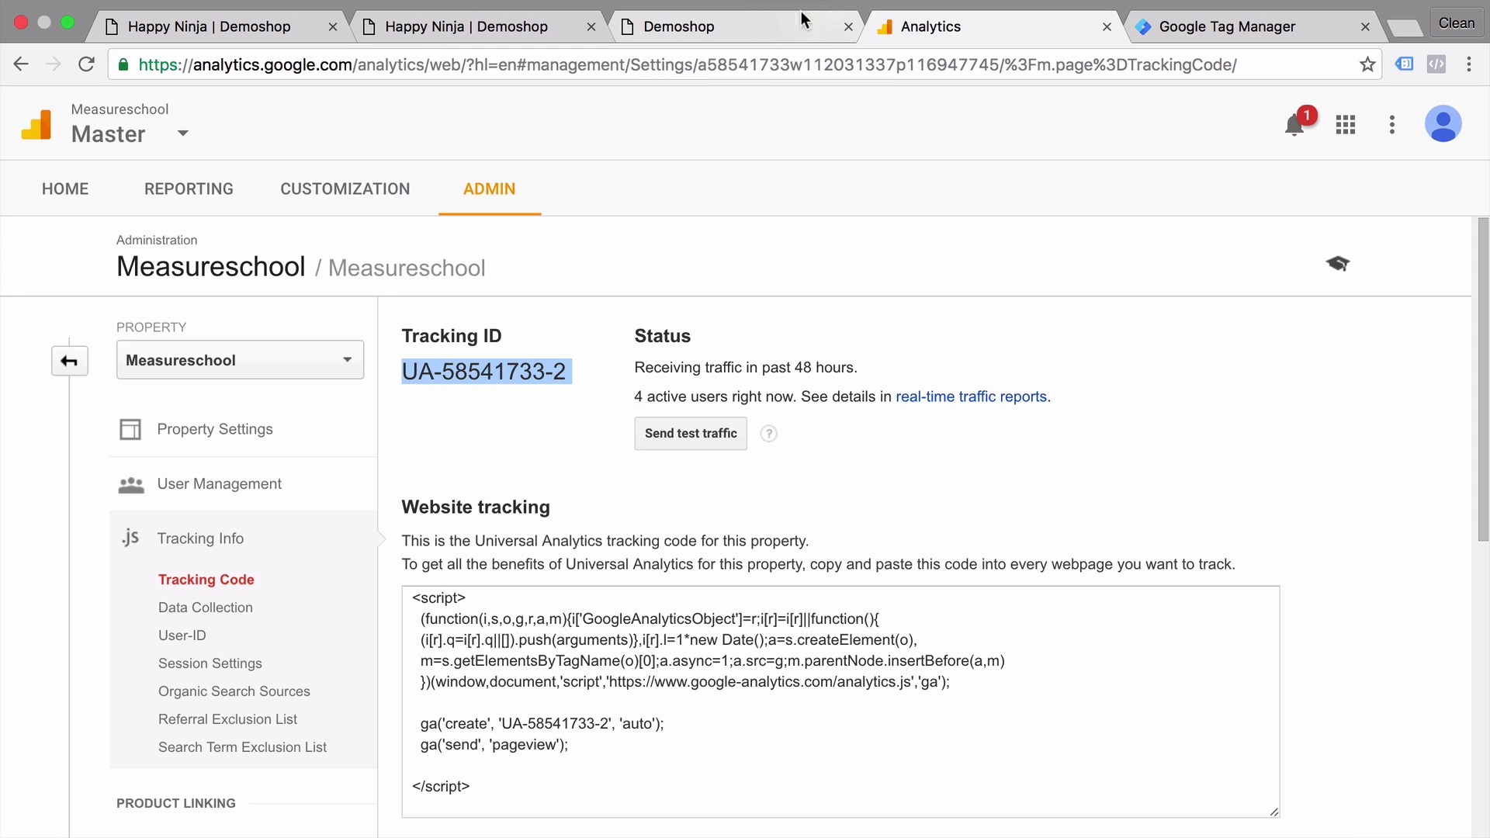
Paste the copied tracking ID into the tag's Tracking ID field
click(1188, 36)
click(592, 498)
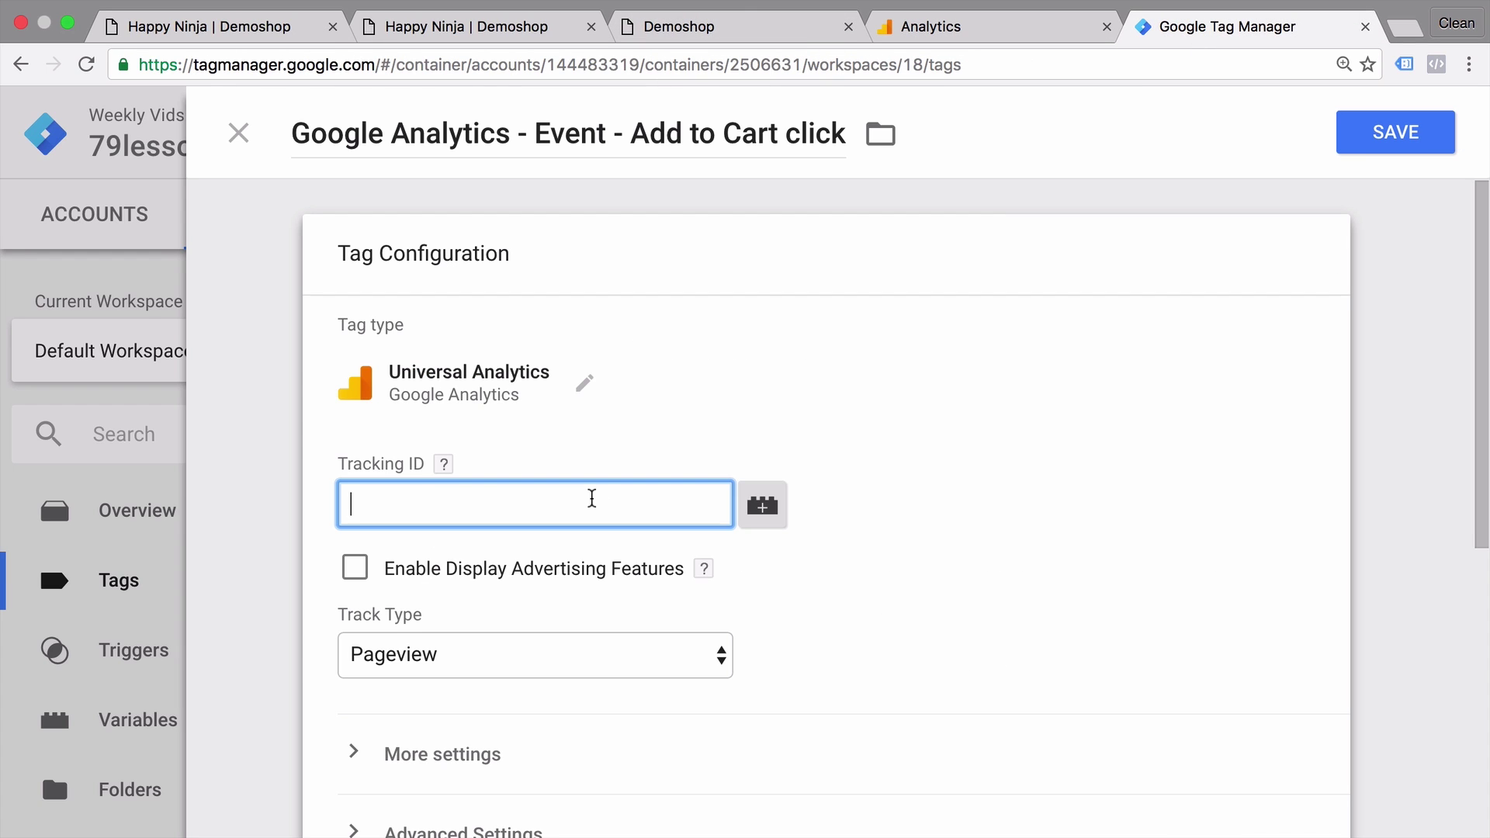
key(super+v)
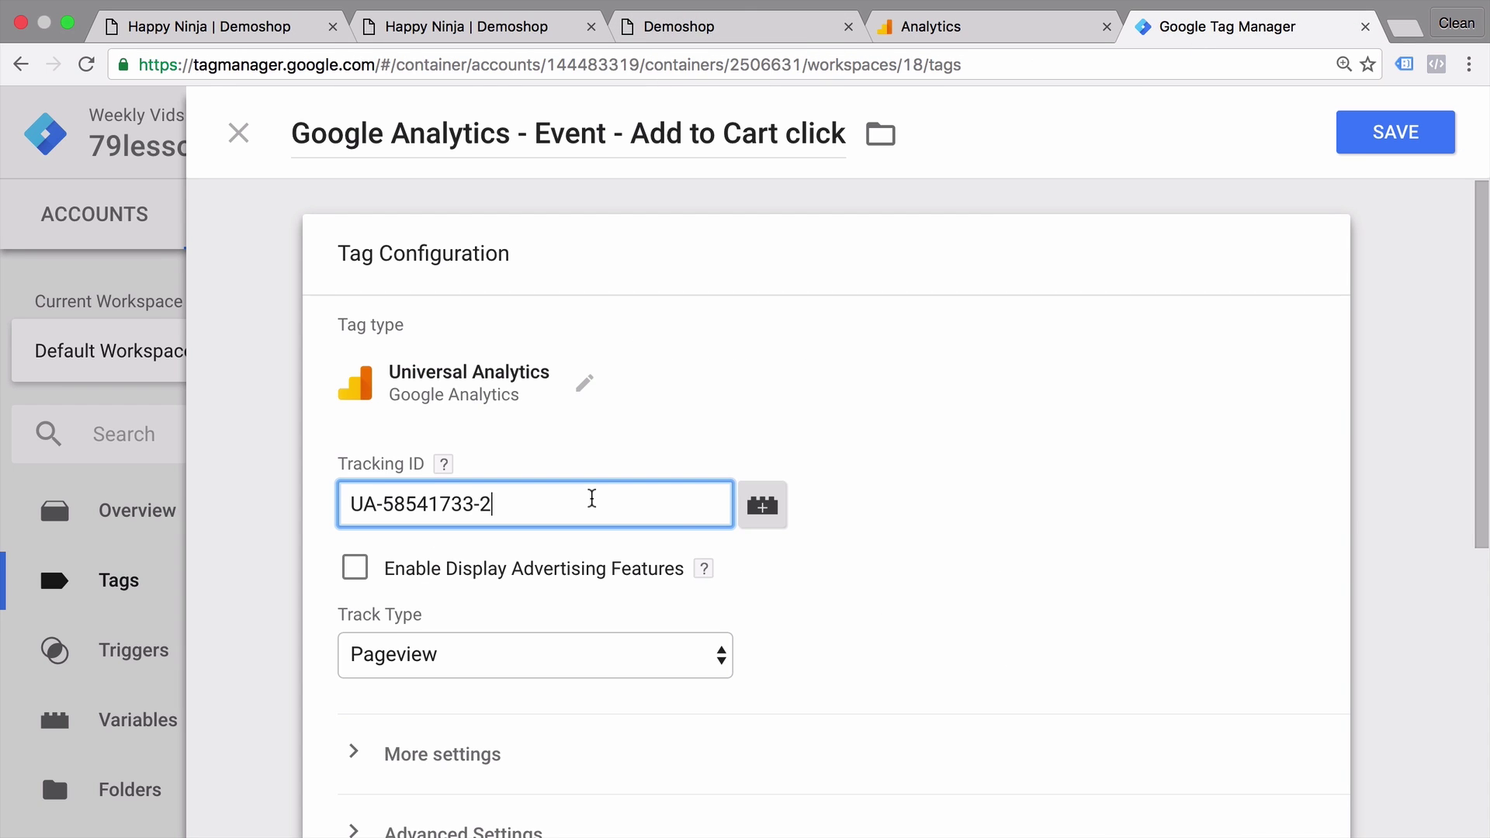
click(766, 588)
scroll(766, 588, down, 2)
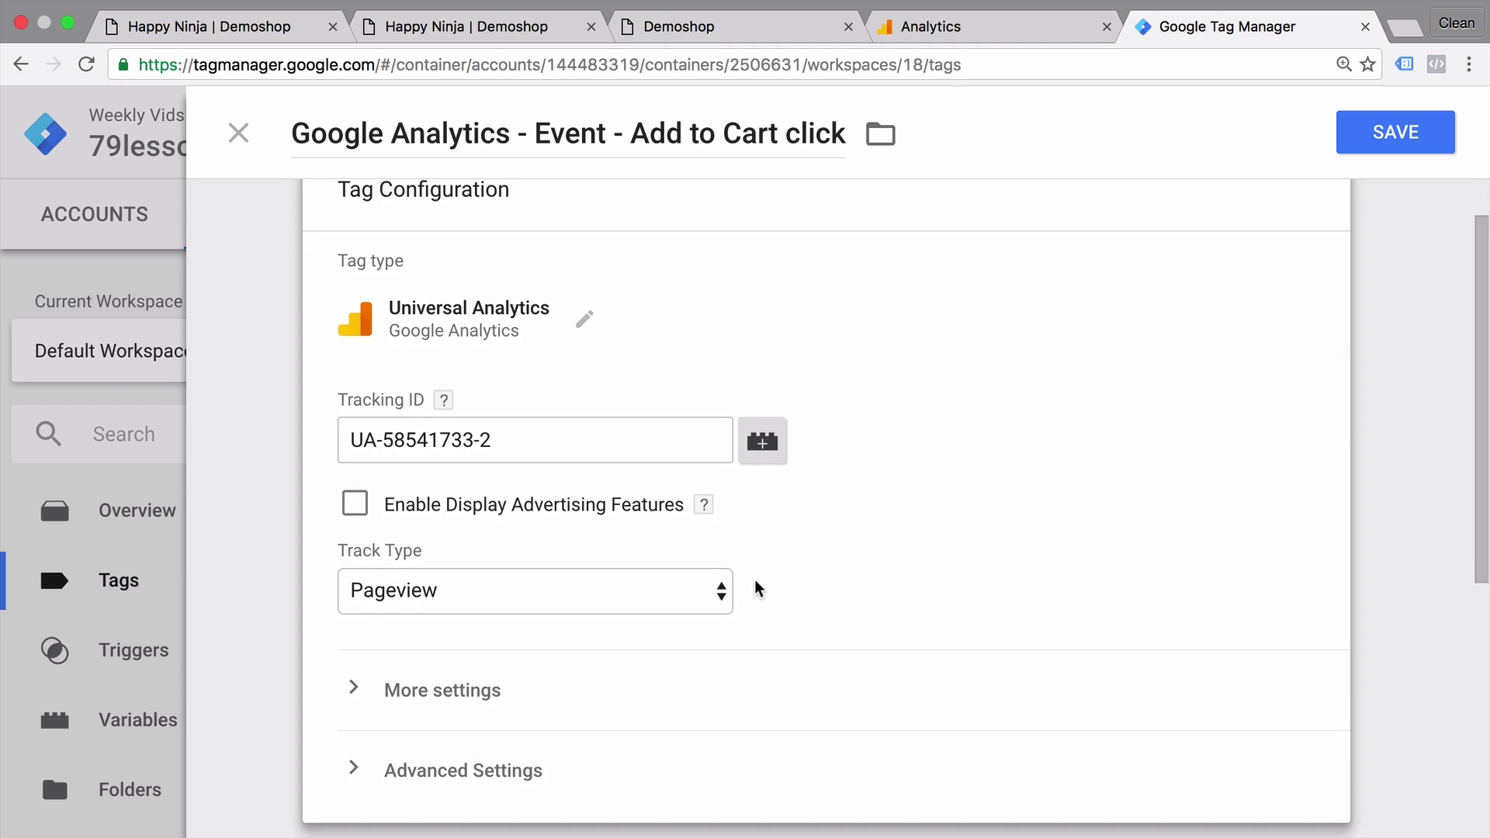
scroll(758, 588, up, 1)
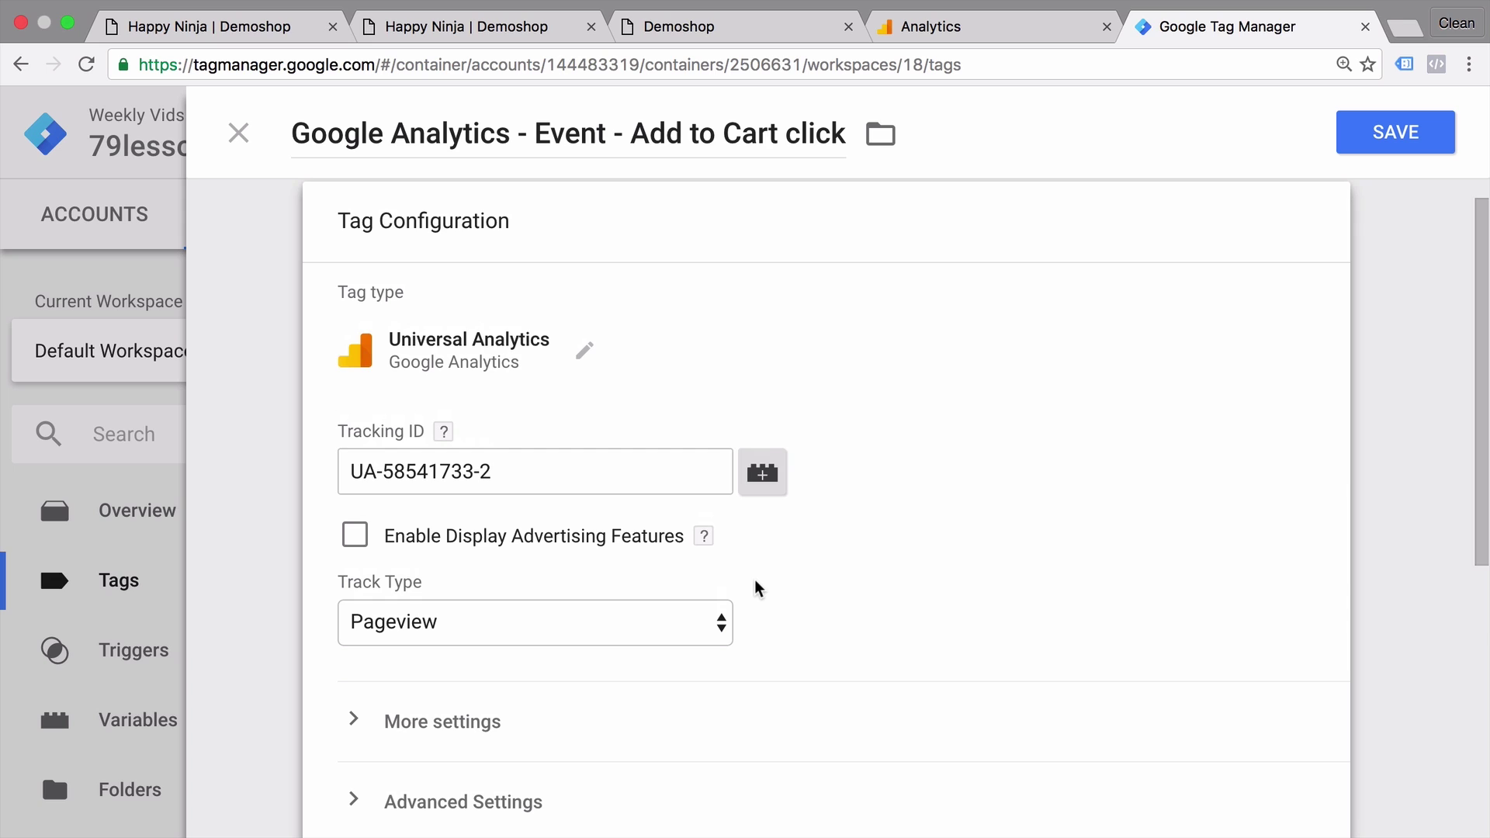
Set Track Type to Event with Category 'Product' and Action 'Add to Cart Clicks'
click(641, 626)
click(619, 650)
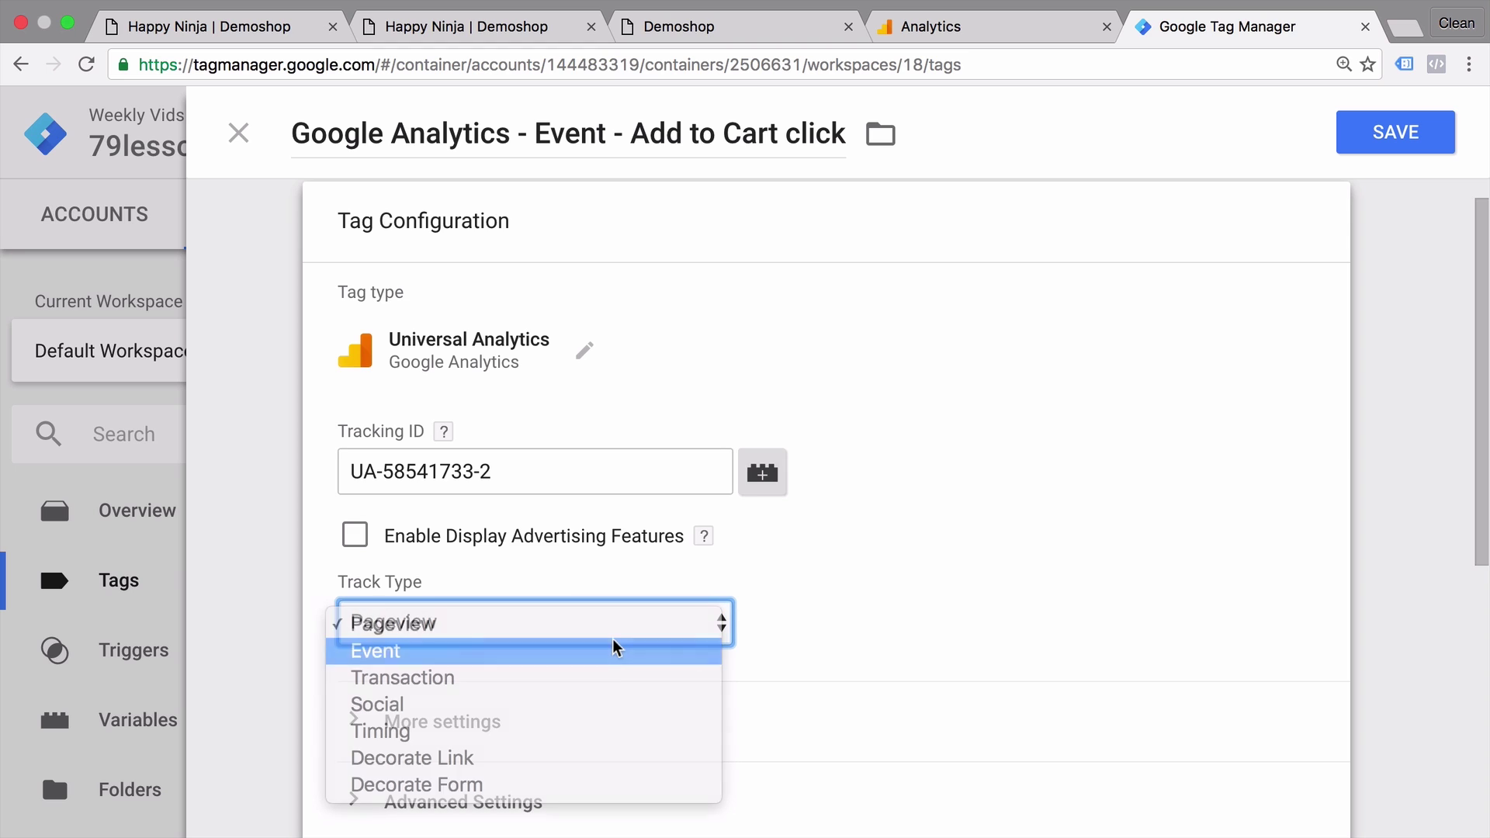
scroll(810, 664, down, 3)
scroll(811, 663, down, 3)
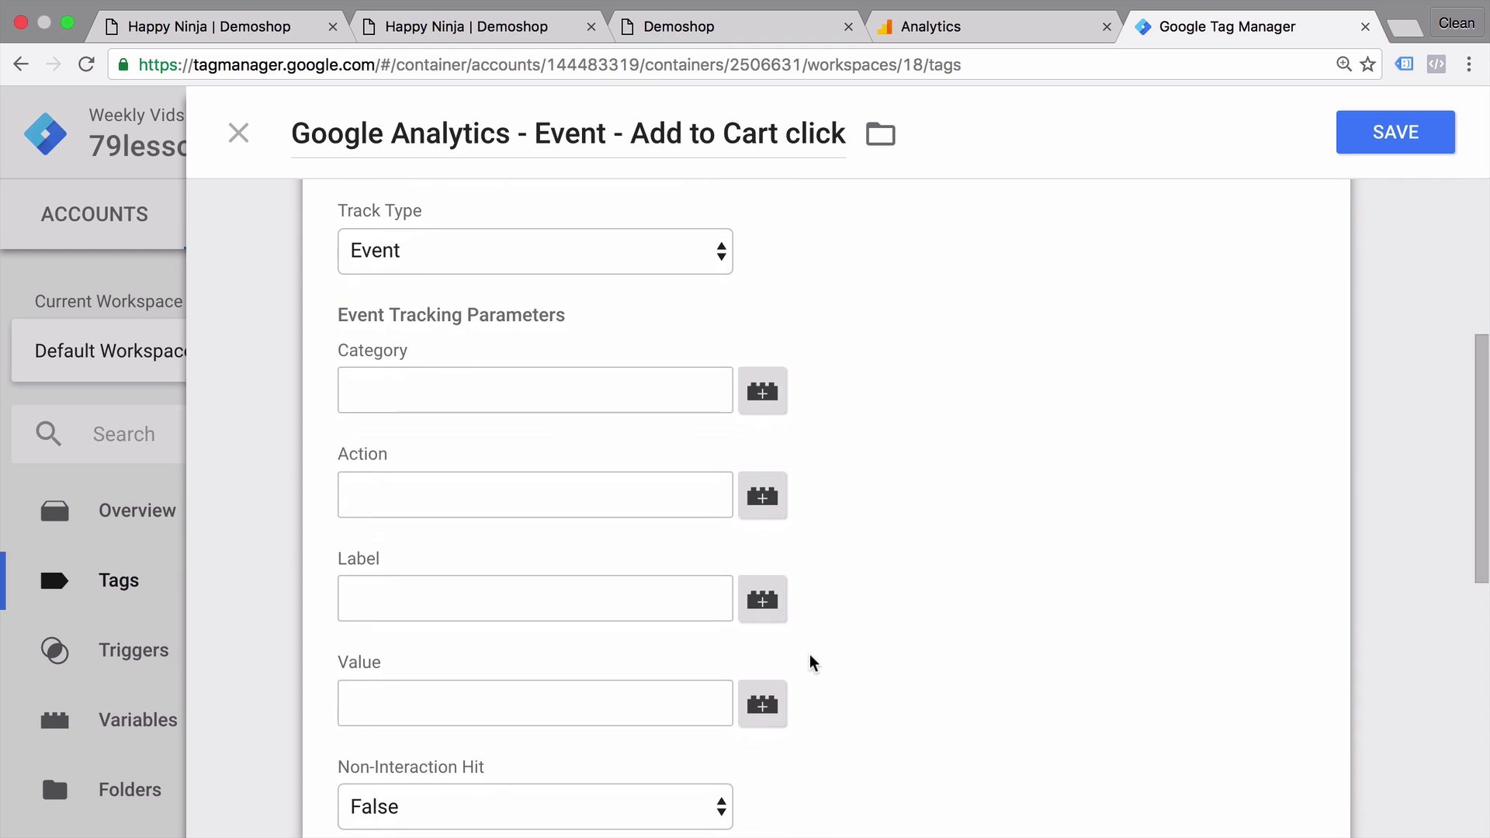
click(376, 379)
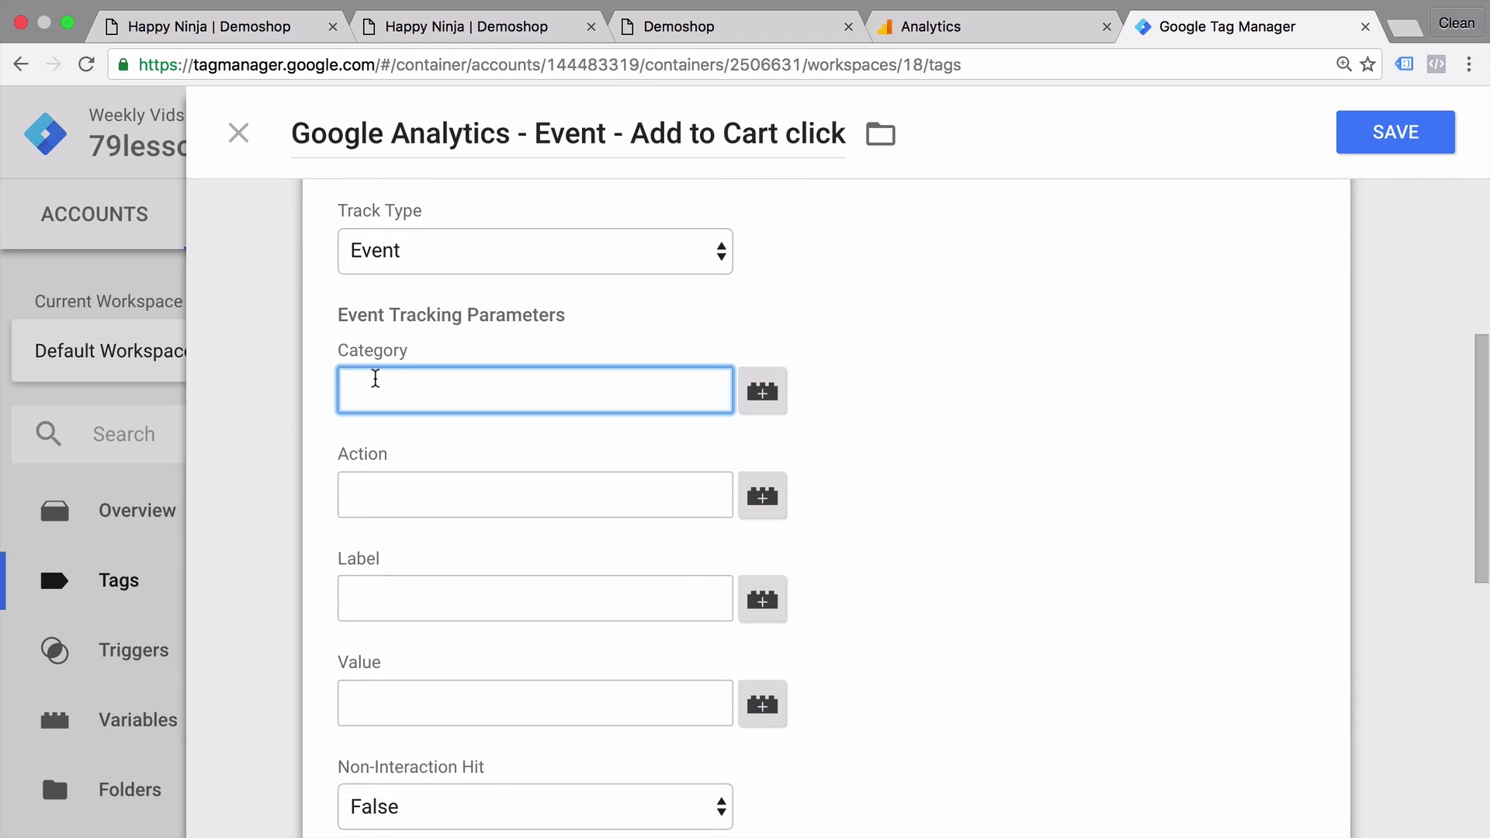
text(Product)
key(Tab)
key(Tab)
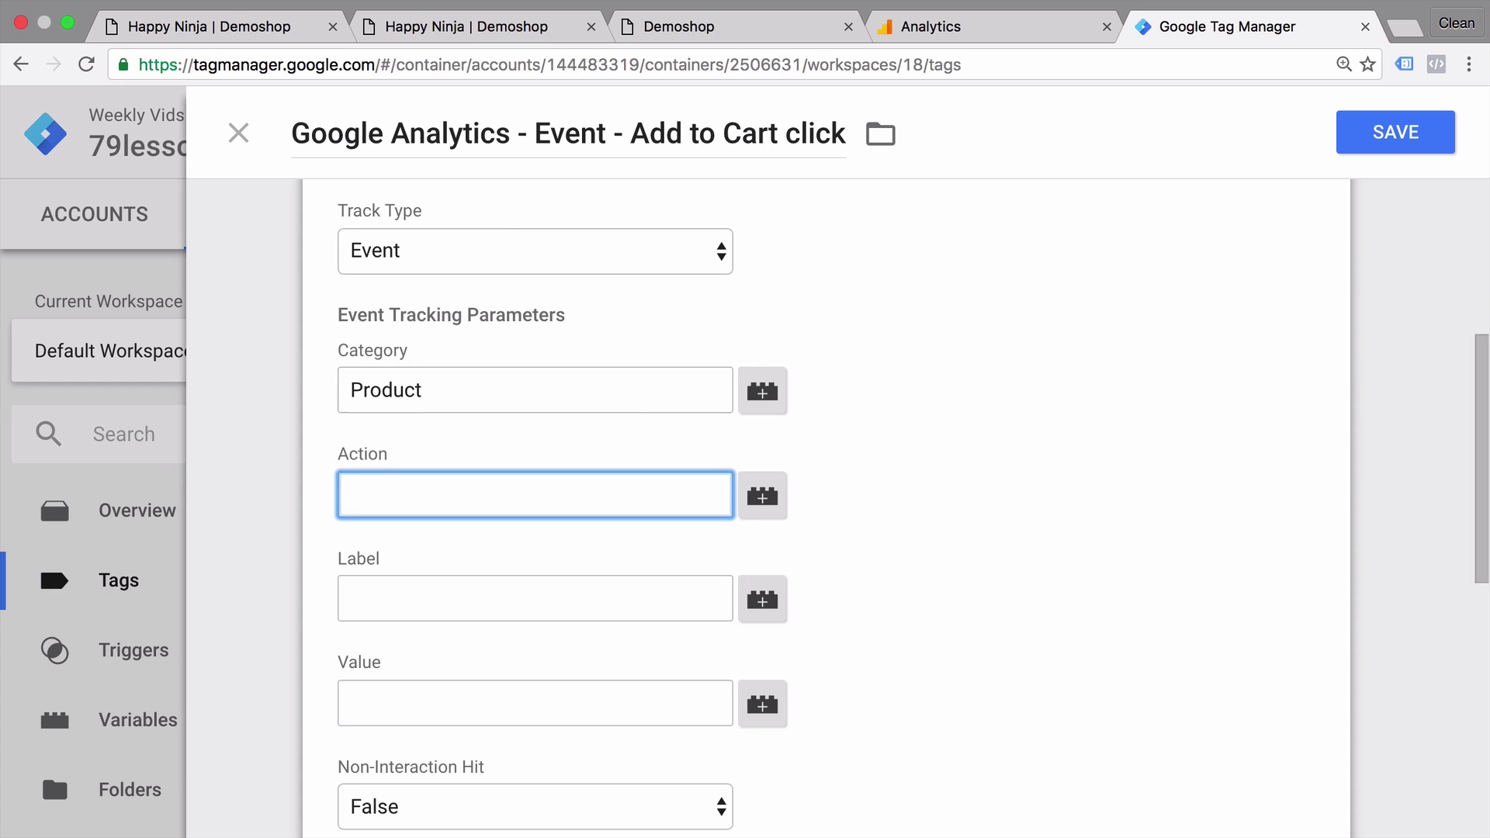
text(Add to Cart Clicks)
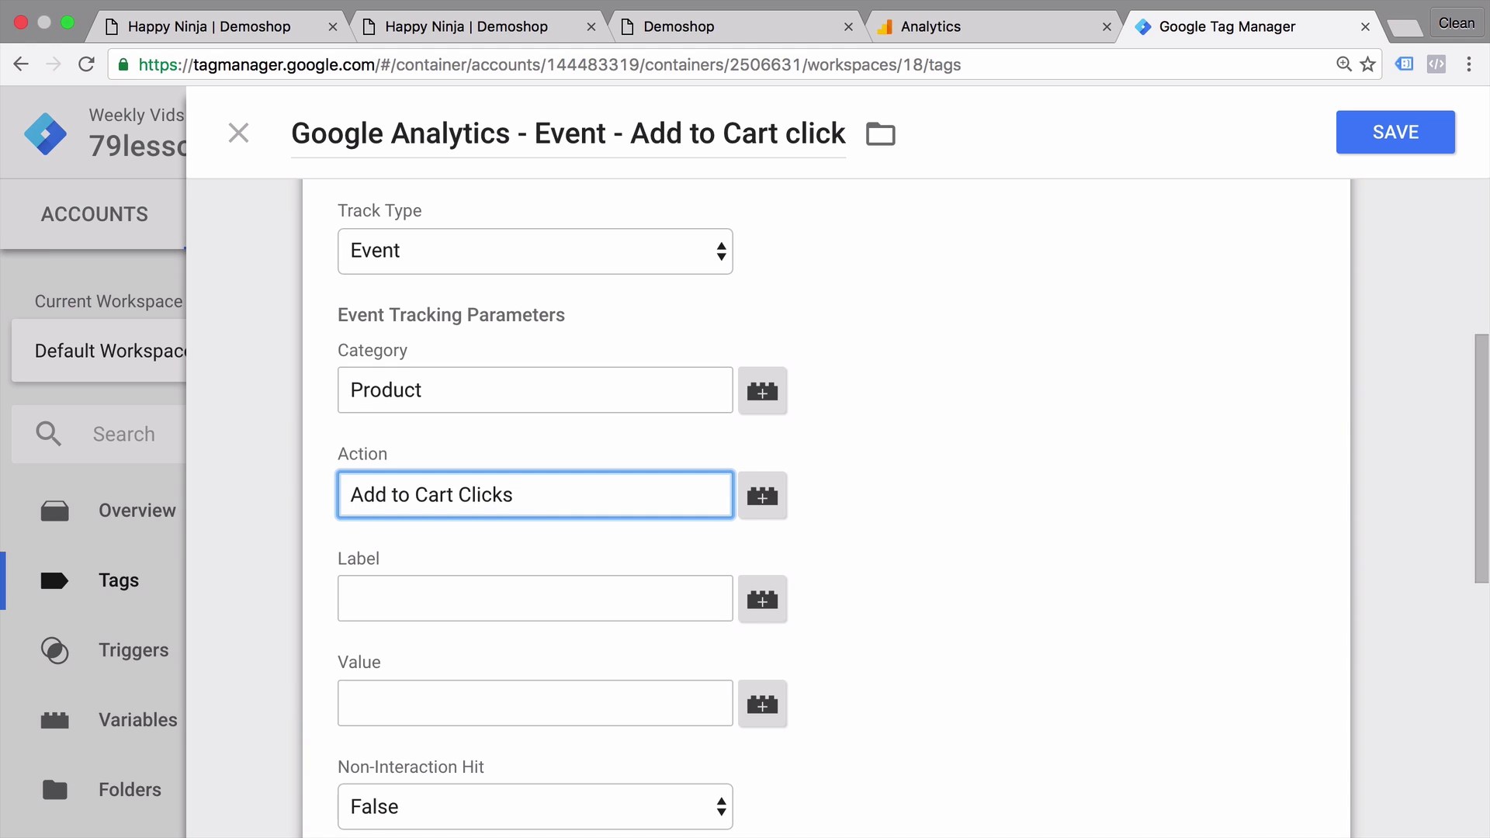
click(915, 565)
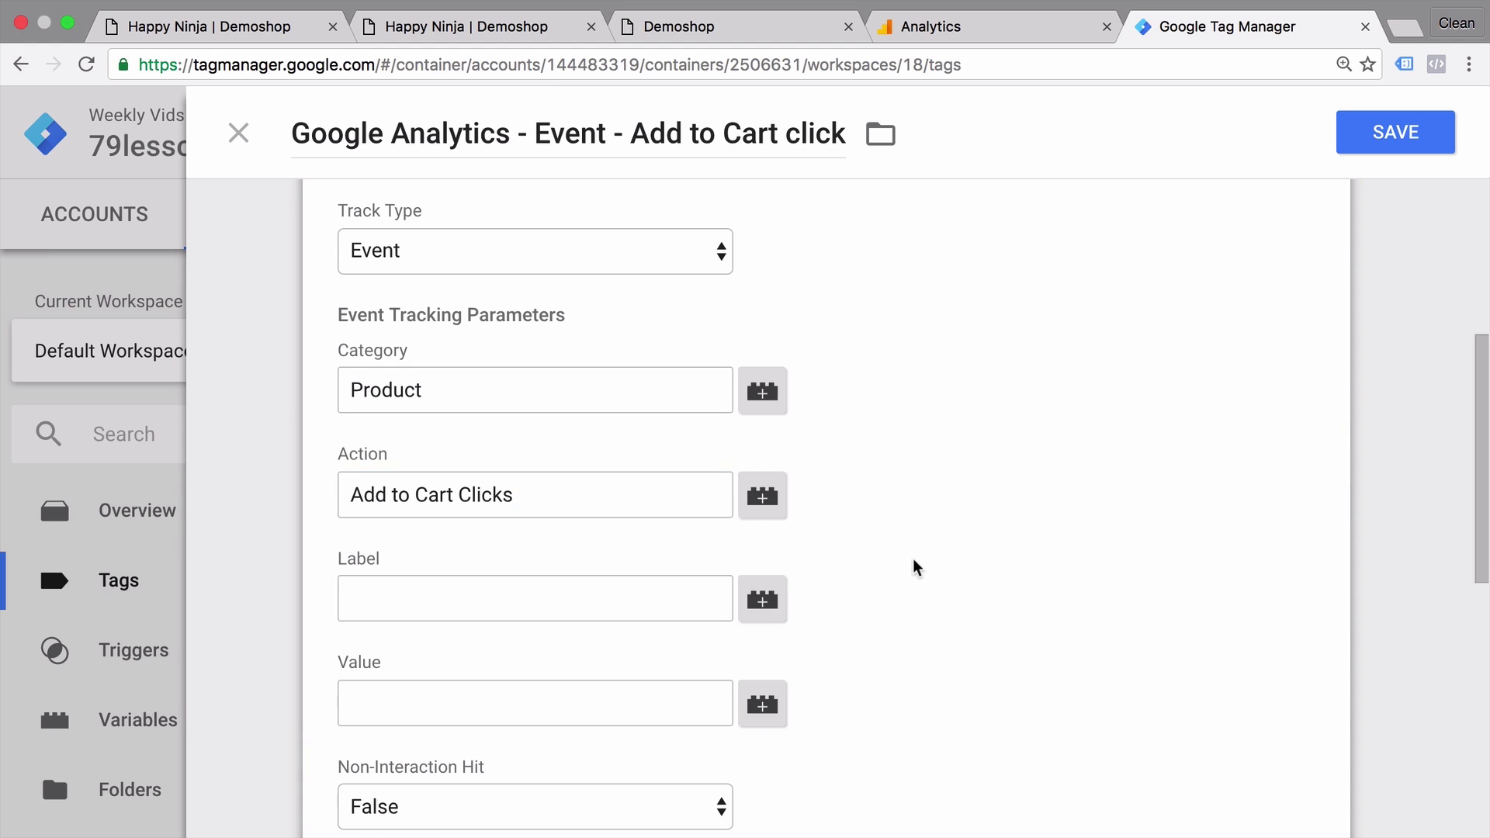
scroll(915, 568, down, 6)
scroll(916, 569, down, 3)
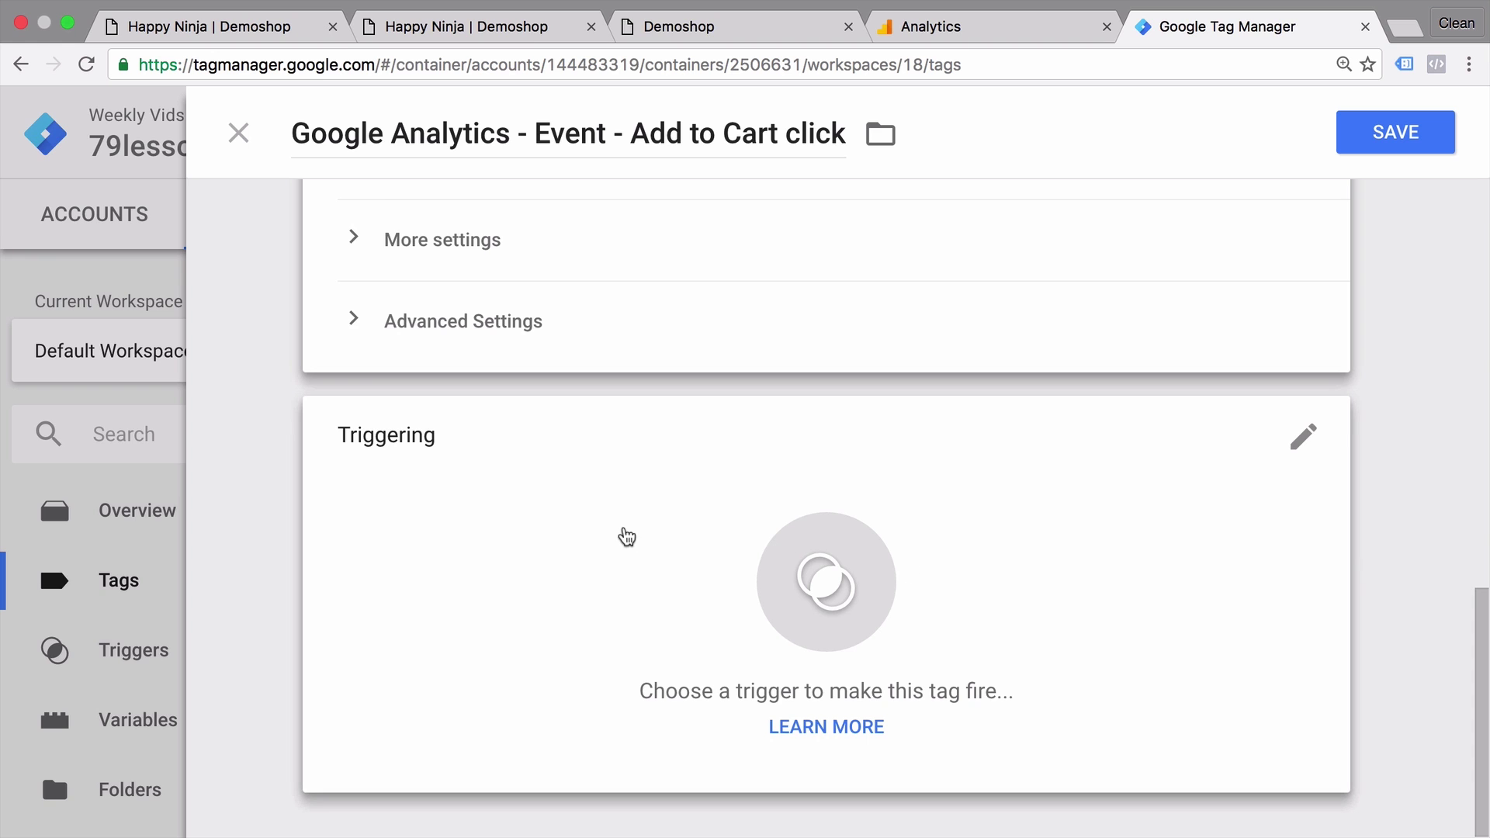
Fire the event tag on 'click - Add to Cart click', save it, and refresh the preview
click(627, 536)
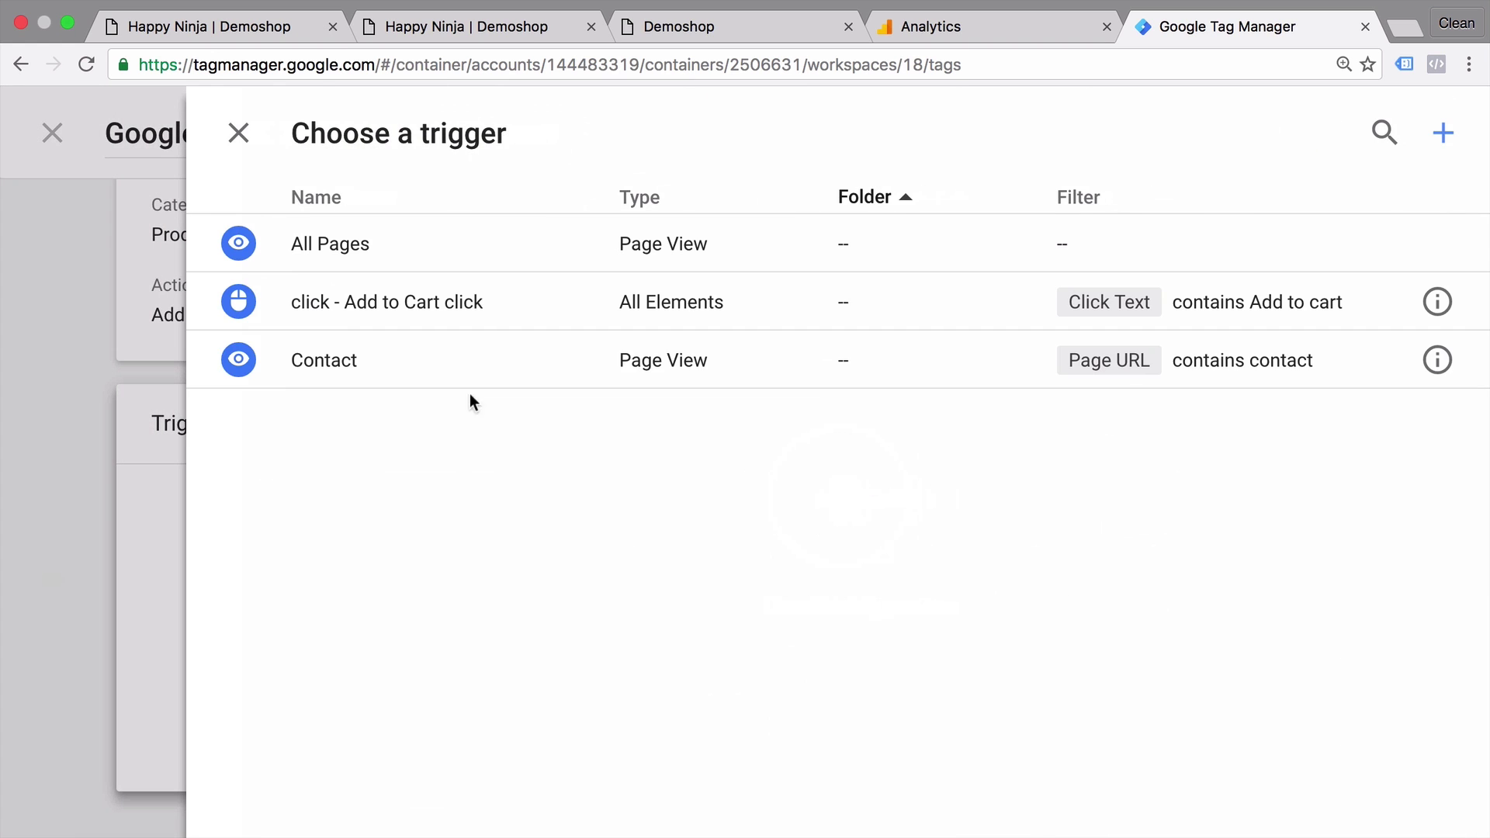
click(335, 314)
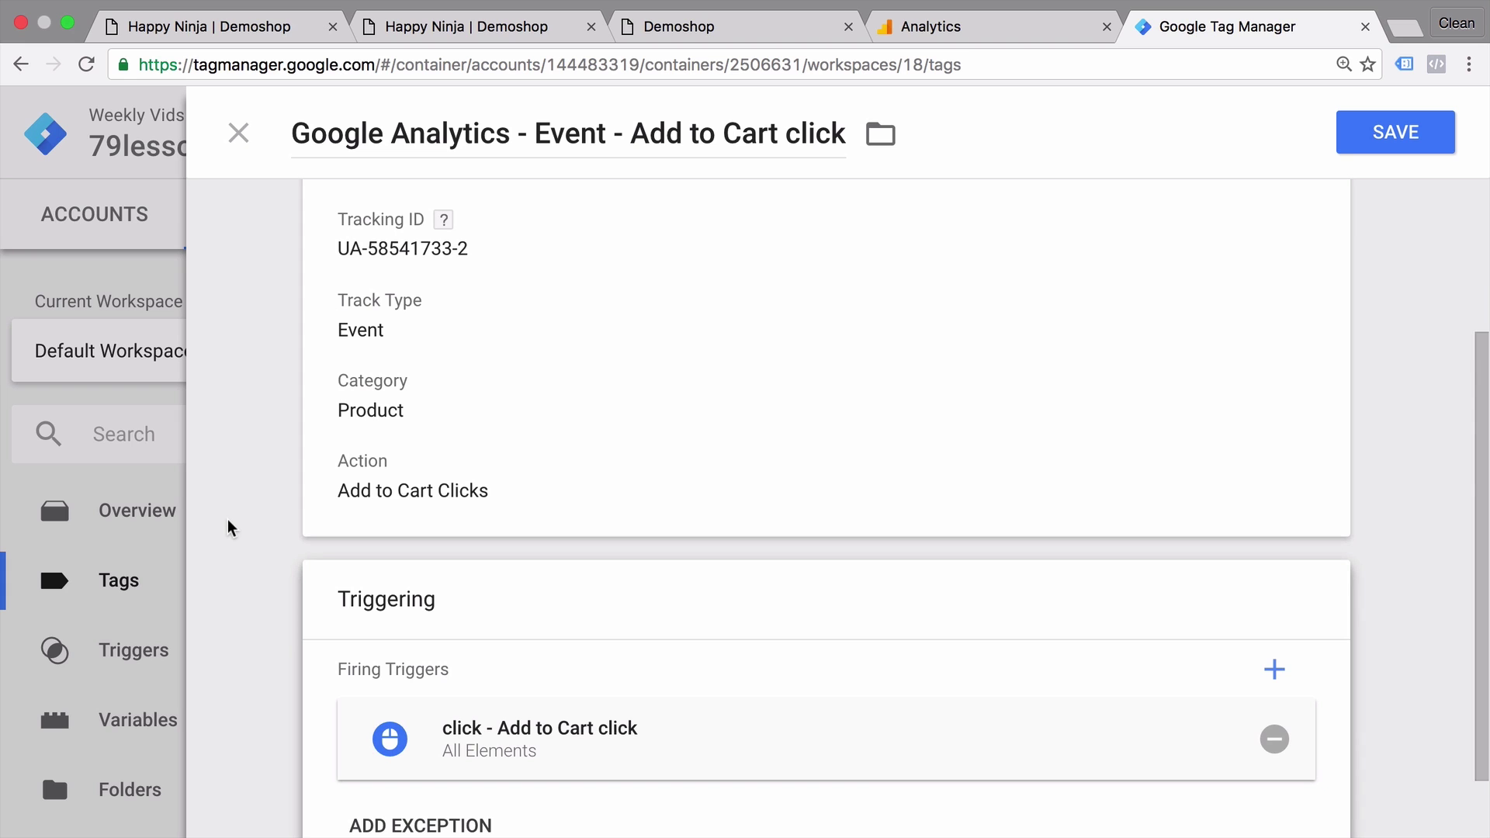
click(1401, 126)
click(1401, 127)
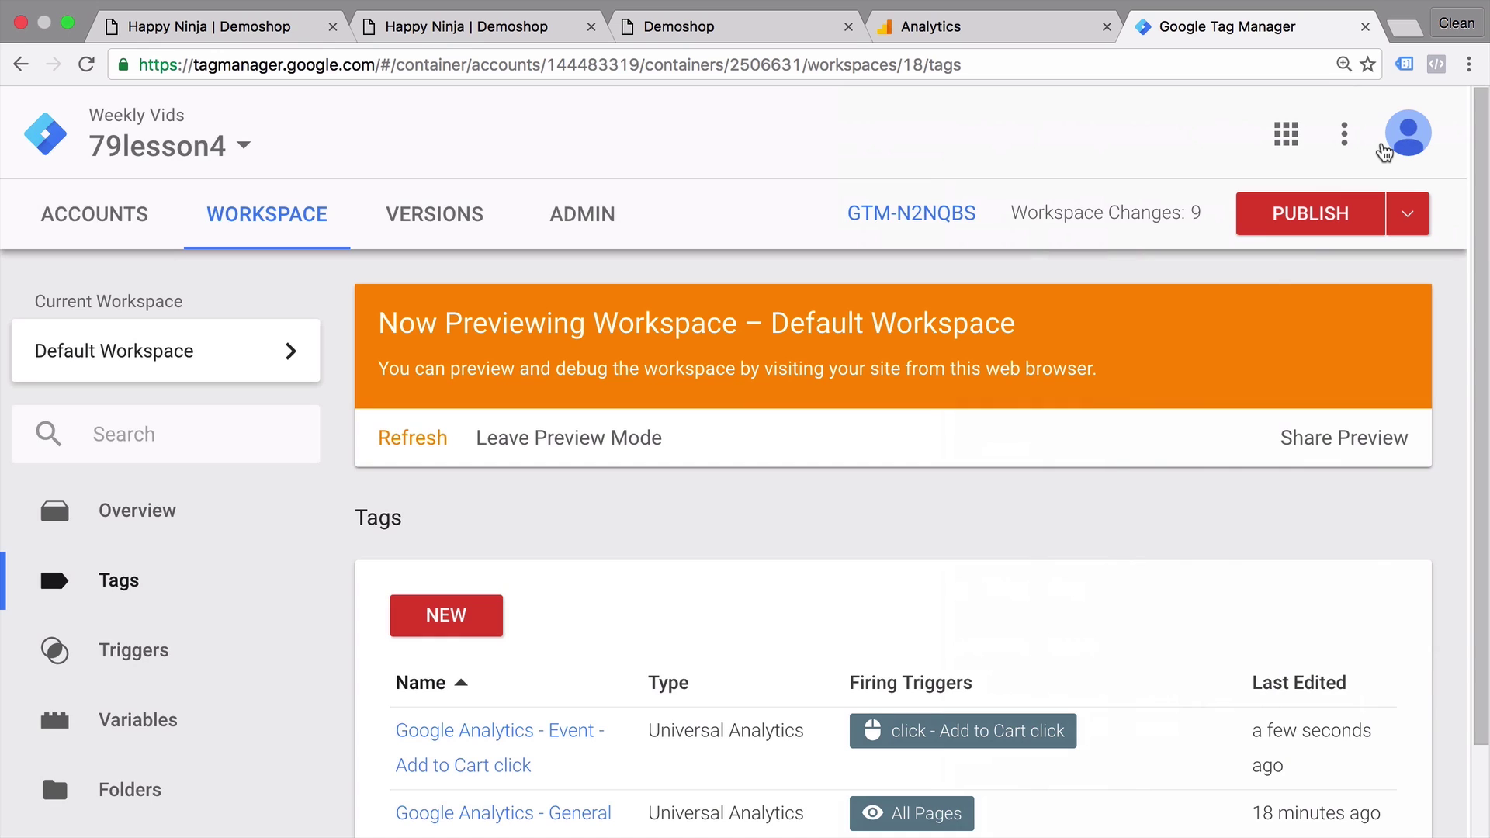
click(395, 439)
Switch to the Happy Ninja page and close the two extra Demoshop tabs
click(226, 30)
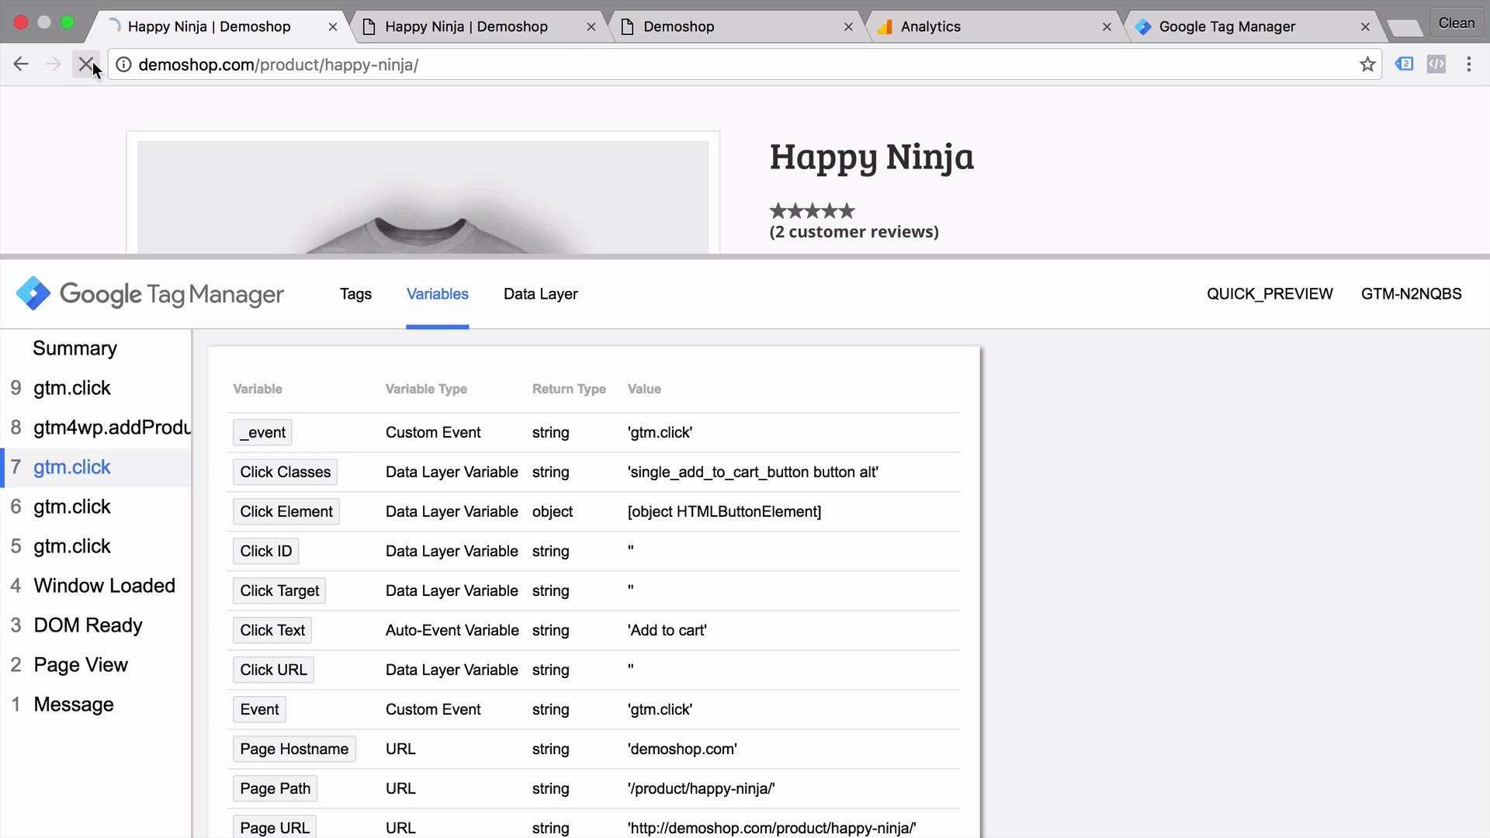
middle_click(449, 35)
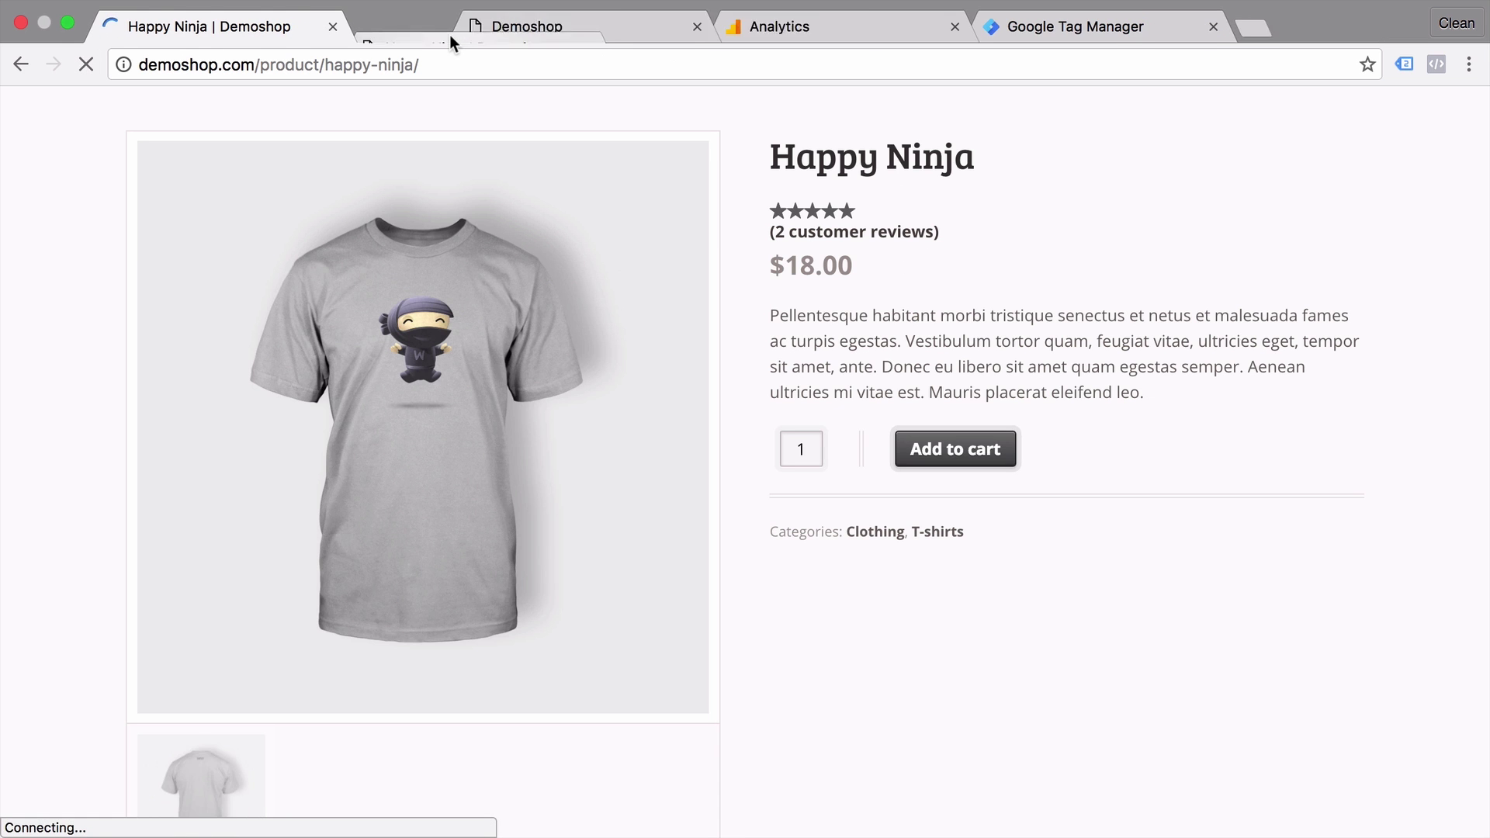
middle_click(450, 35)
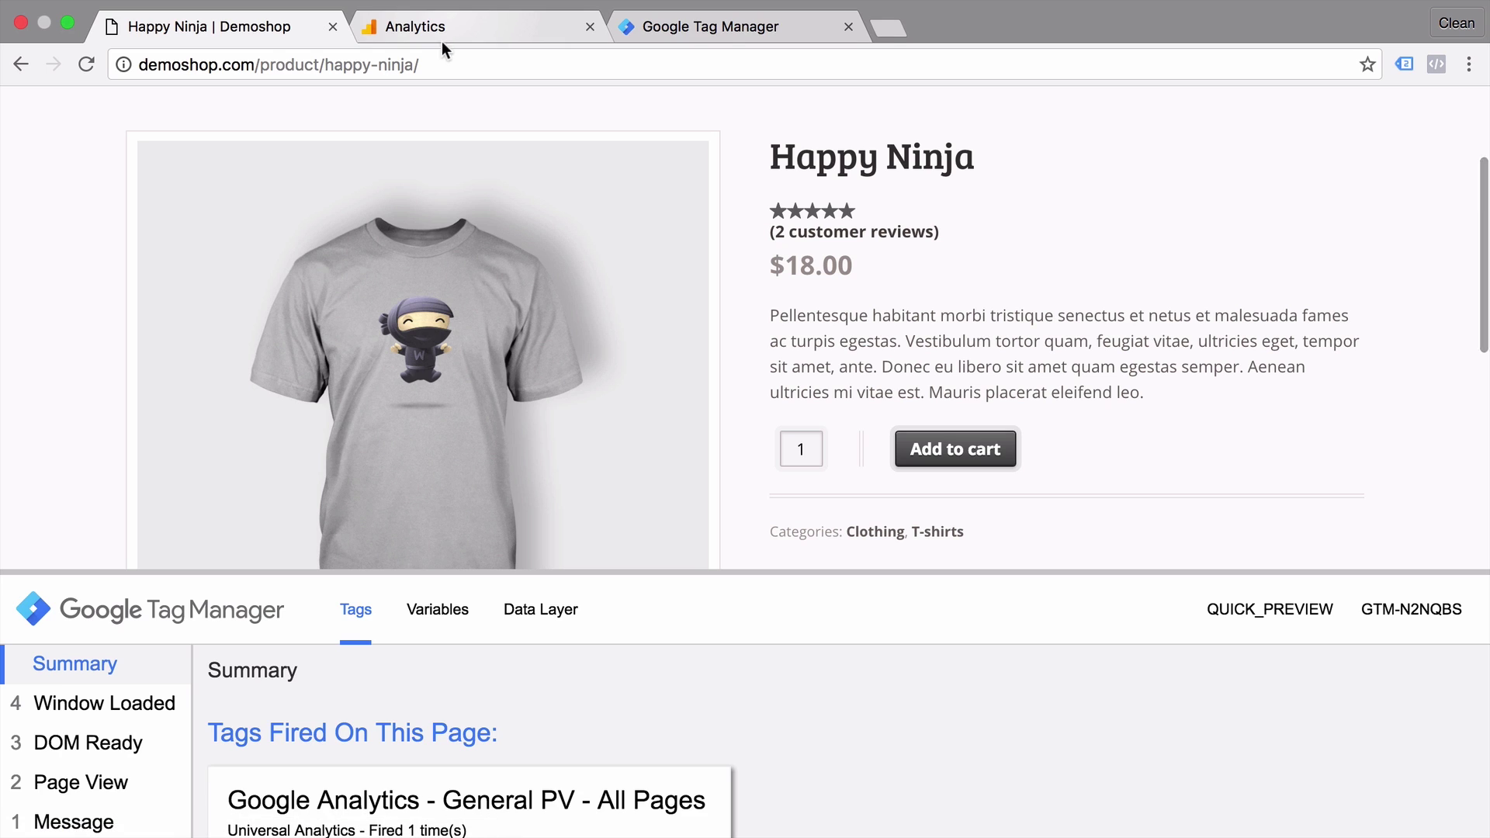
scroll(373, 112, up, 3)
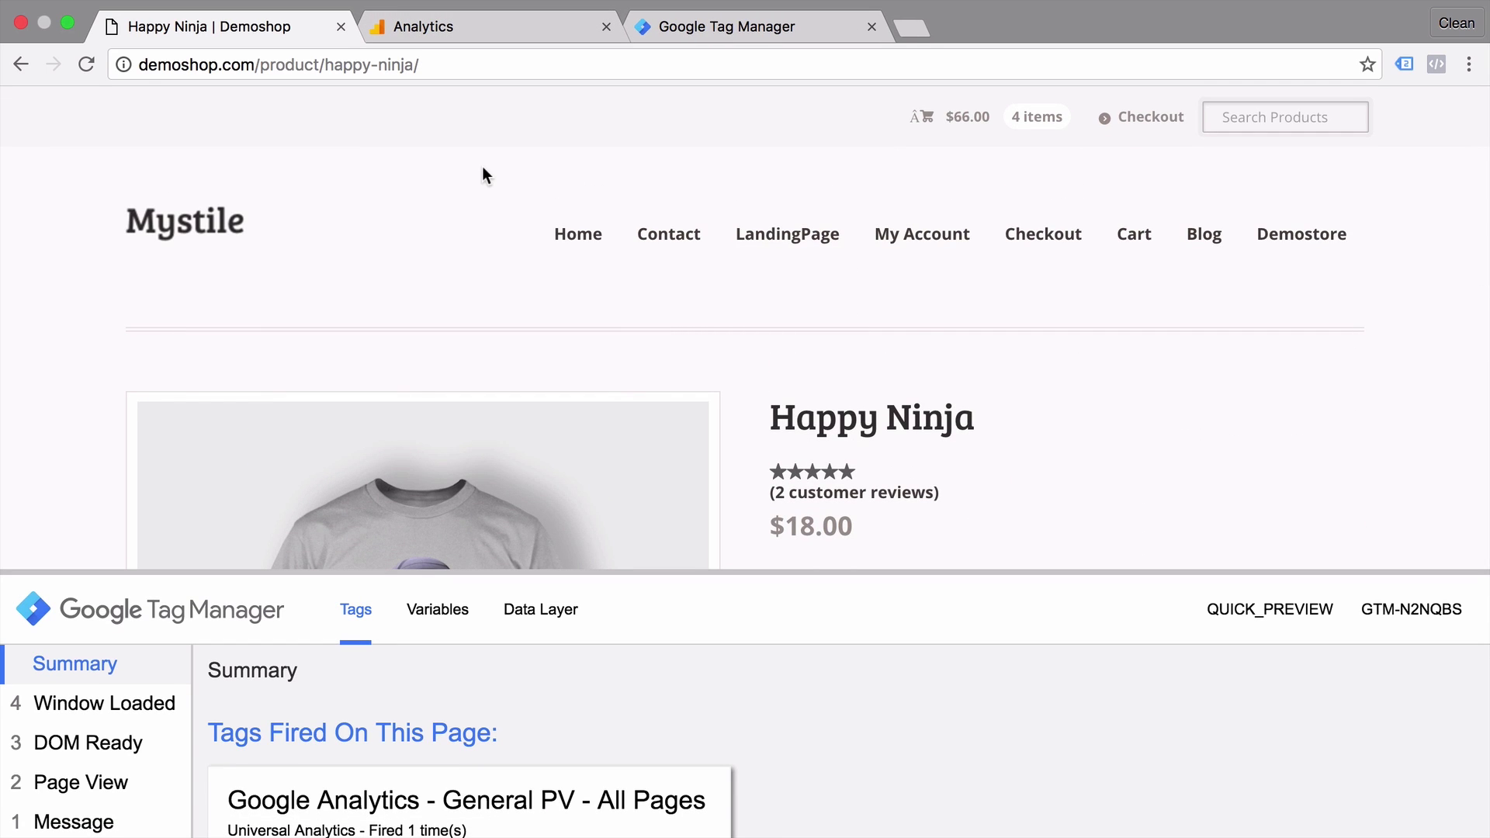
Check a Home link click fires nothing, then confirm the Add to Cart event tag fired
super+click(588, 239)
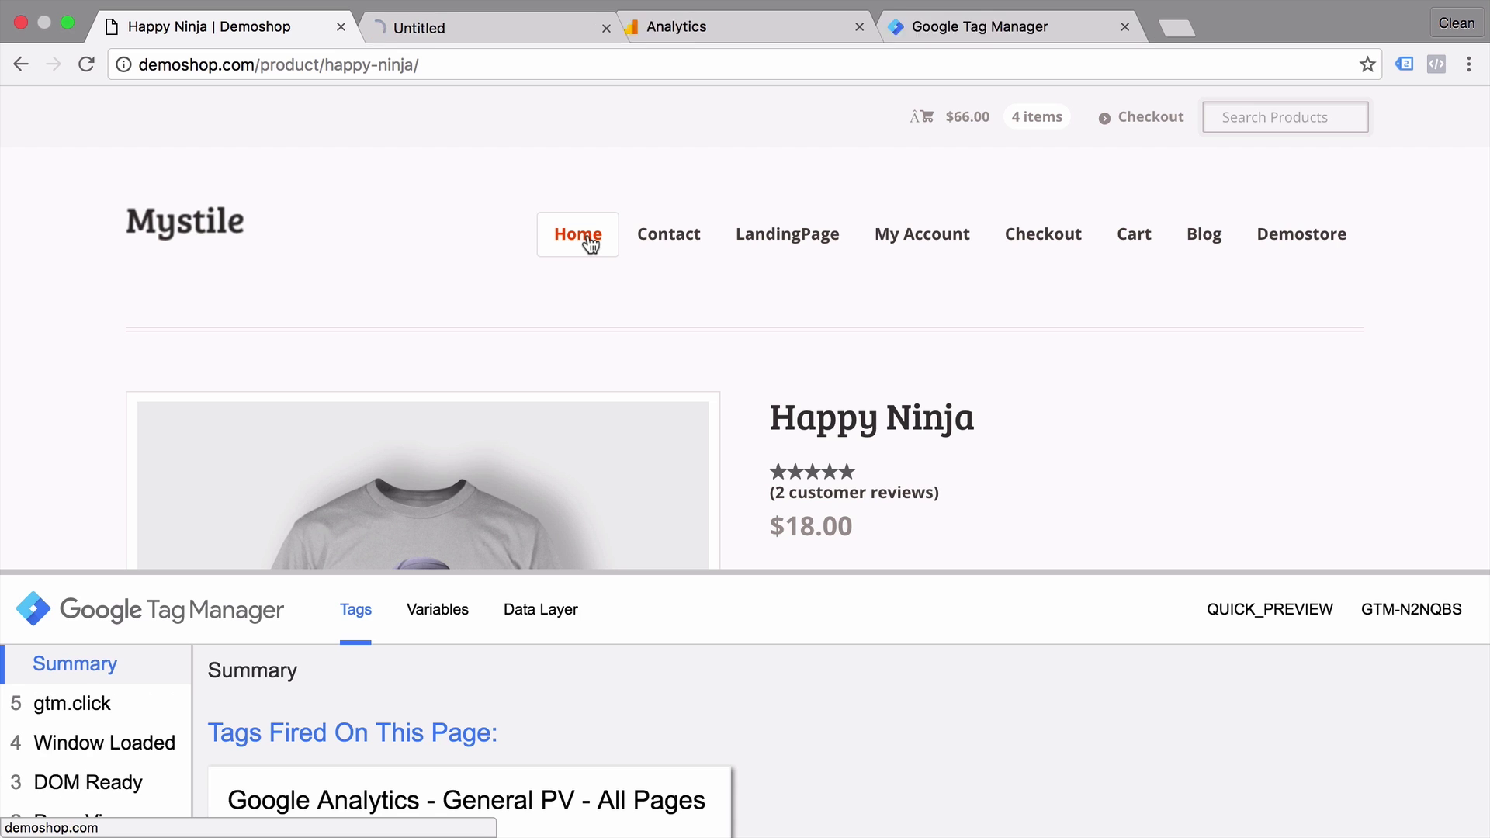
click(89, 698)
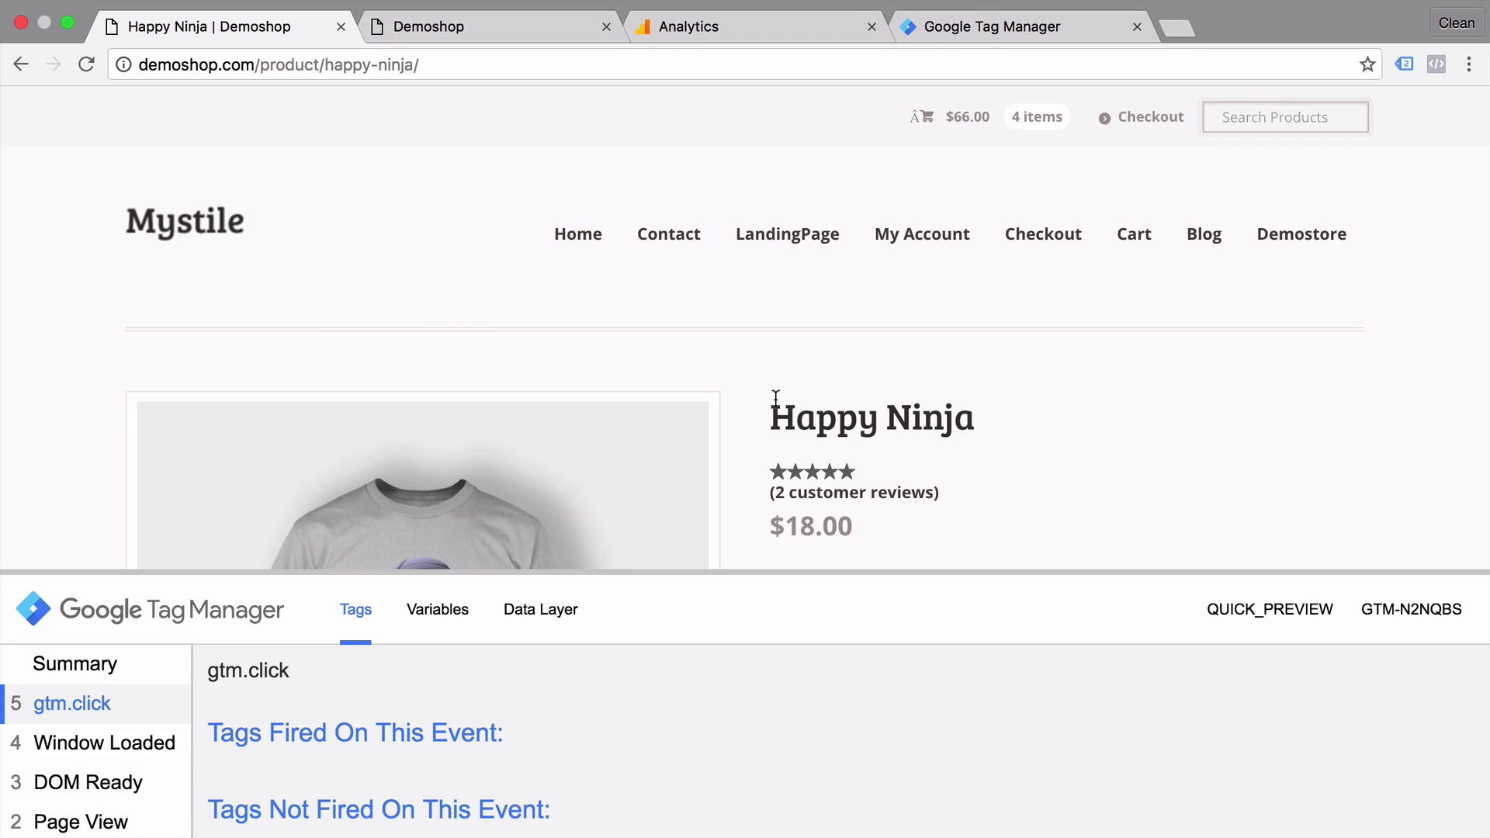
scroll(774, 401, down, 6)
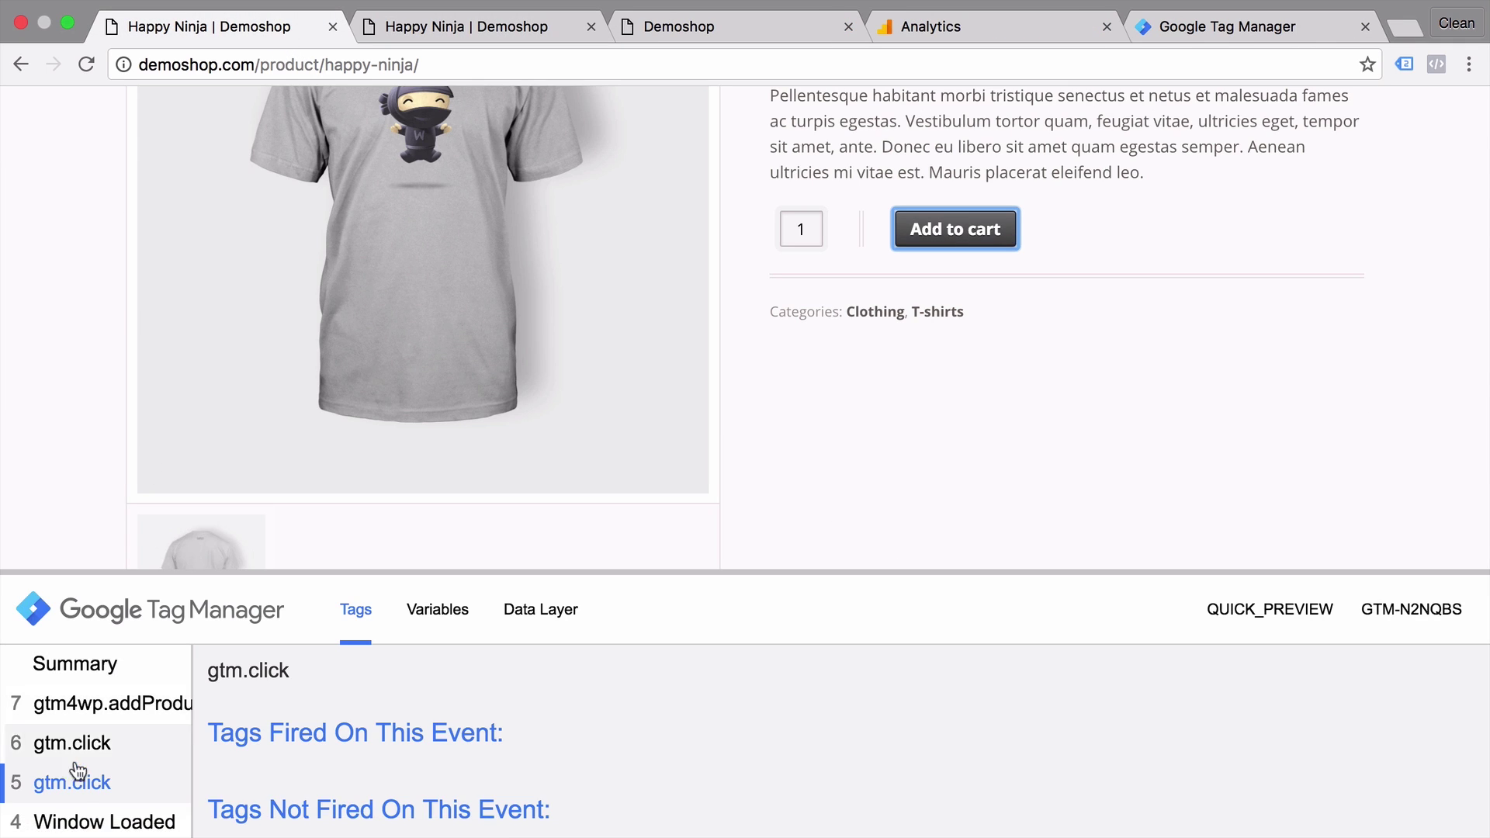
click(78, 743)
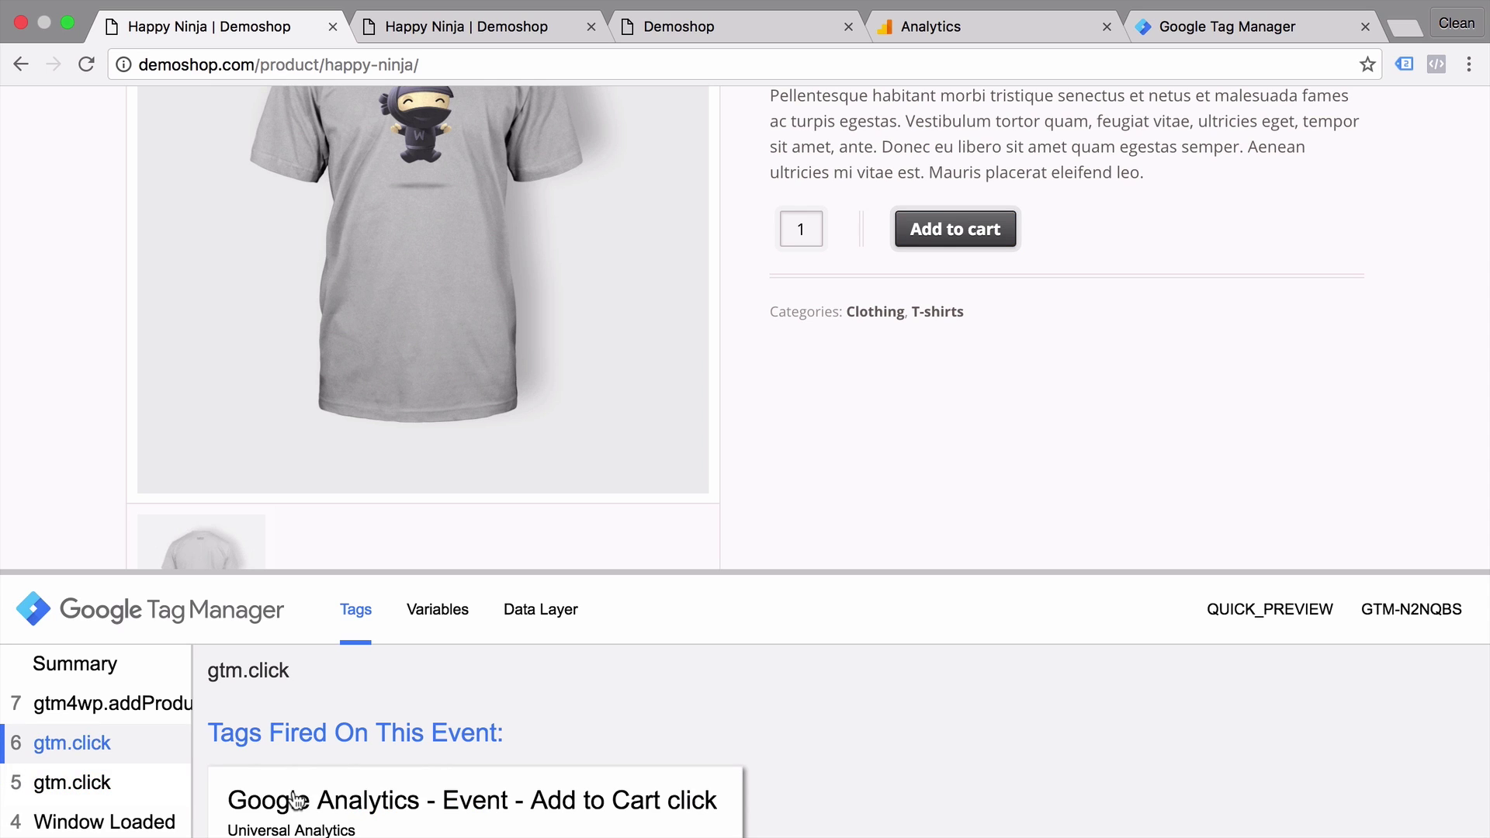
scroll(293, 795, down, 1)
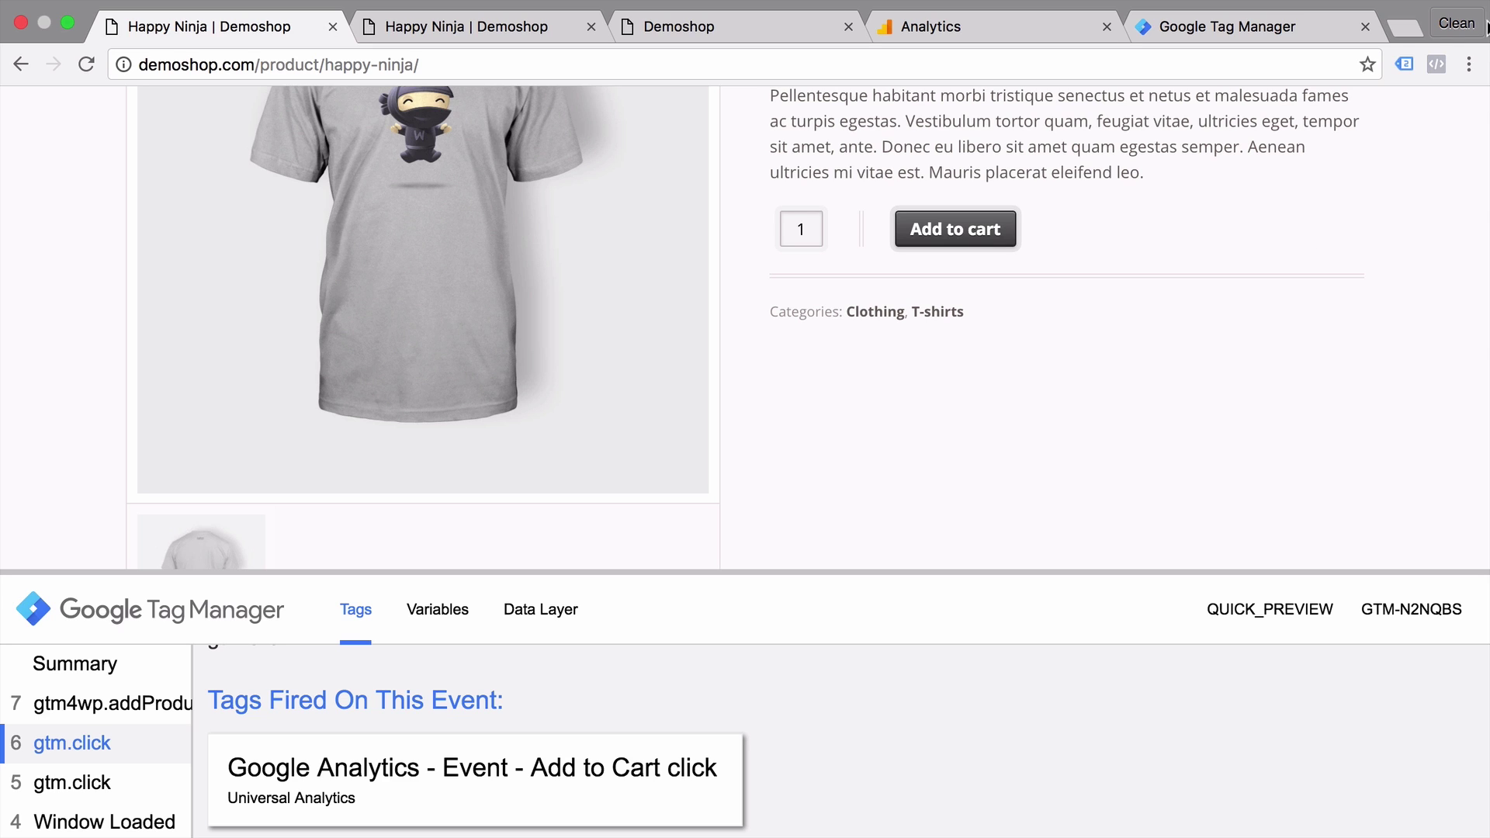
View the UA-58541733-2 tag in Tag Assistant, showing 1 Pageview Request and 1 Event
click(1404, 65)
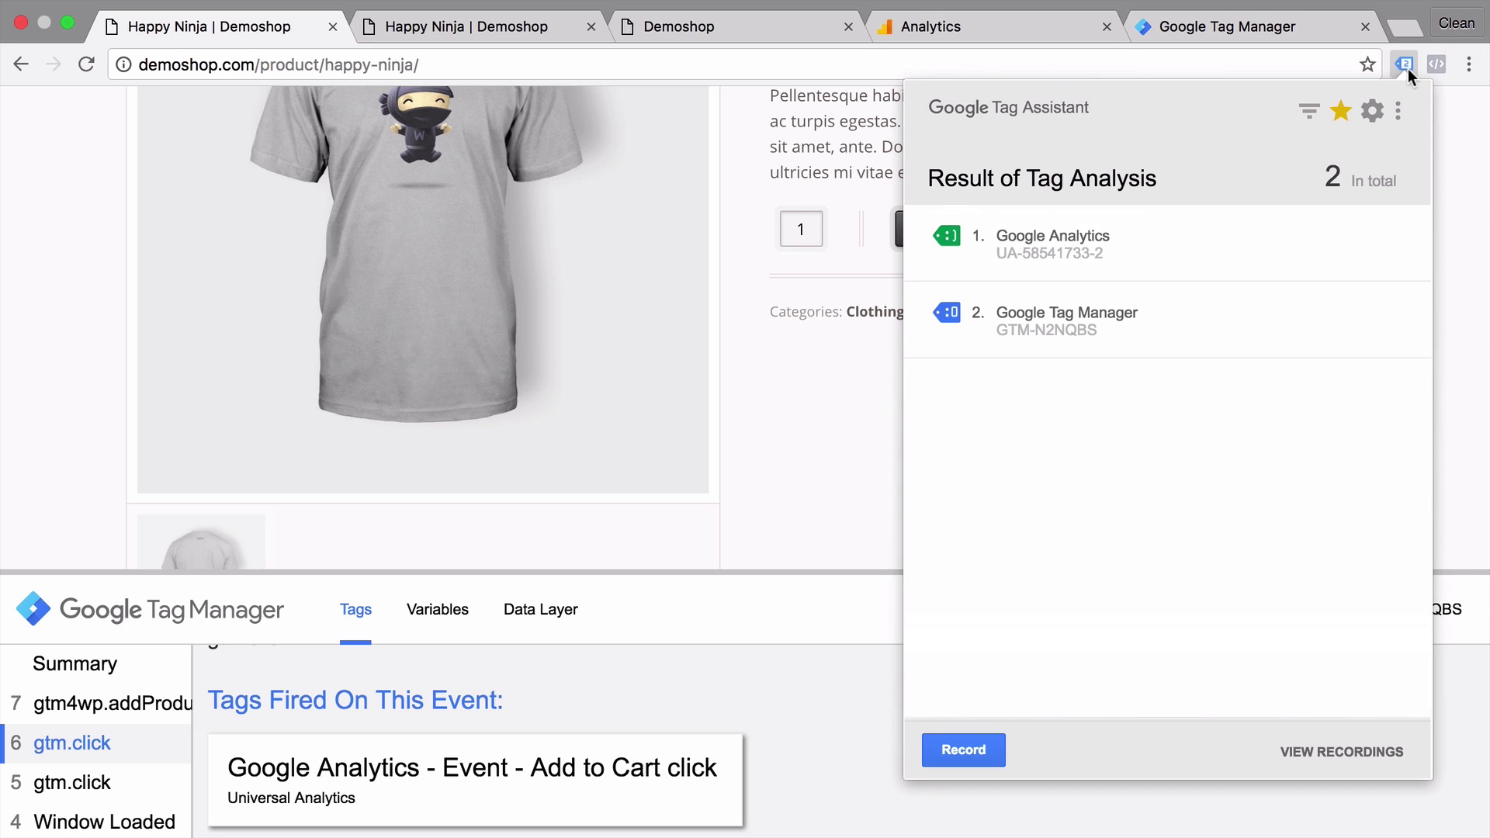
click(1117, 261)
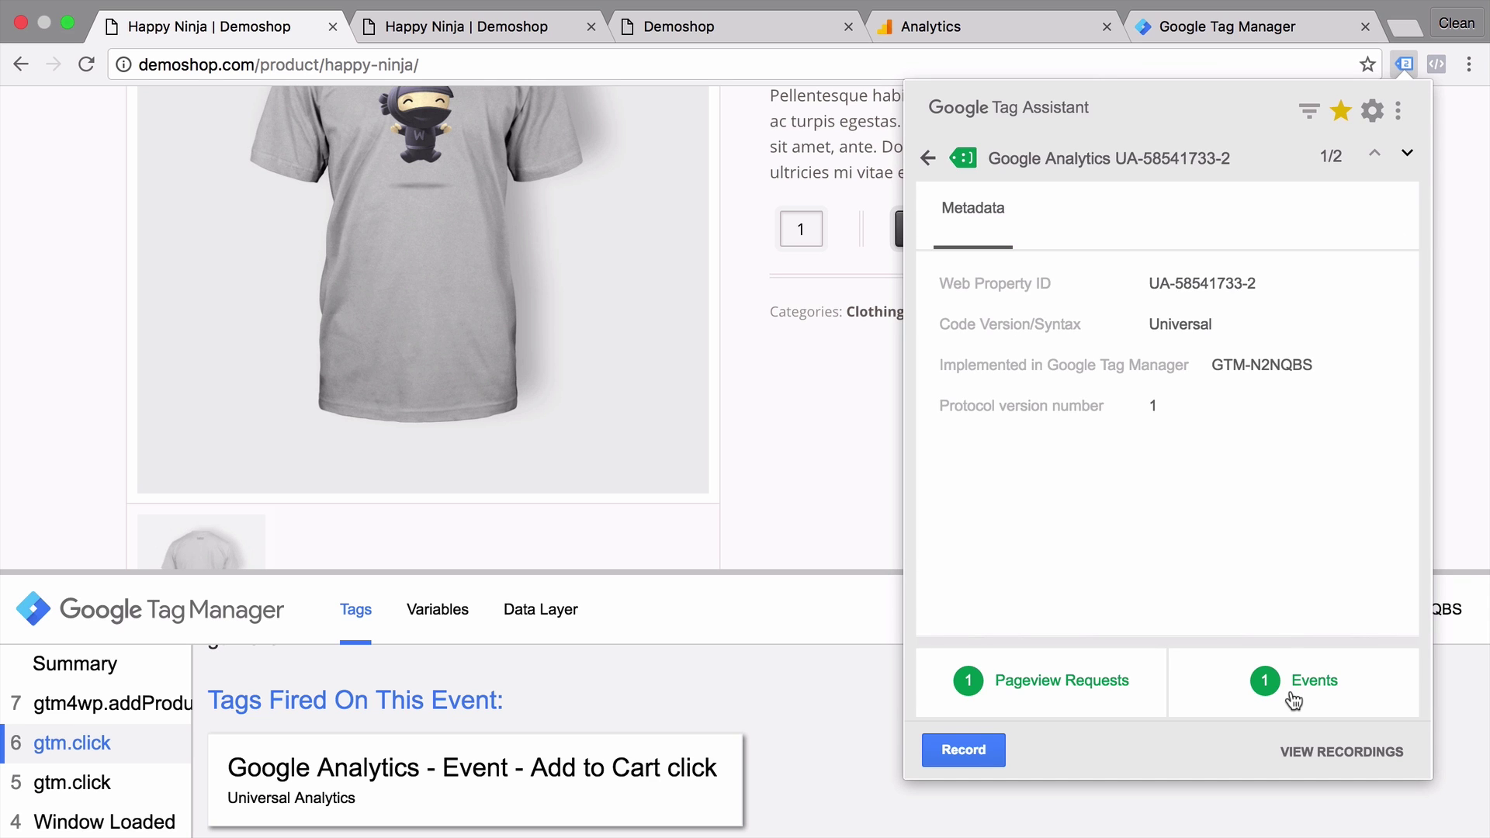
Confirm the Product / Add to Cart Clicks event in Analytics Real-Time Events, then return to Demoshop
click(912, 36)
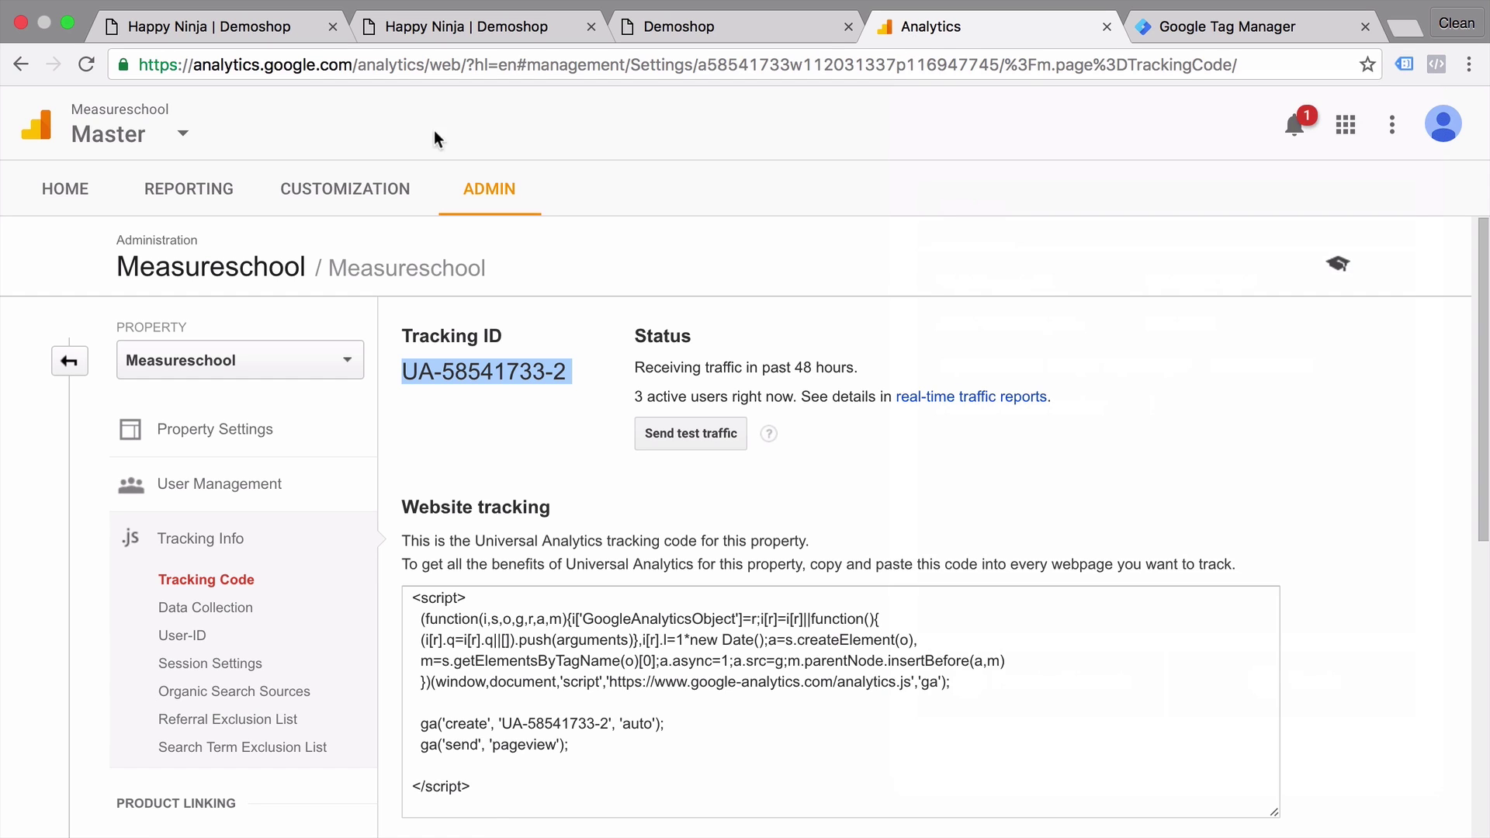
click(165, 203)
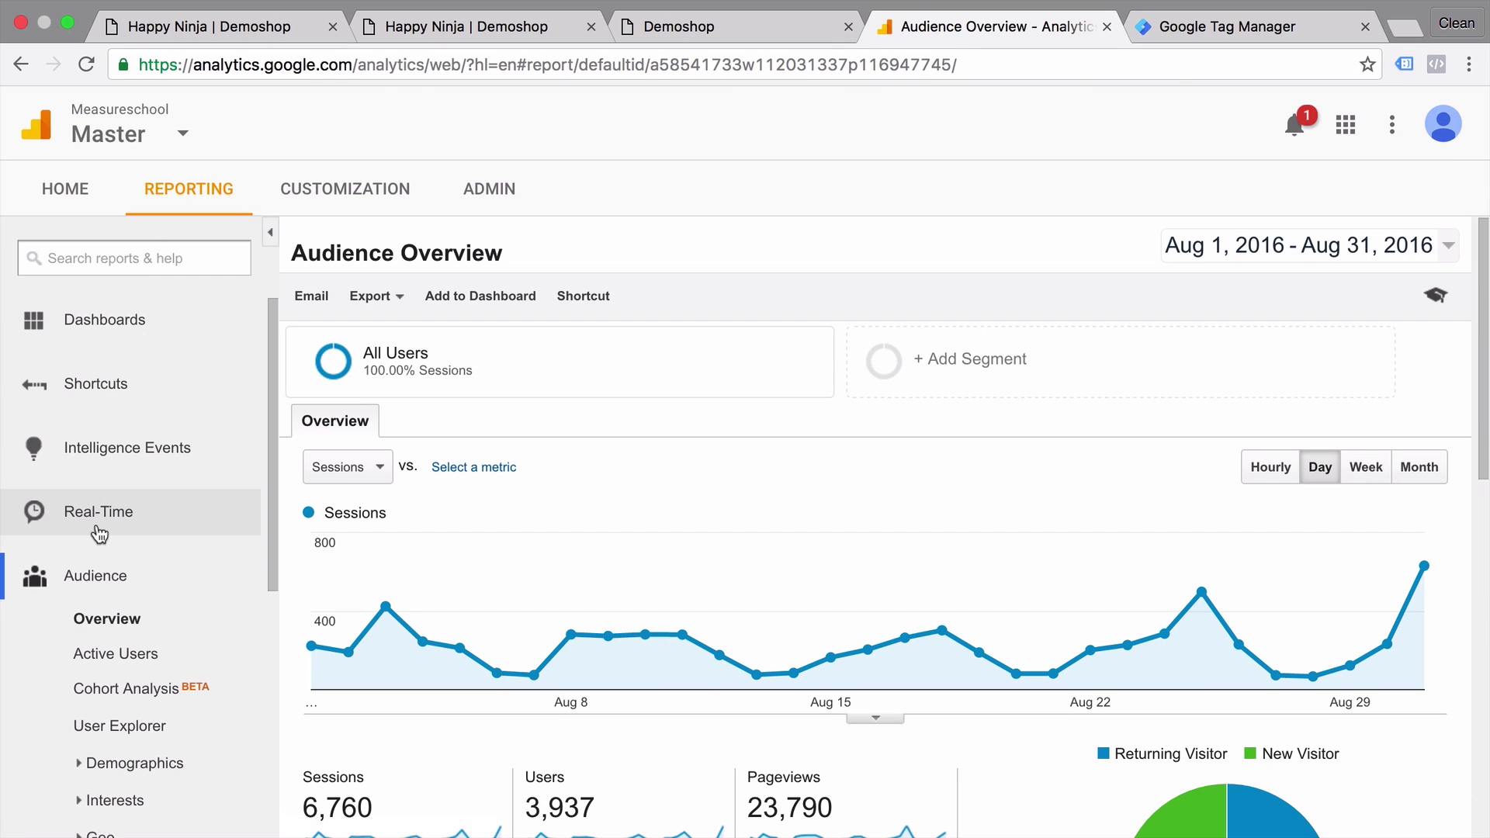
click(97, 512)
click(98, 698)
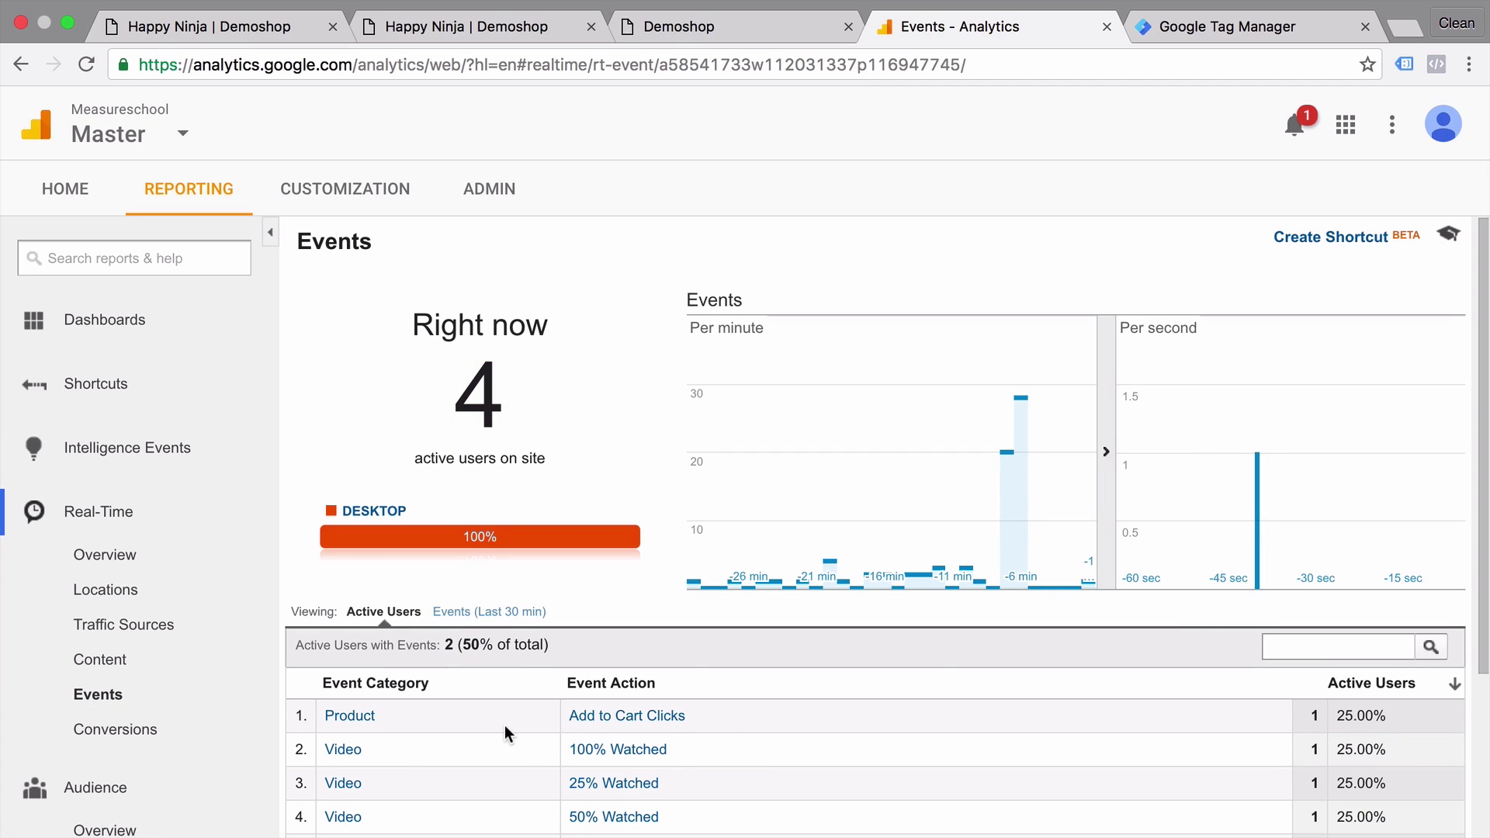
click(721, 33)
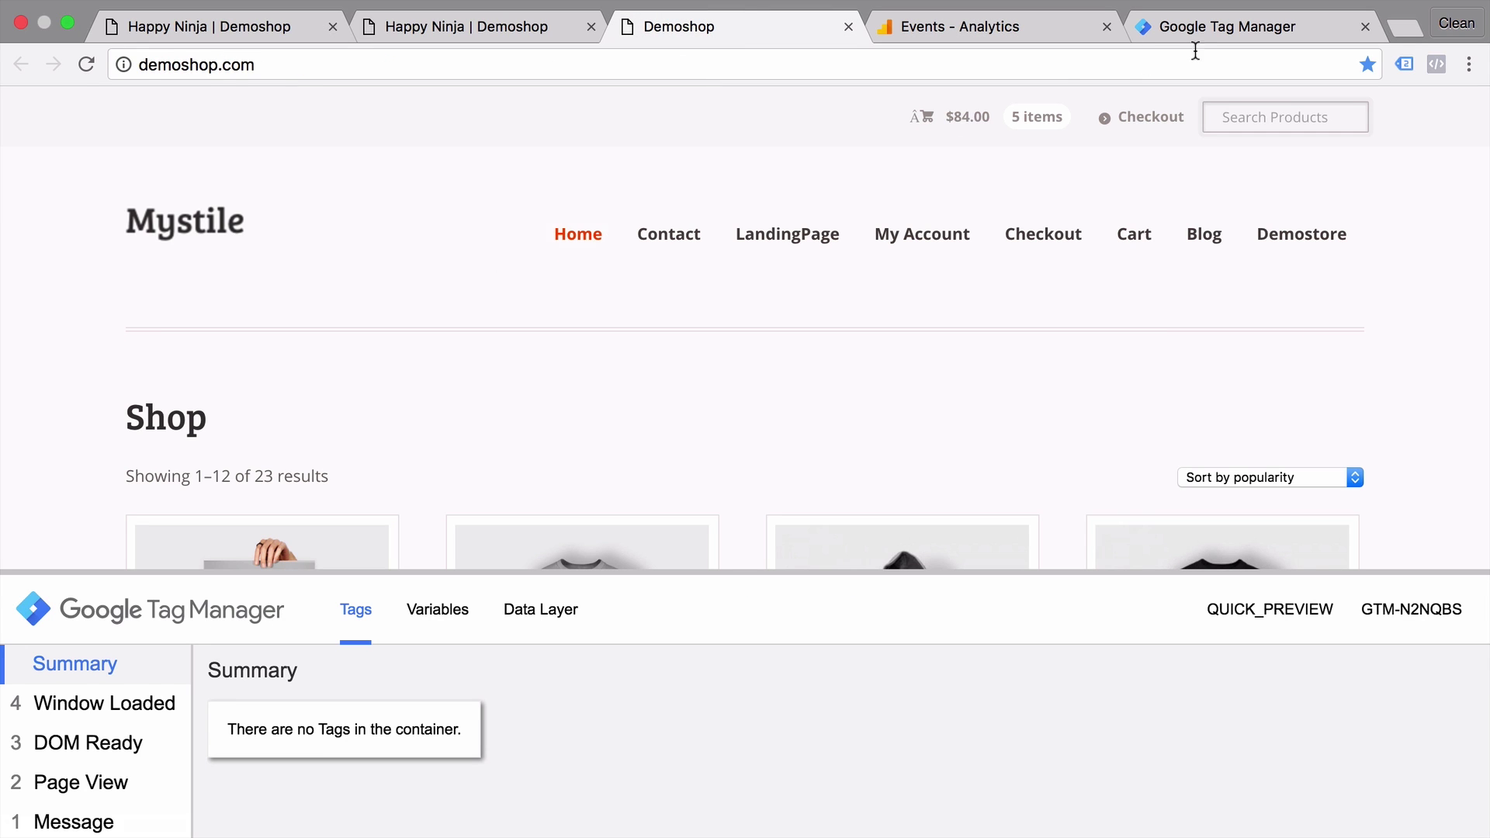
Publish the Tag Manager workspace as container version 7, skipping the version name and description
click(1213, 34)
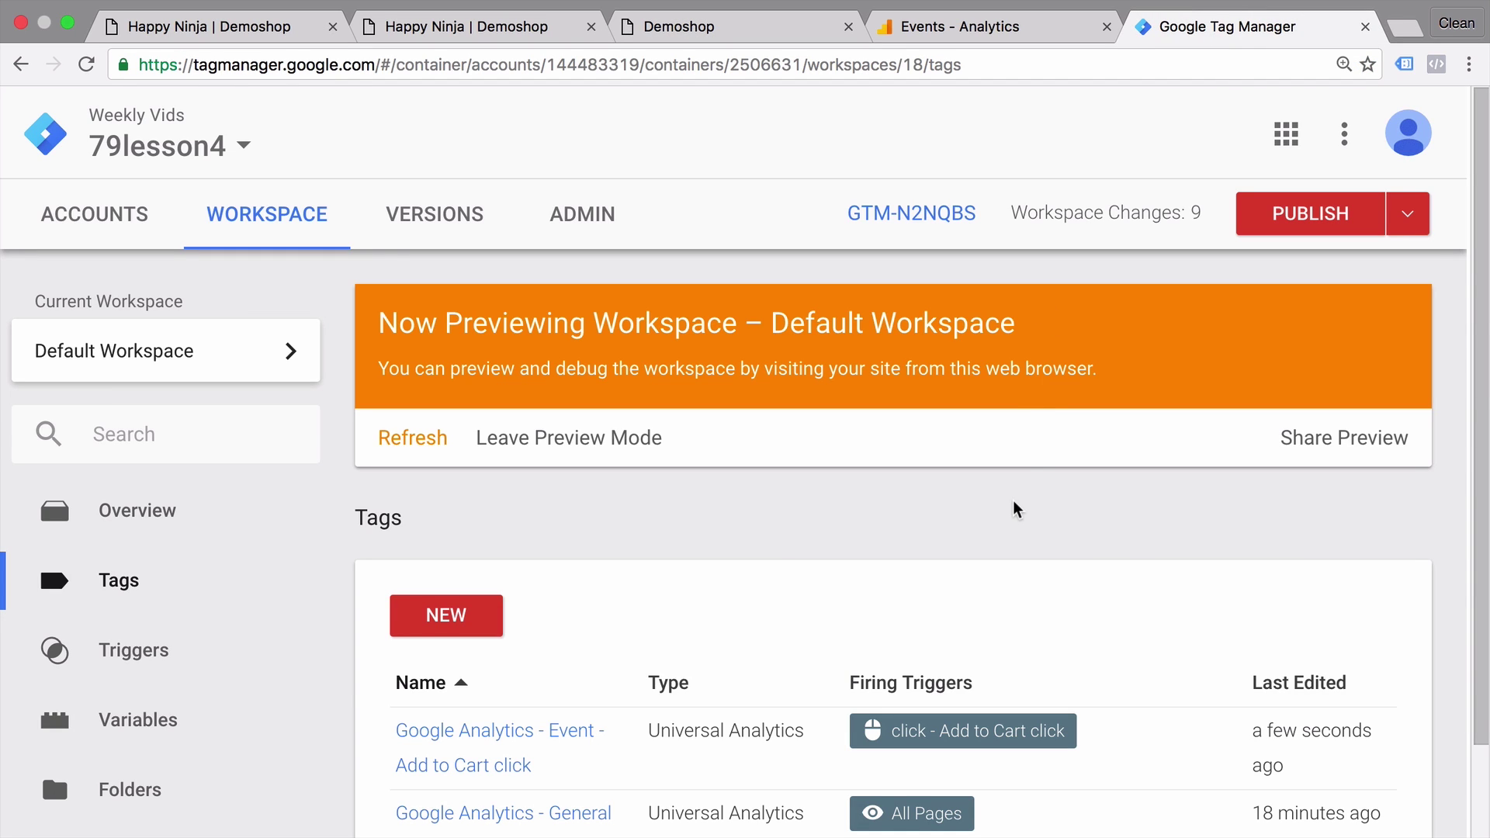
click(1283, 224)
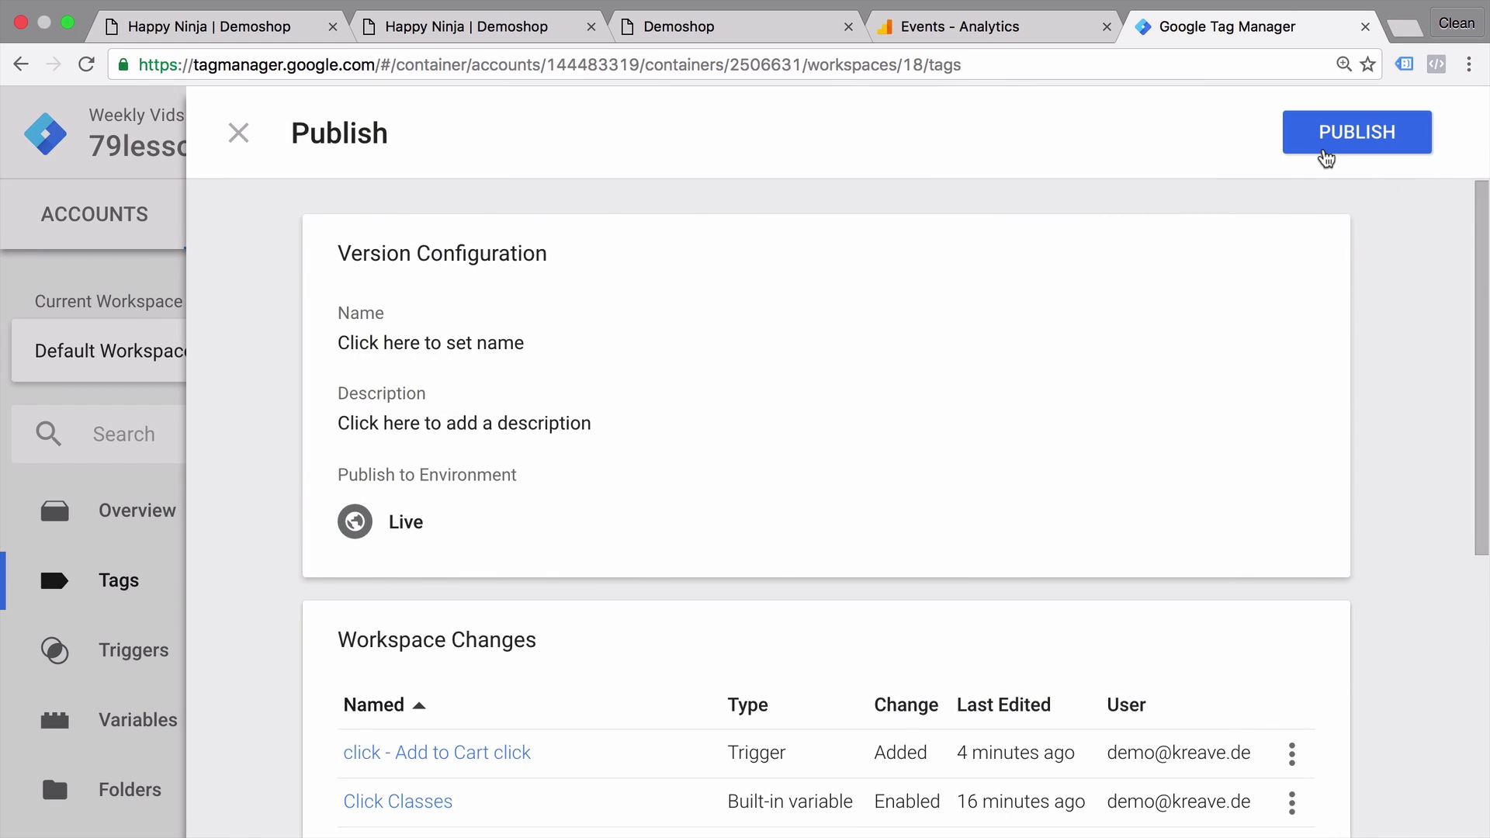
click(1323, 152)
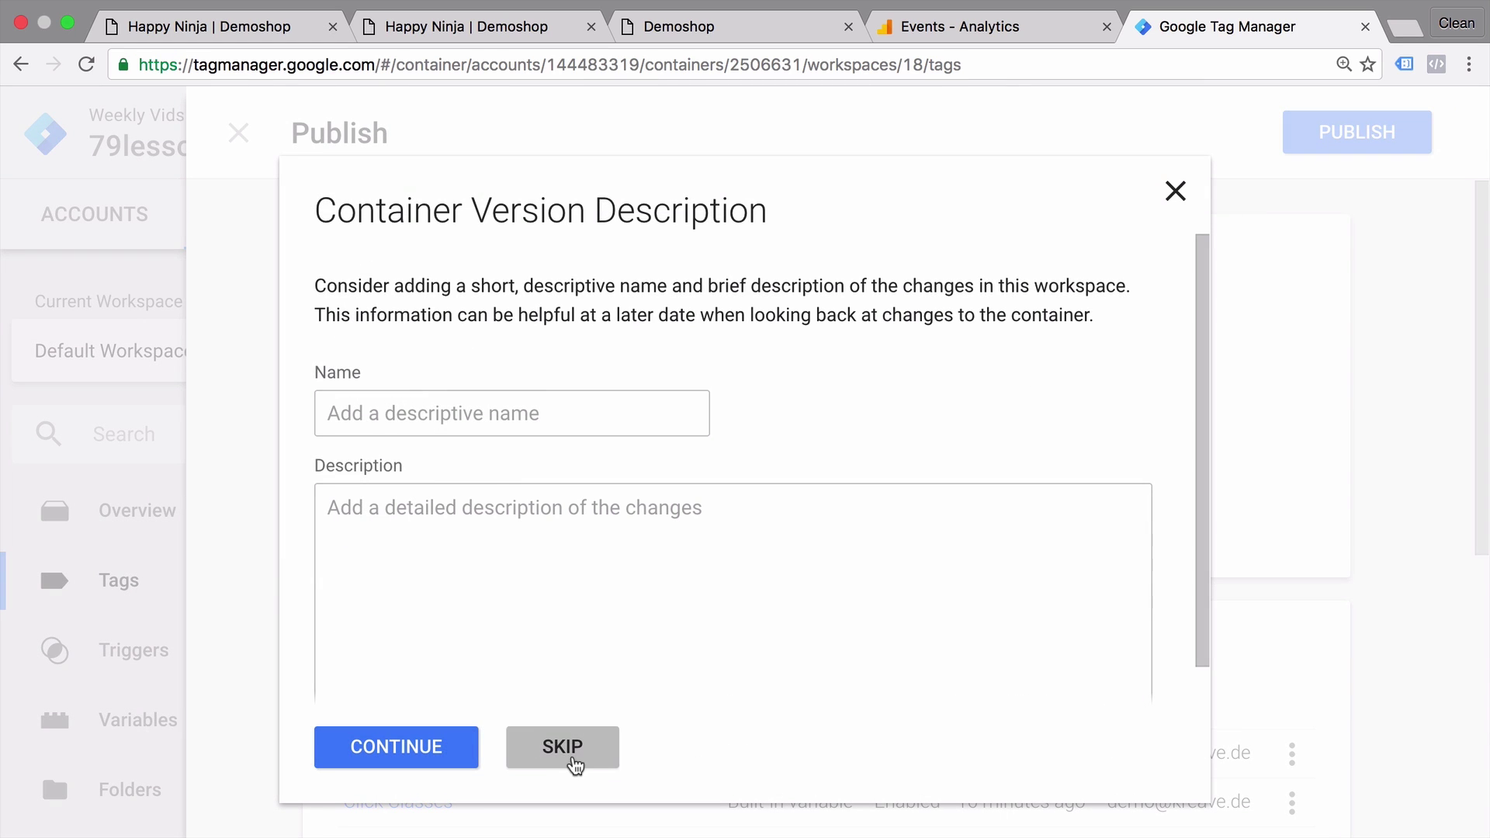
click(563, 746)
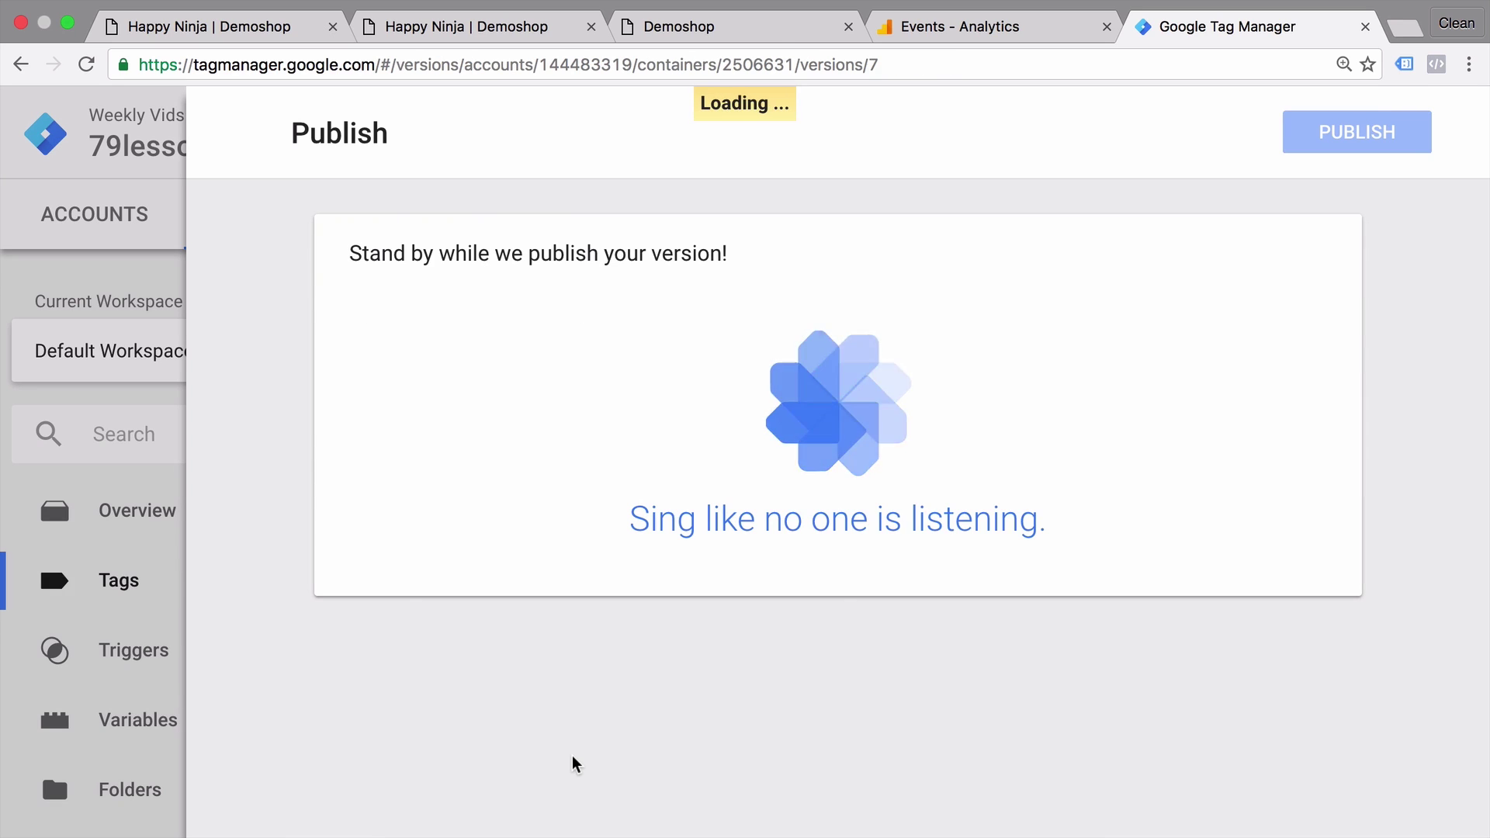